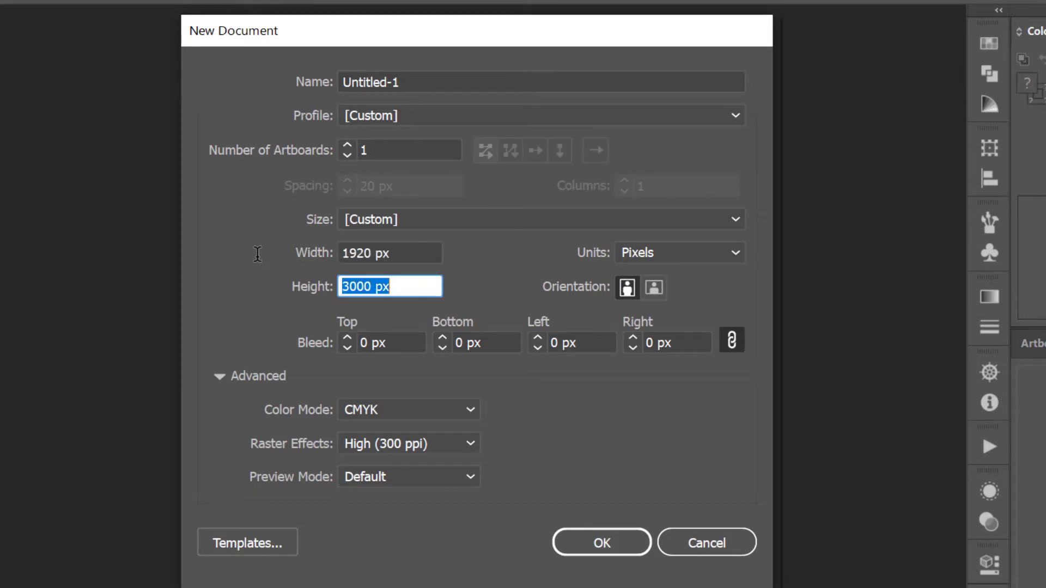
- Create a new 1920 × 1080 px document with RGB color mode and Medium (150 ppi) raster effects
type("108")
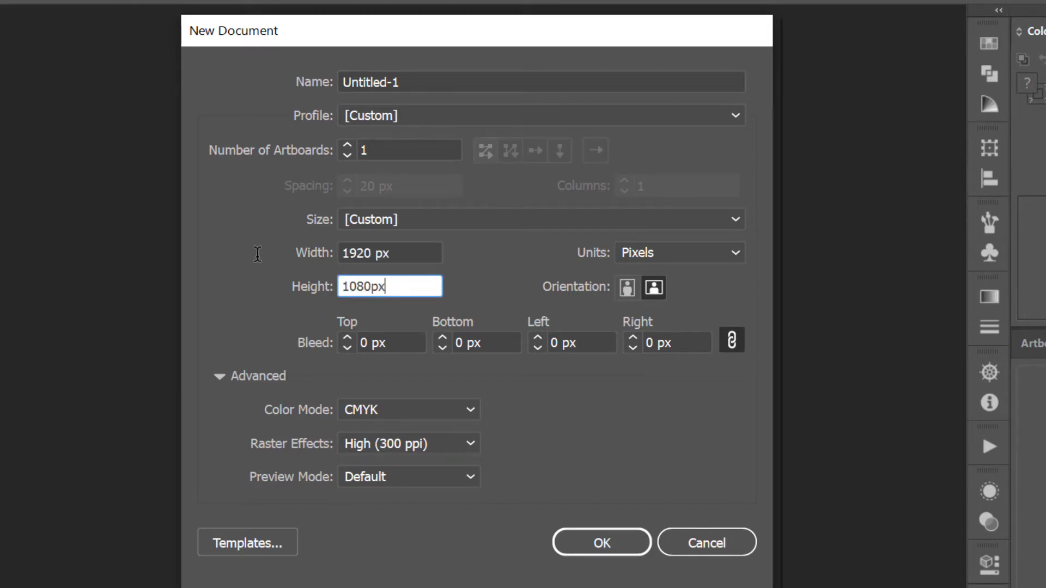
left_click(465, 412)
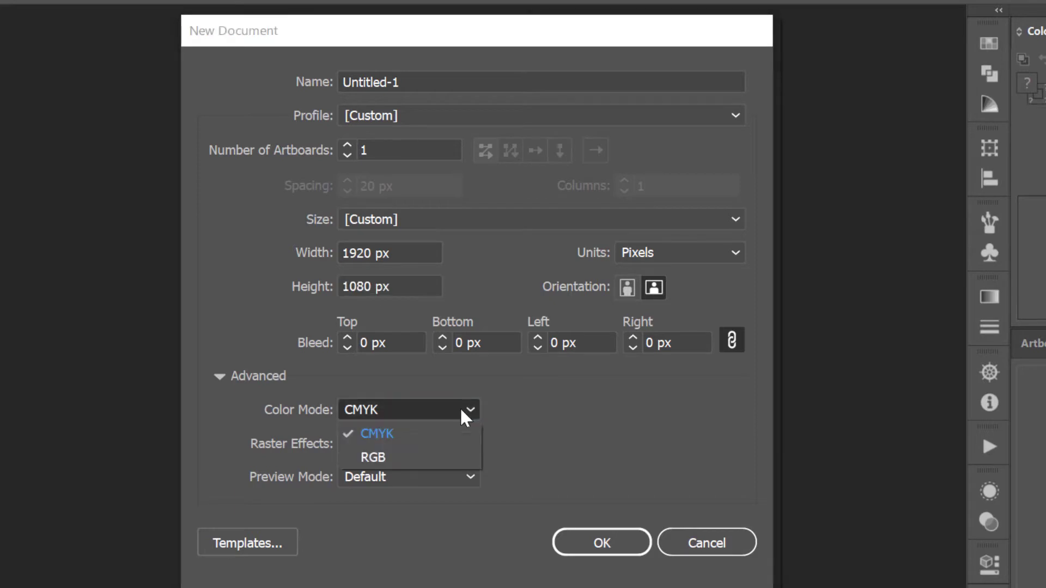
left_click(397, 467)
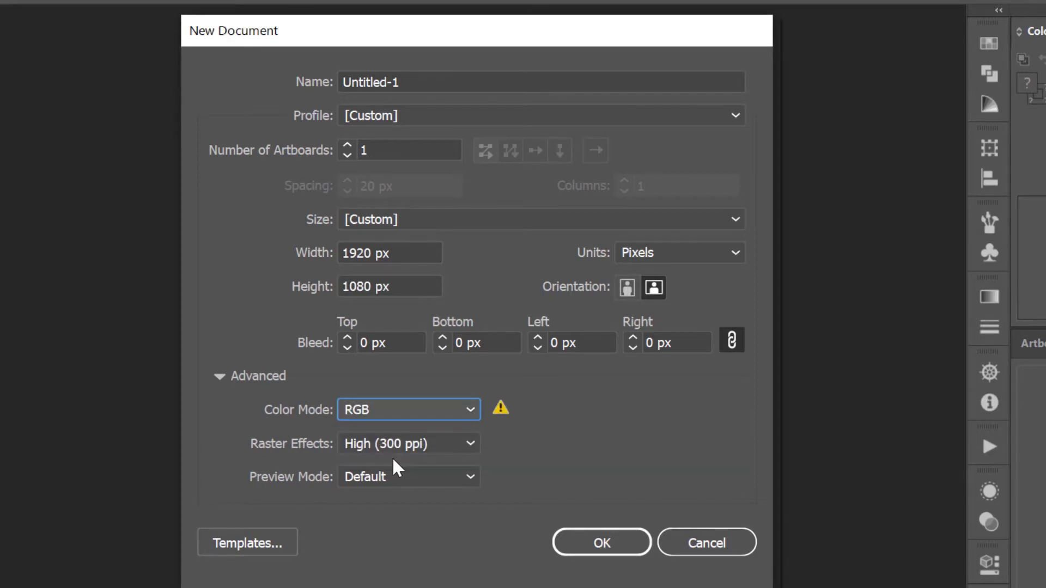
left_click(434, 456)
left_click(447, 491)
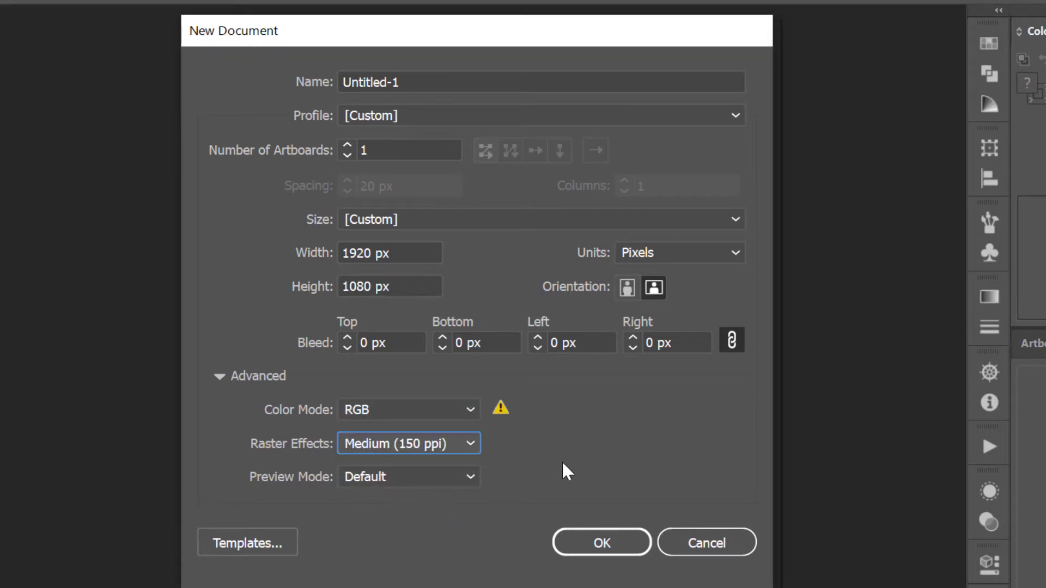
left_click(600, 546)
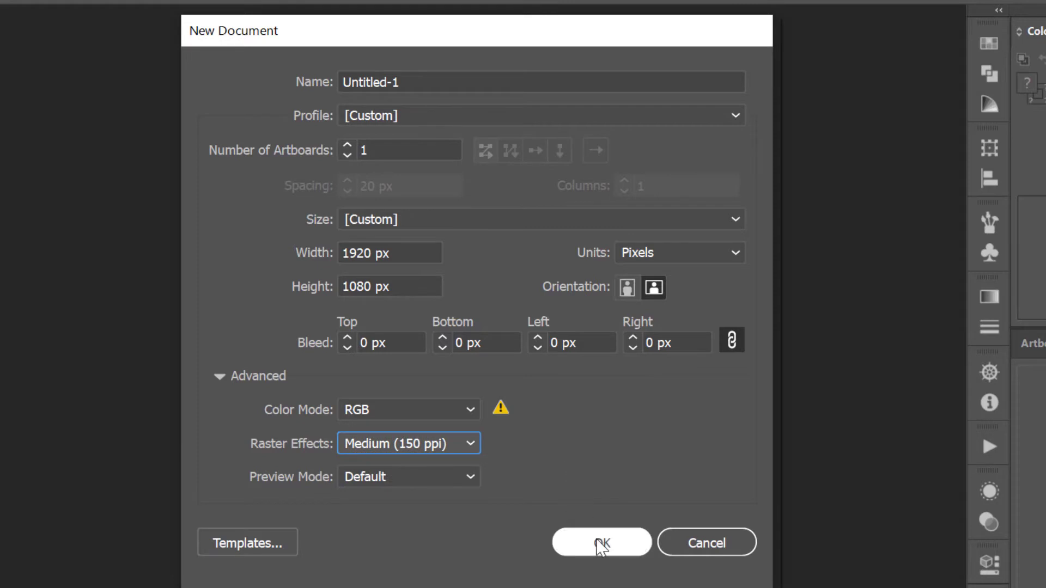
left_click(600, 547)
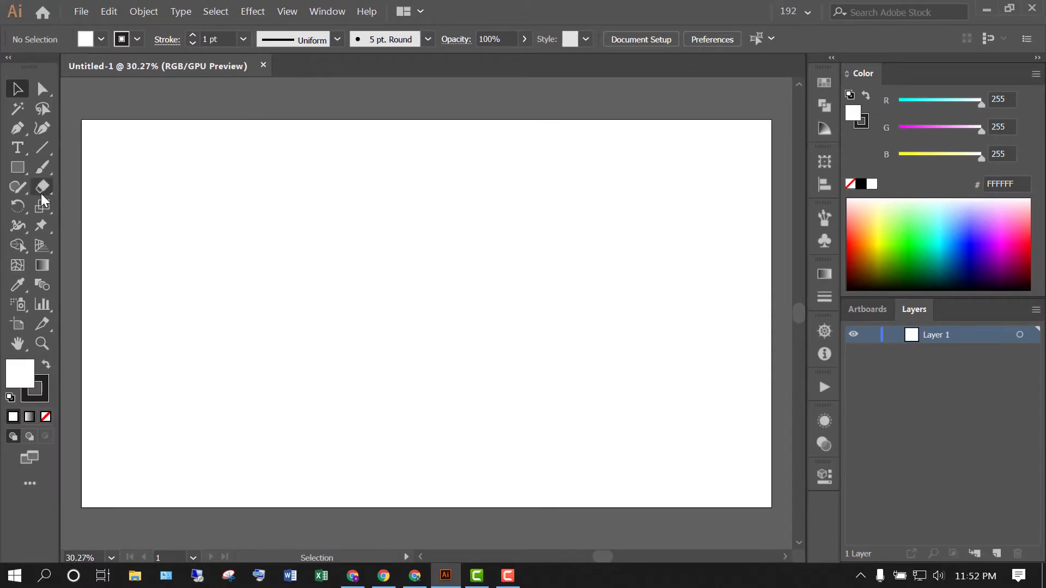
- Create a rectangle 1920 px wide and 1080 px high on the artboard
left_click(16, 168)
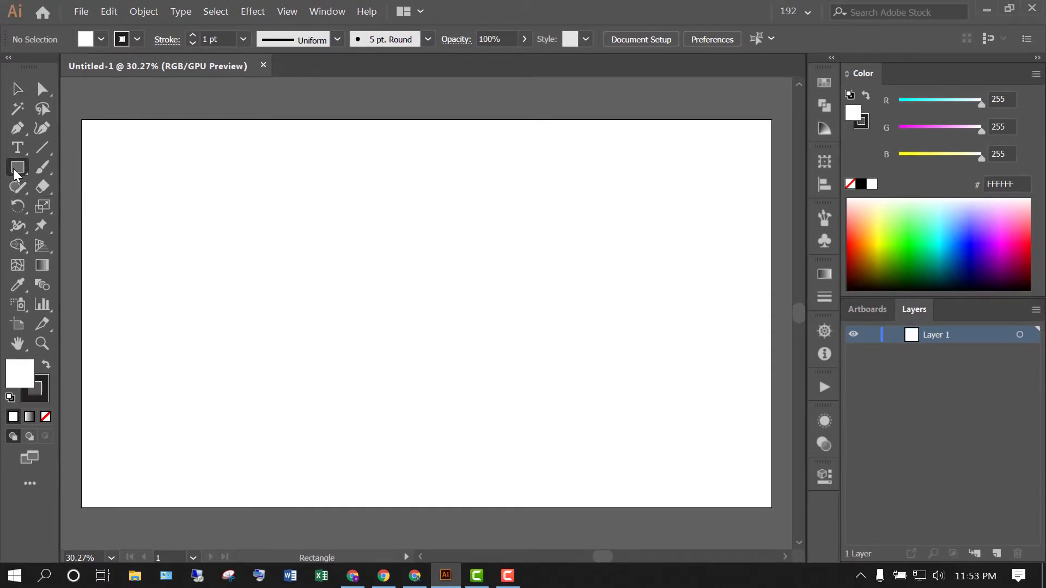
left_click(347, 273)
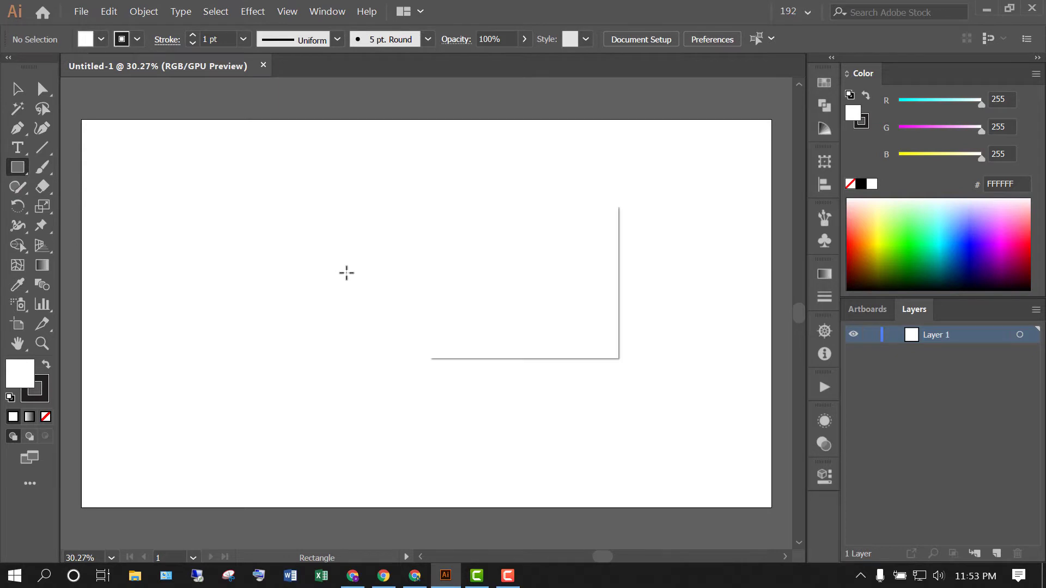
type("1920")
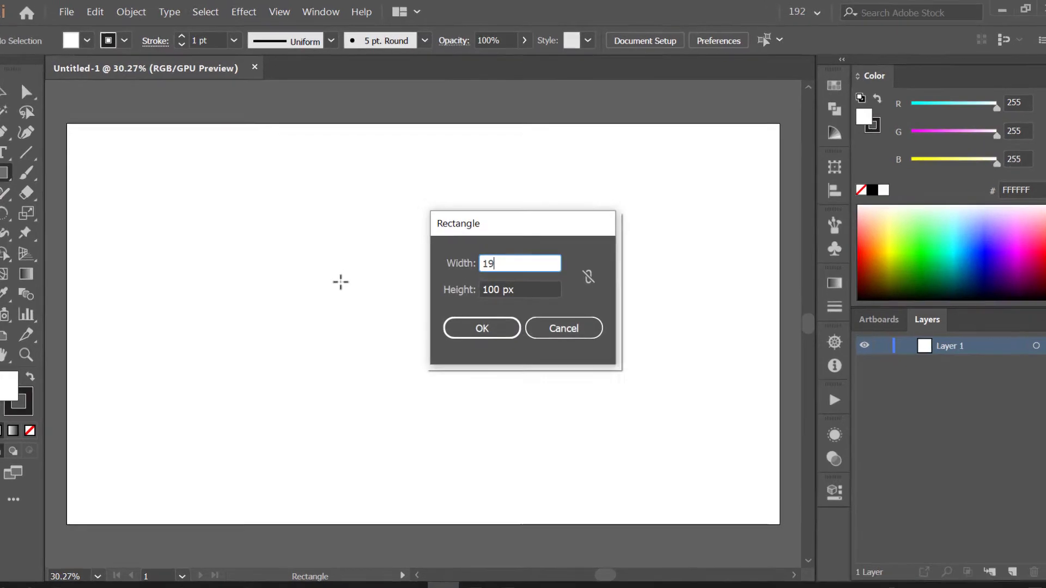
key("Tab")
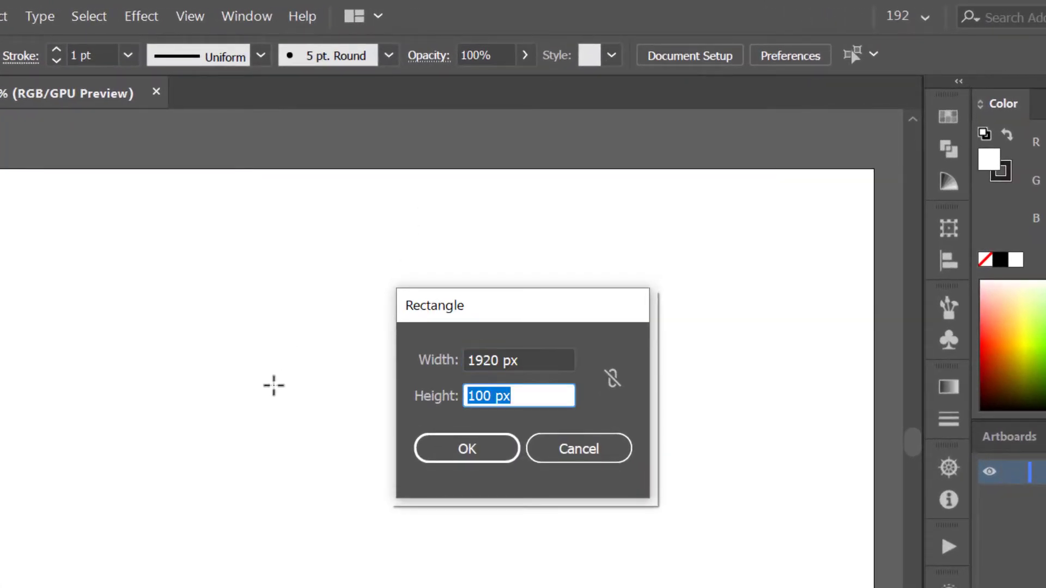
type("10")
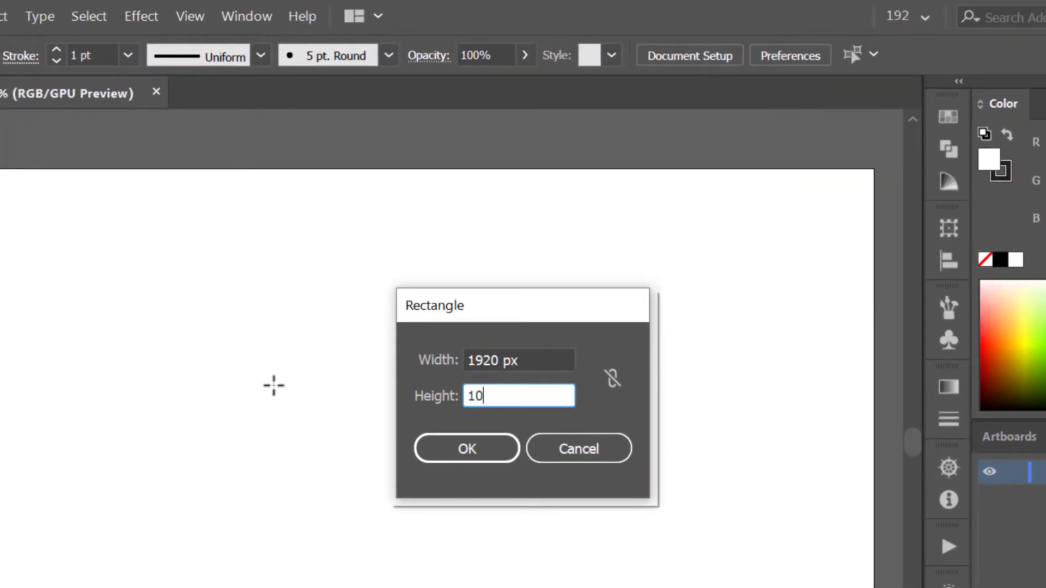
key("Tab")
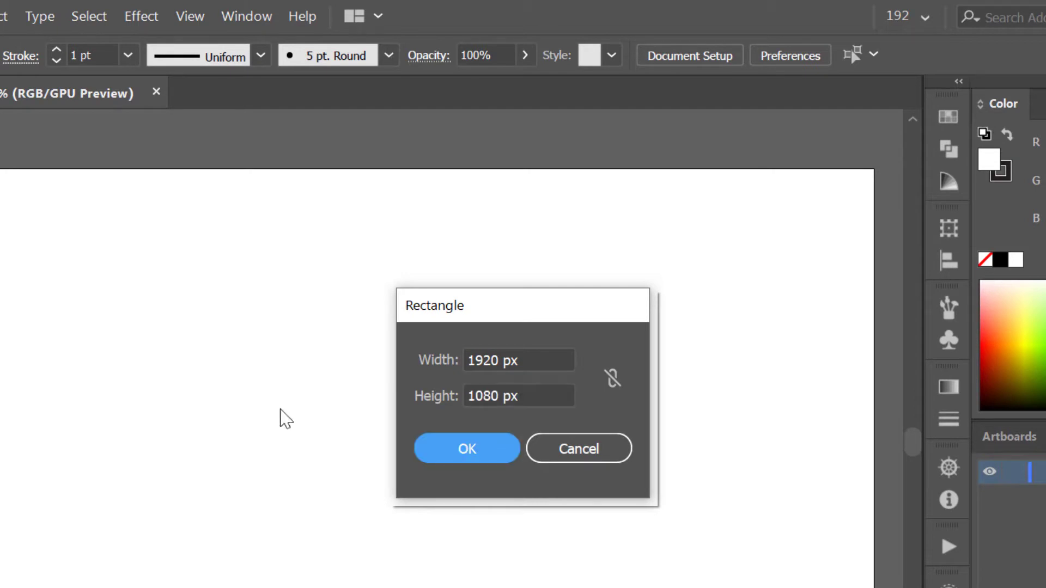
left_click(472, 458)
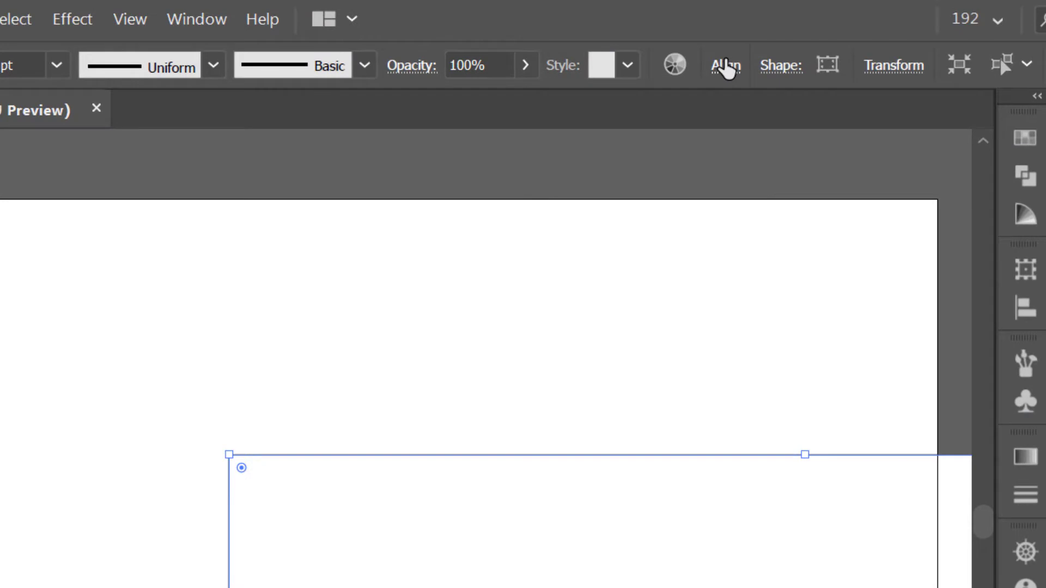
- Align the rectangle to the artboard's left and top edges so it covers the whole artboard
left_click(644, 39)
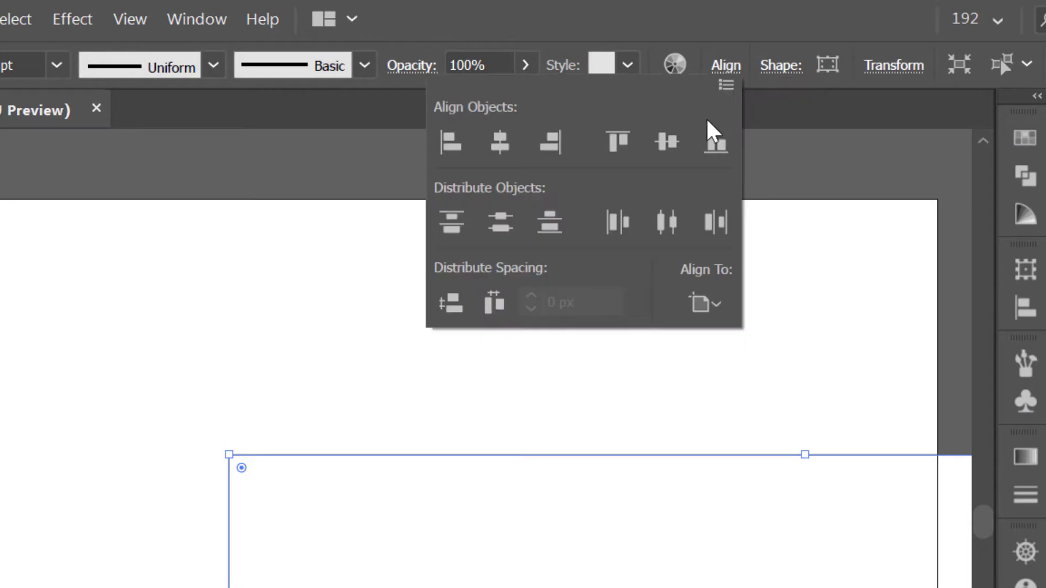
left_click(709, 304)
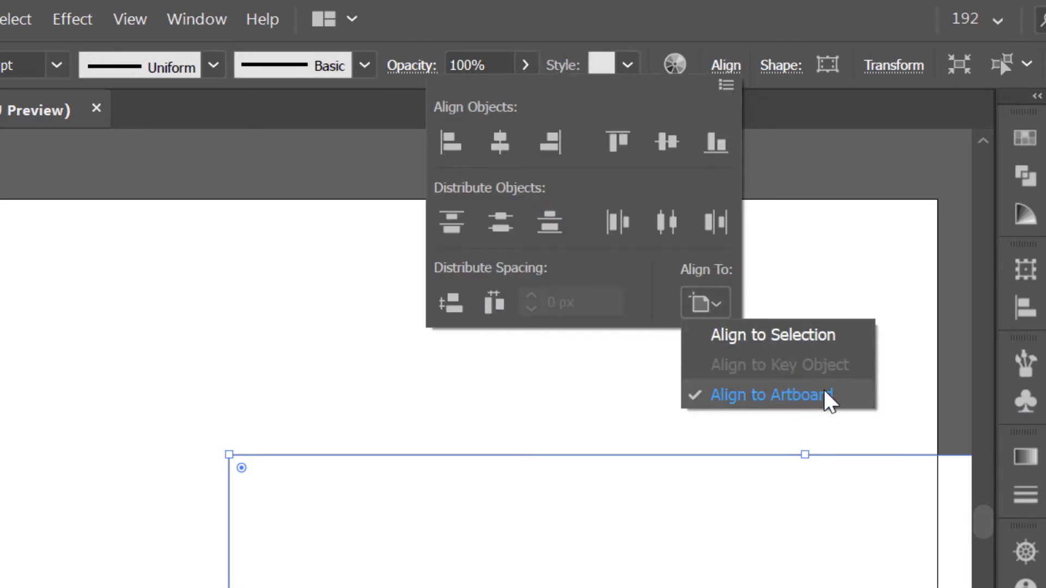
left_click(843, 403)
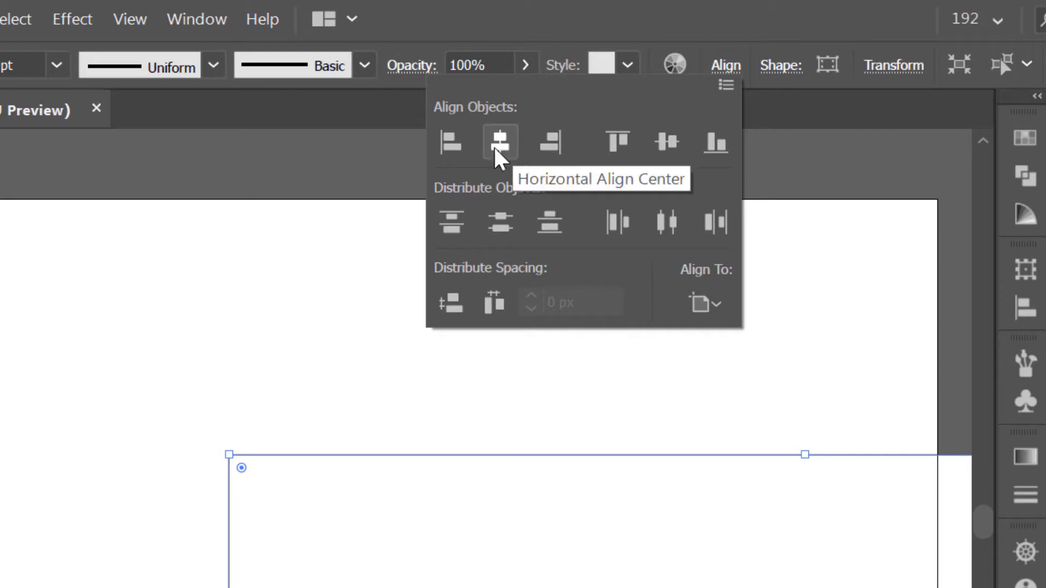
left_click(451, 155)
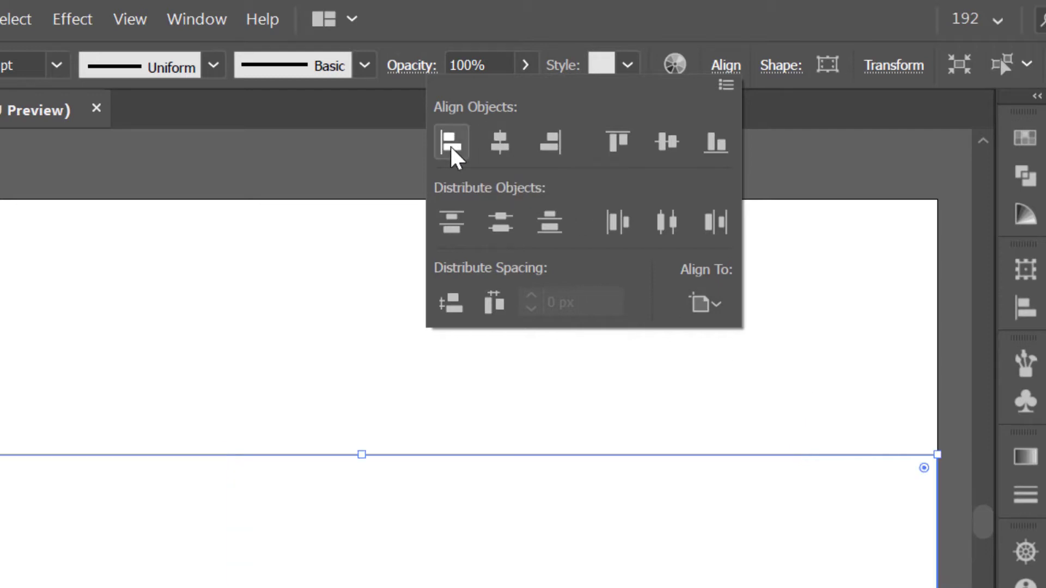
left_click(617, 159)
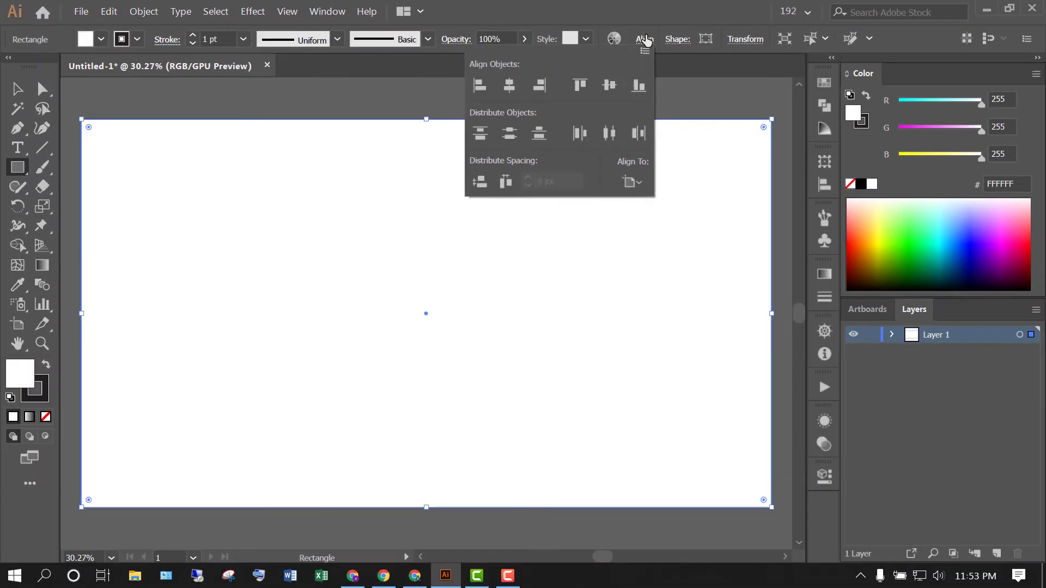
left_click(725, 65)
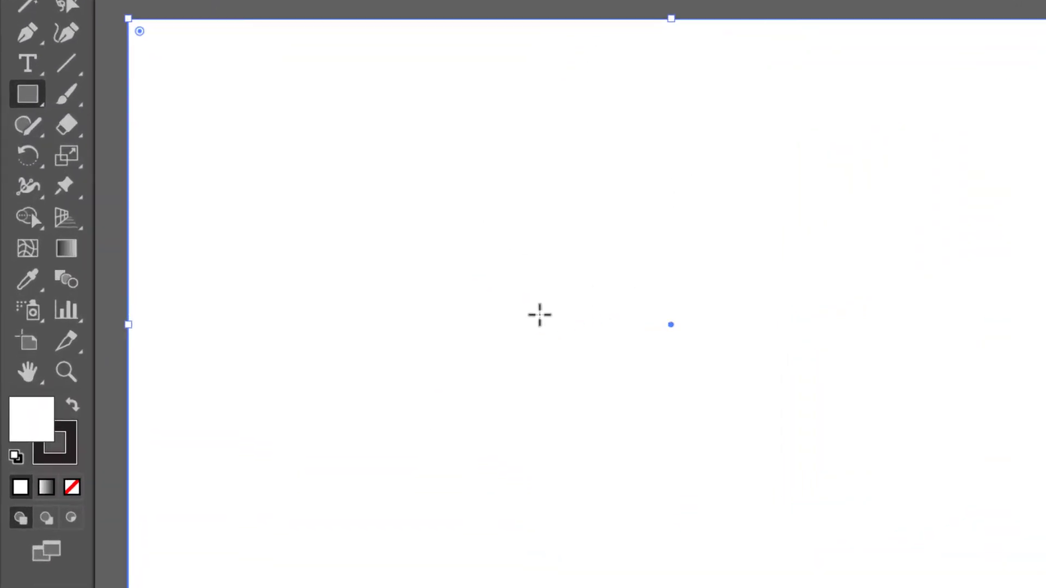
- Remove the rectangle's stroke and make its fill the active attribute
left_click(76, 465)
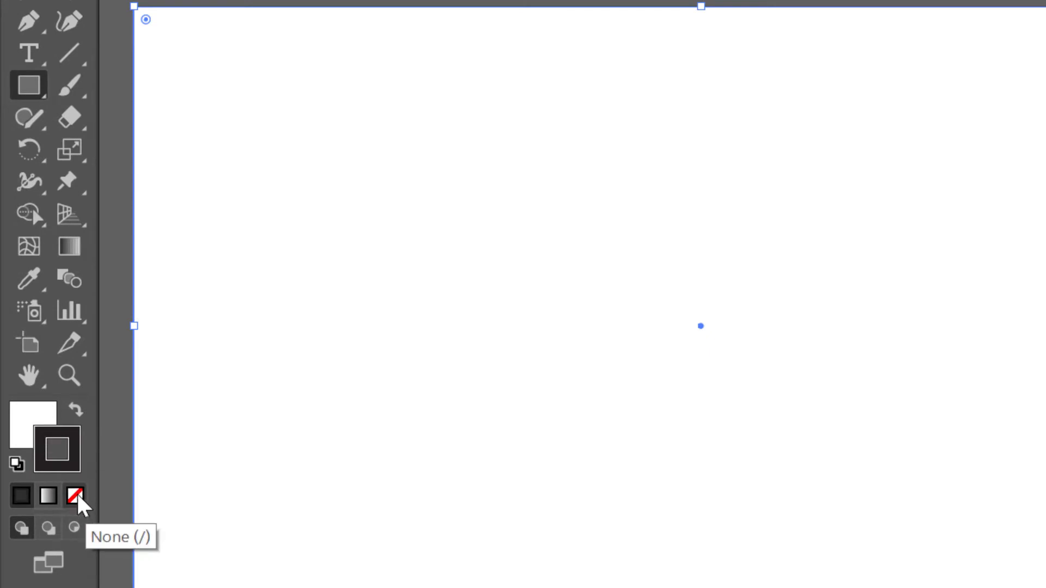
left_click(78, 497)
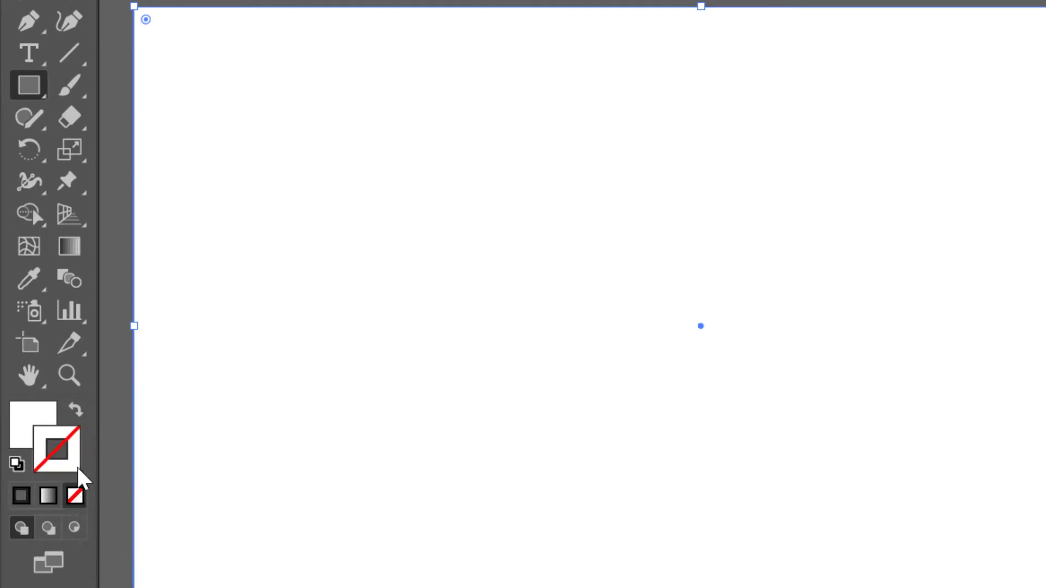
left_click(48, 428)
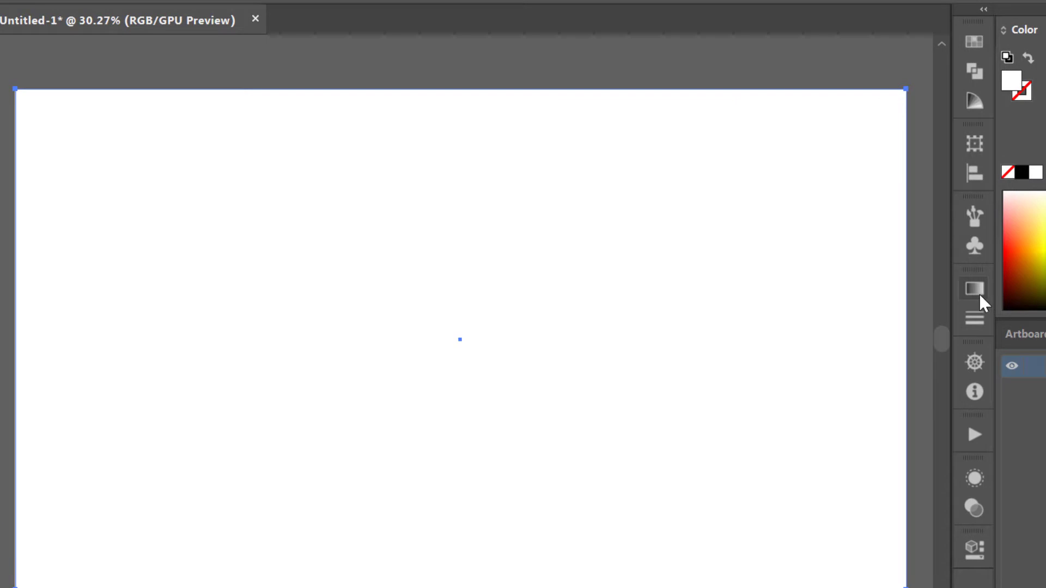
- Fill the rectangle with the default white-to-black gradient and set its type to radial
left_click(979, 294)
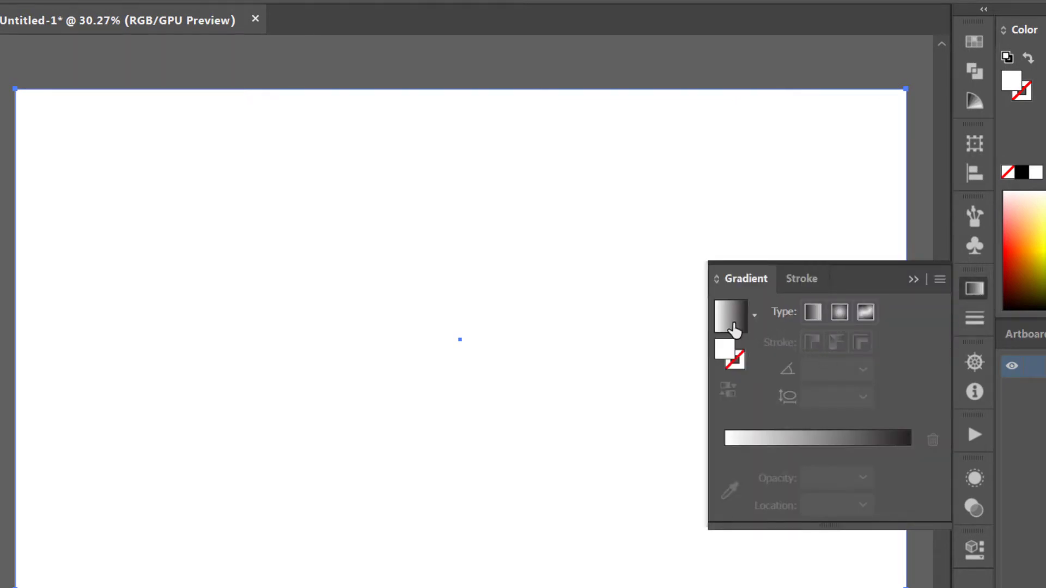
left_click(731, 325)
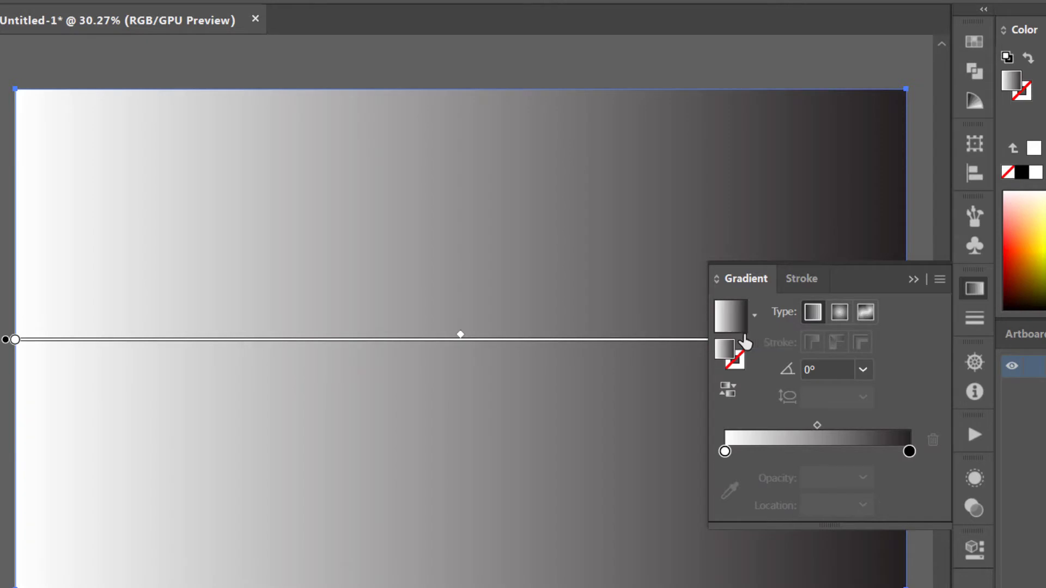
left_click(838, 313)
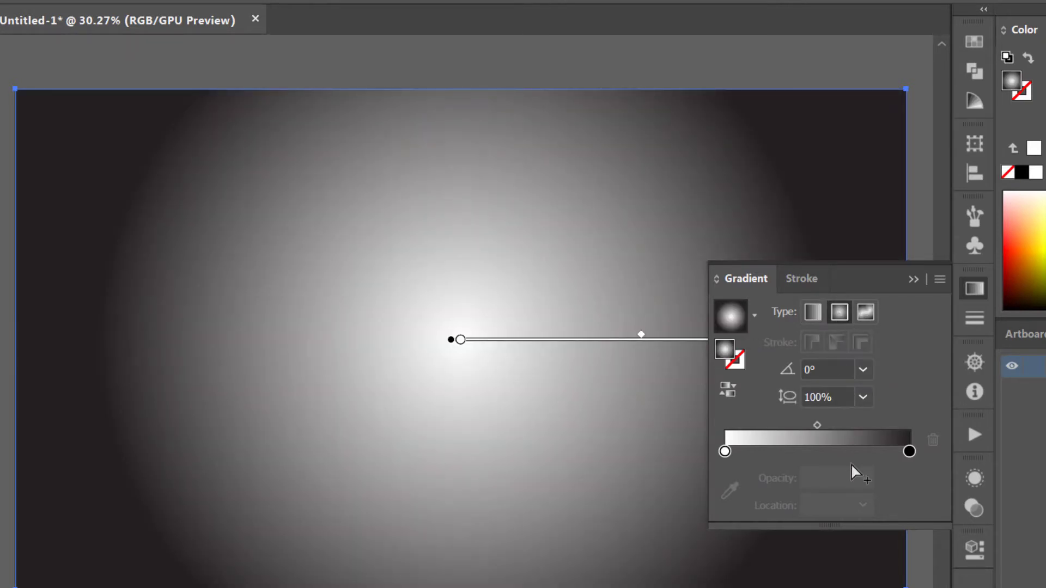
- Switch the gradient's outer black stop to RGB and color it pale yellow with R 255, G 255, B 169
left_click(908, 452)
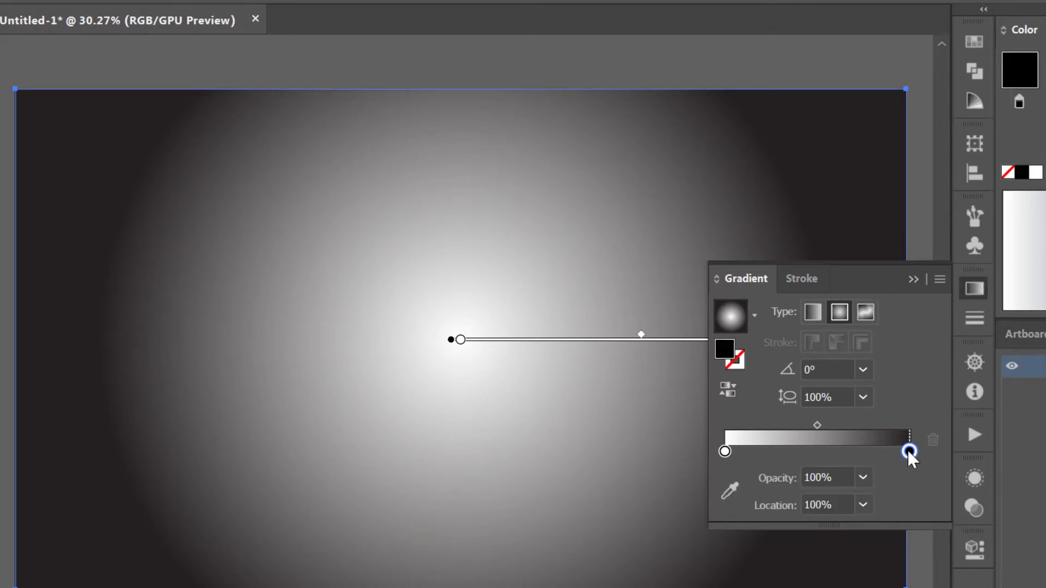
double_click(909, 451)
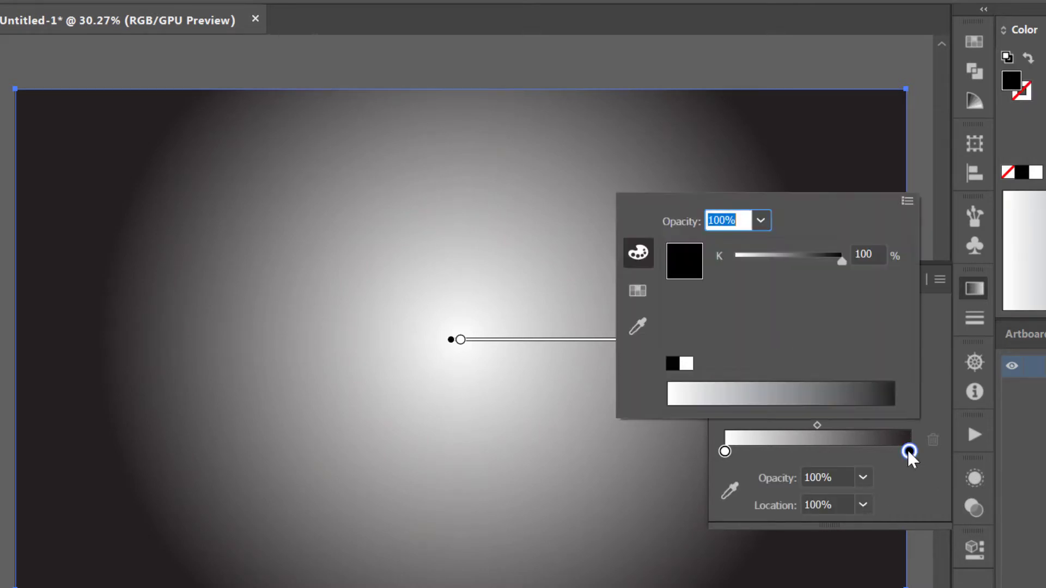
left_click(907, 202)
left_click(988, 227)
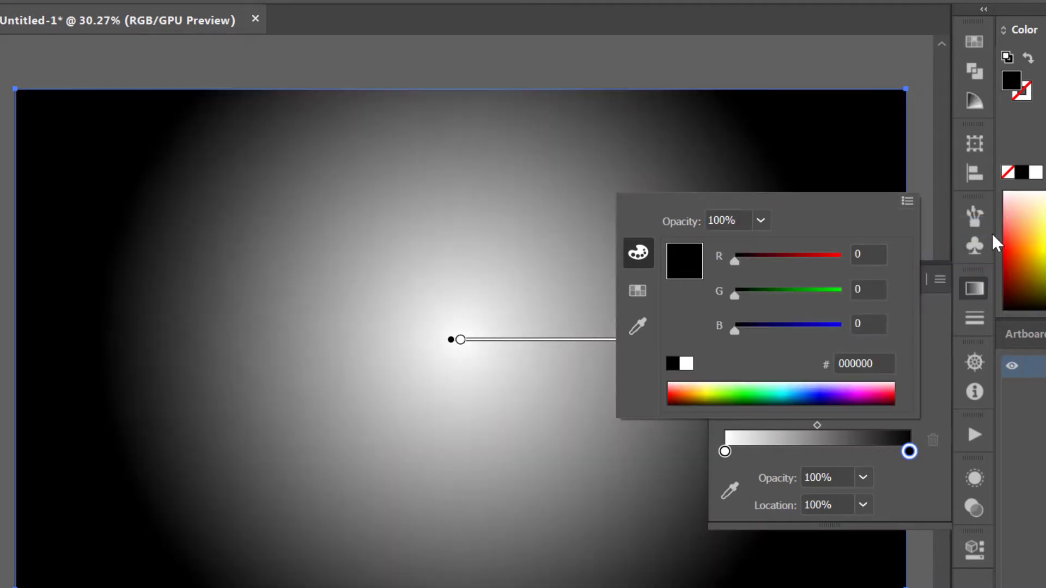
left_click_drag(768, 256, 867, 263)
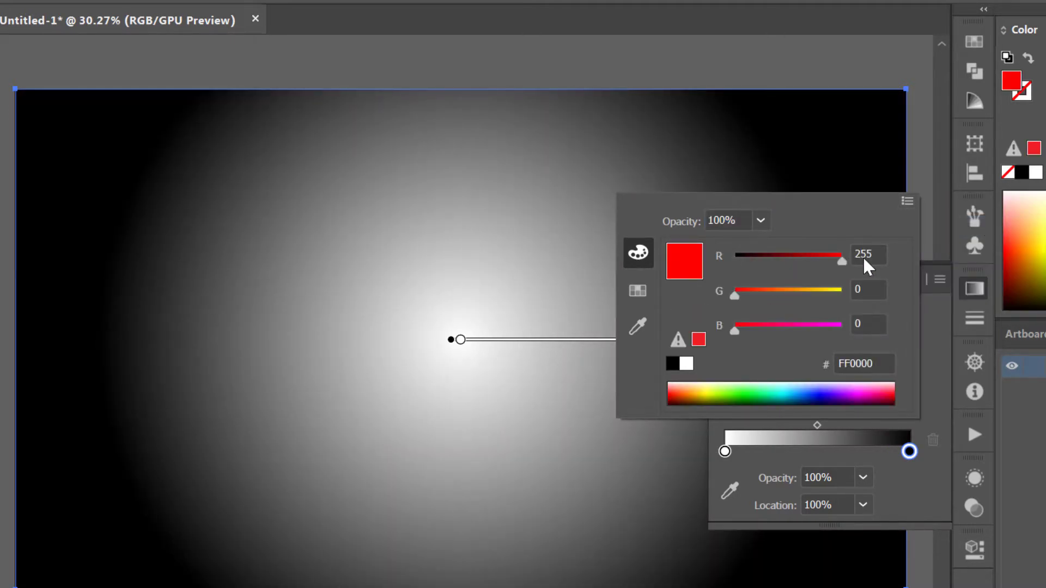
left_click_drag(735, 296, 861, 282)
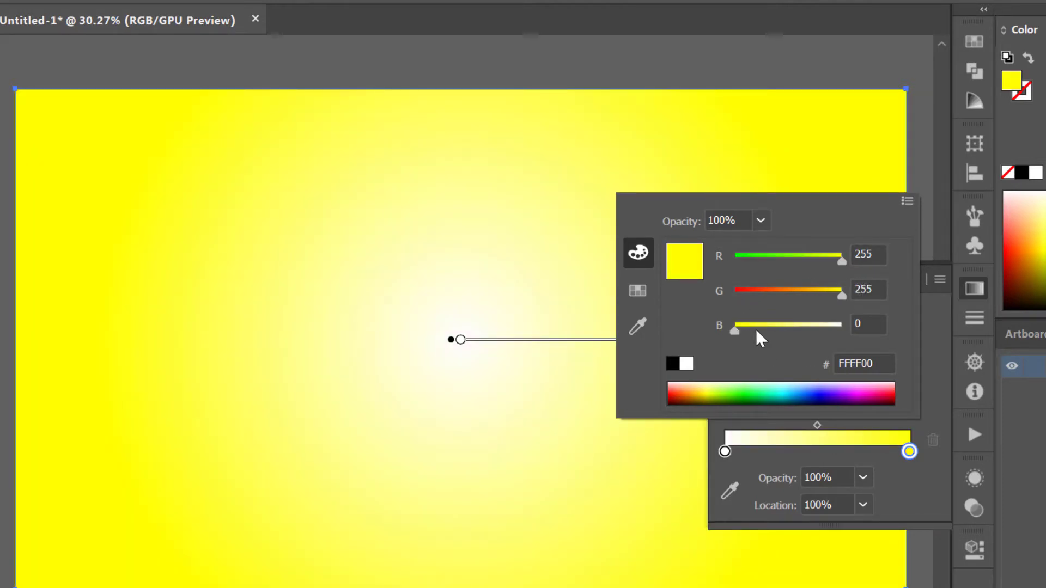
left_click_drag(757, 338, 806, 338)
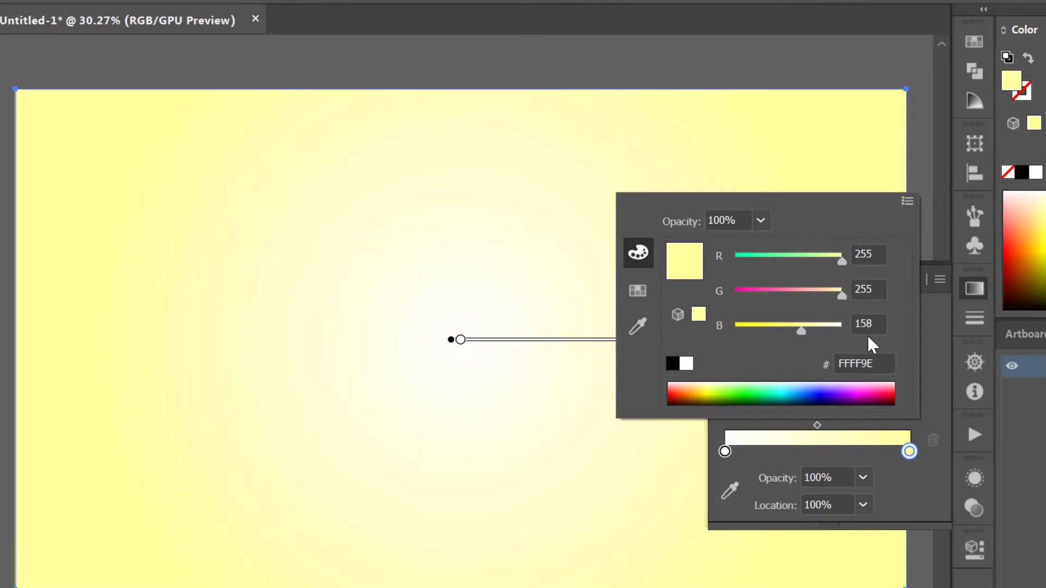
left_click(868, 325)
left_click(931, 280)
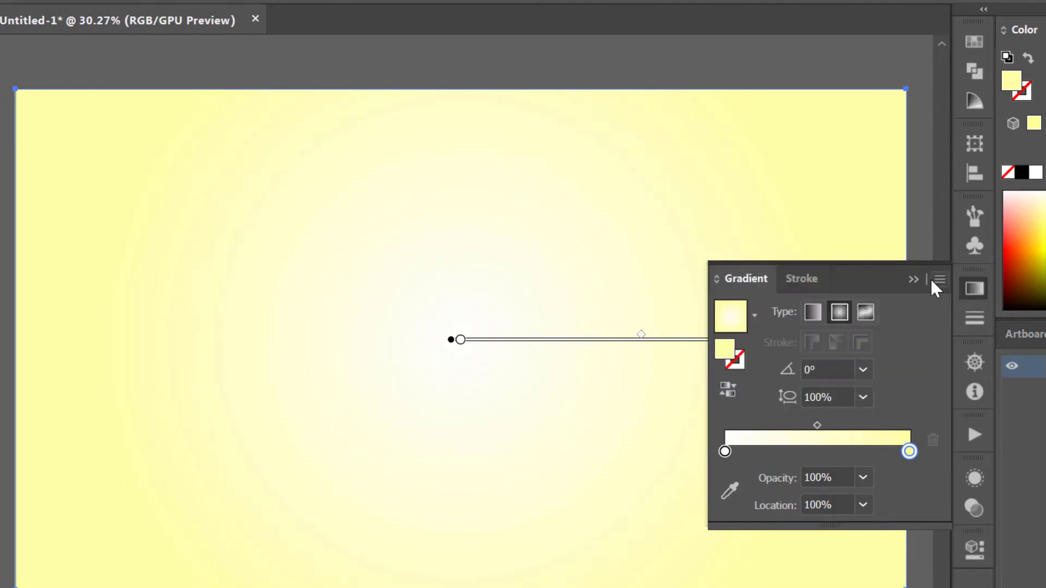
left_click(982, 292)
- Extend the radial gradient to the rectangle's side edges and position its yellow stop slightly inside the outer boundary
mouse_move(825, 340)
left_mouse_down()
mouse_move(913, 341)
mouse_move(880, 341)
left_mouse_up()
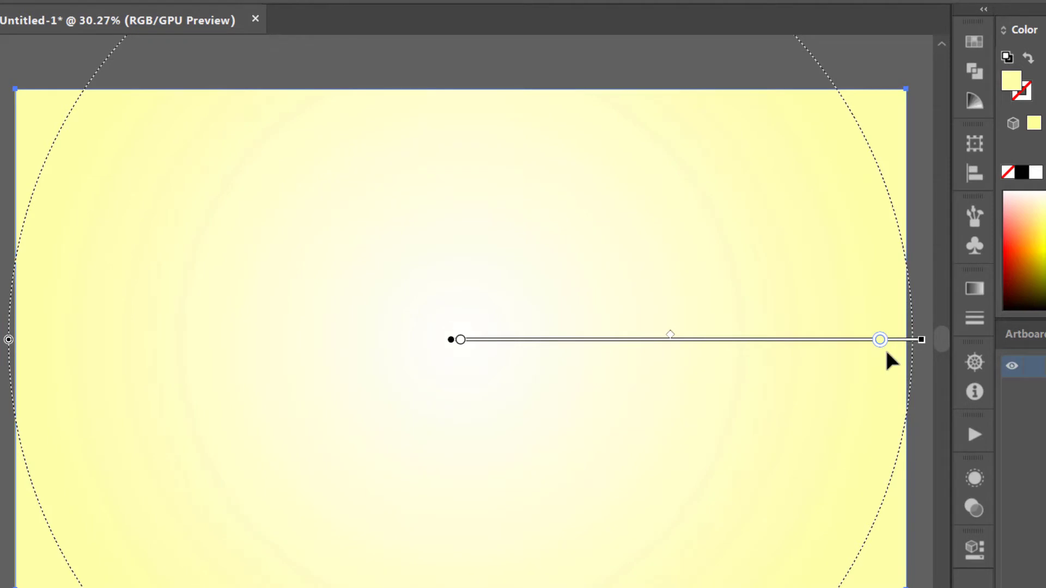
mouse_move(879, 341)
left_mouse_down()
mouse_move(855, 341)
mouse_move(868, 341)
left_mouse_up()
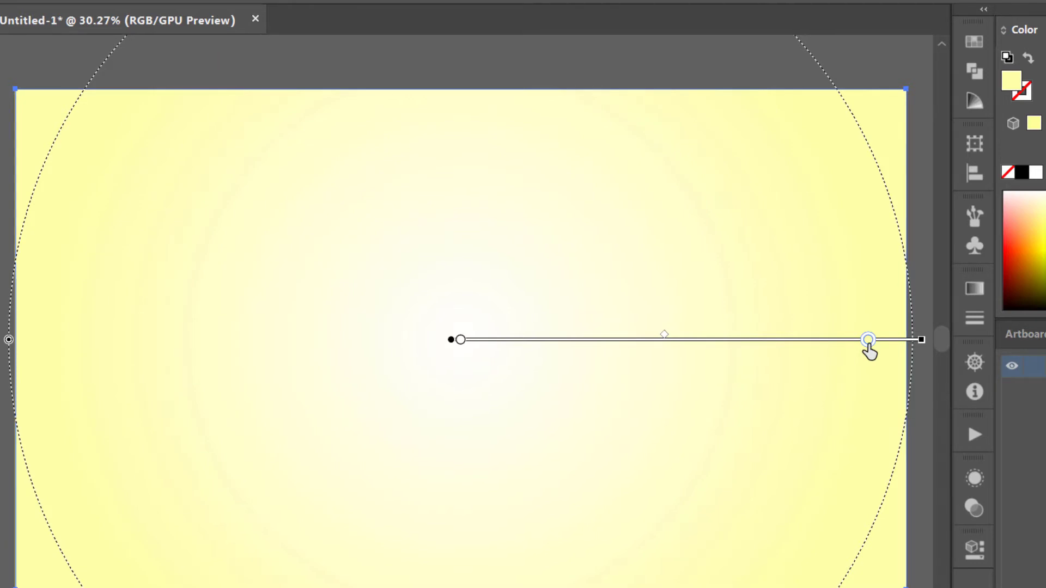
left_click(22, 45)
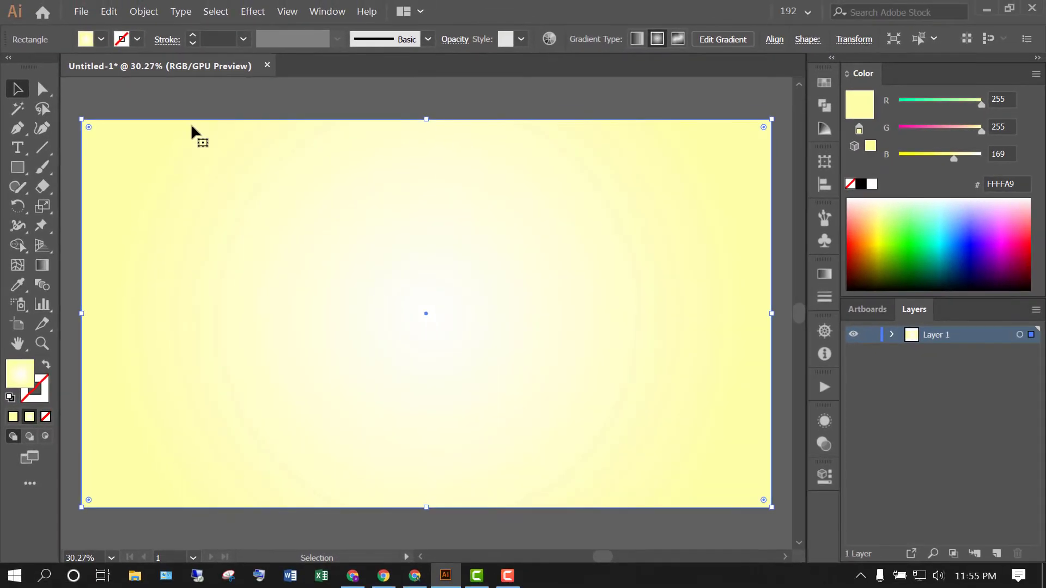
- Lock the selected background rectangle
left_click(109, 12)
left_click(109, 12)
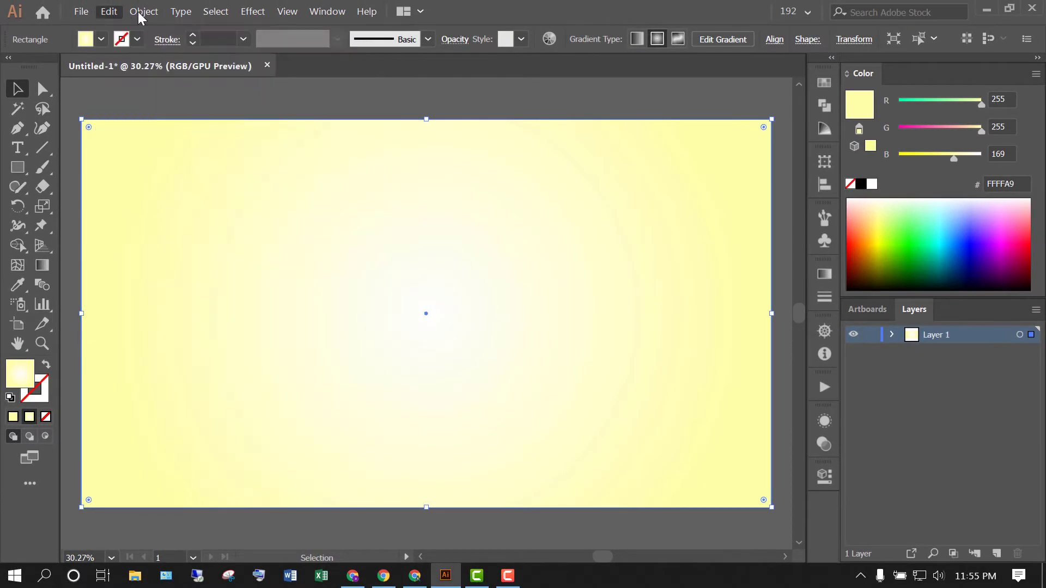
left_click(140, 13)
mouse_move(200, 83)
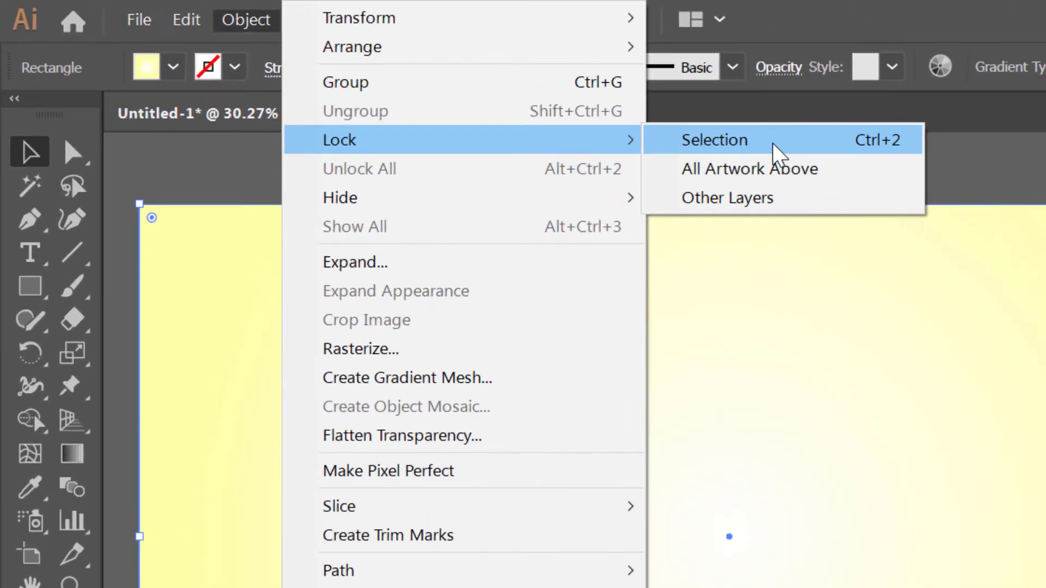
left_click(776, 155)
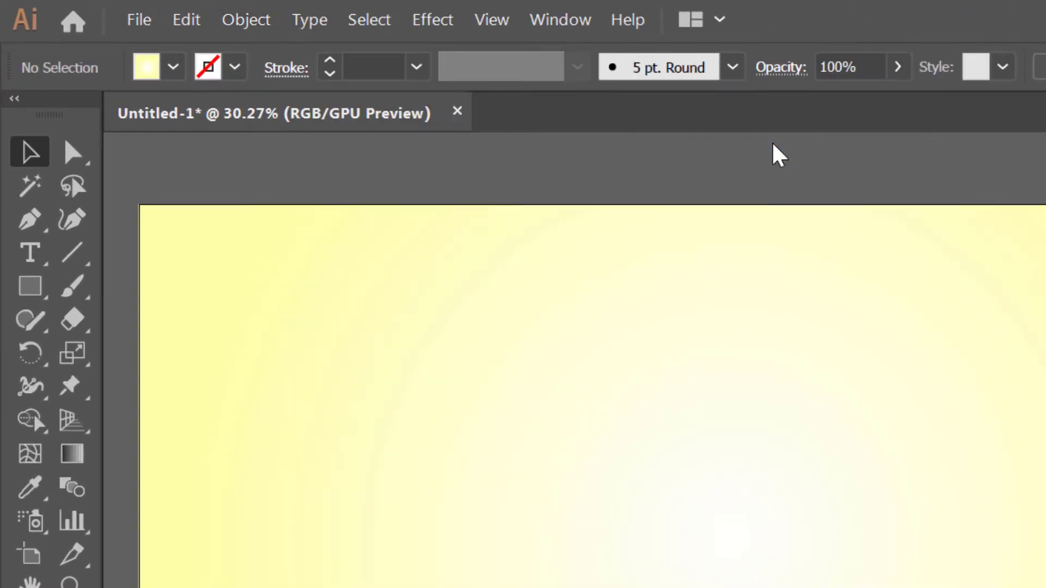
- Create a triangle near the artboard's center with the Star tool, using radii of 25 px and 50 px and 3 points
left_click(43, 297)
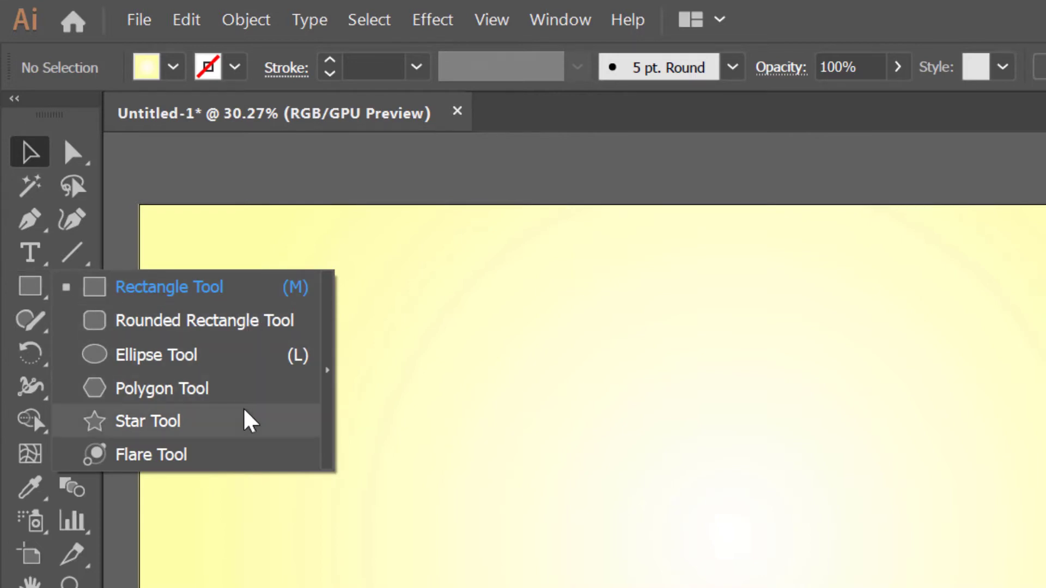
left_click(248, 428)
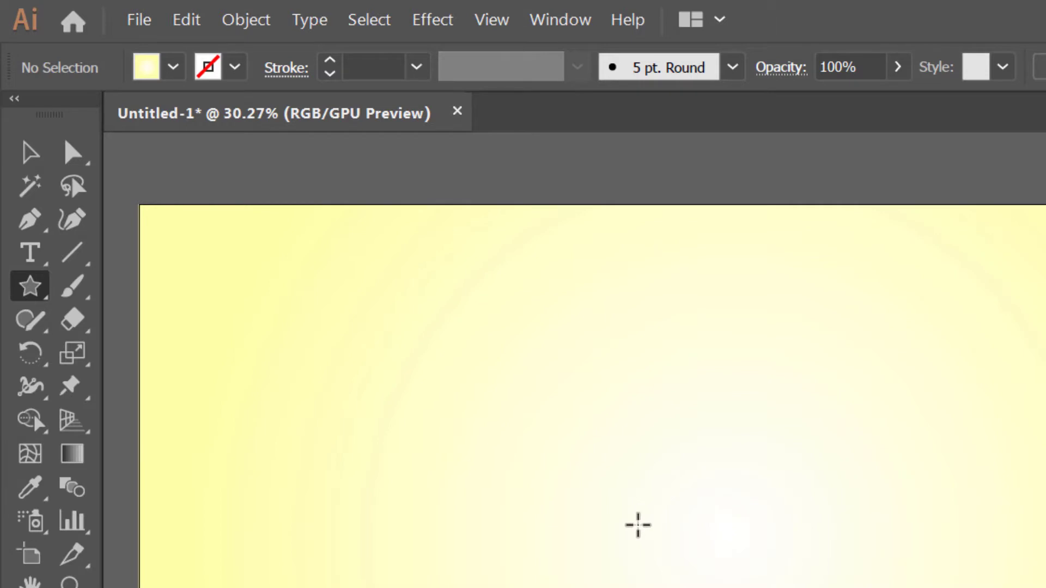
left_click(638, 525)
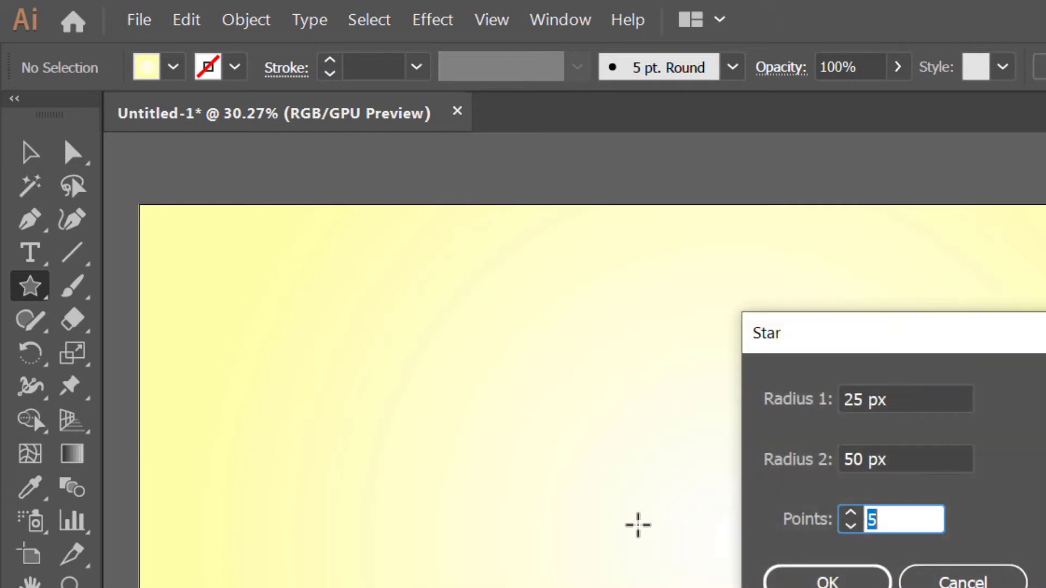
left_click(850, 527)
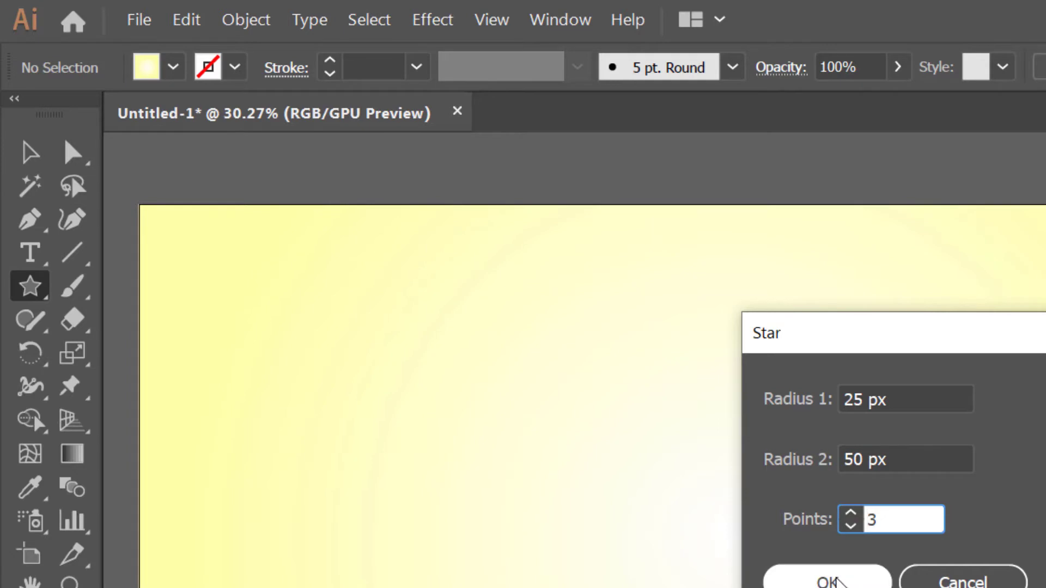
left_click(833, 581)
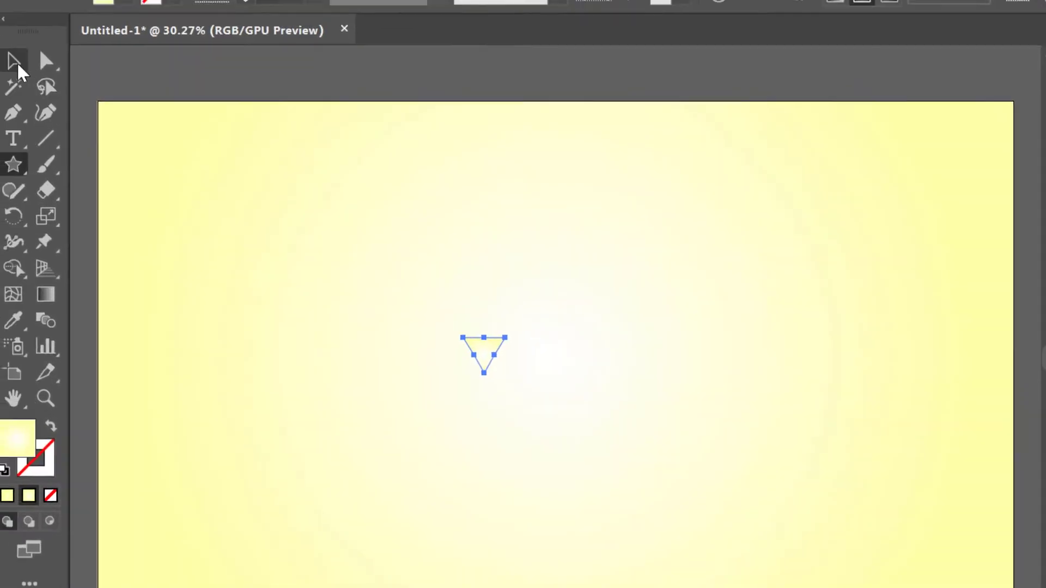
- Enlarge the small triangle to over half the artboard's height, flip it to point upward, and move it near the artboard's center
left_click(25, 71)
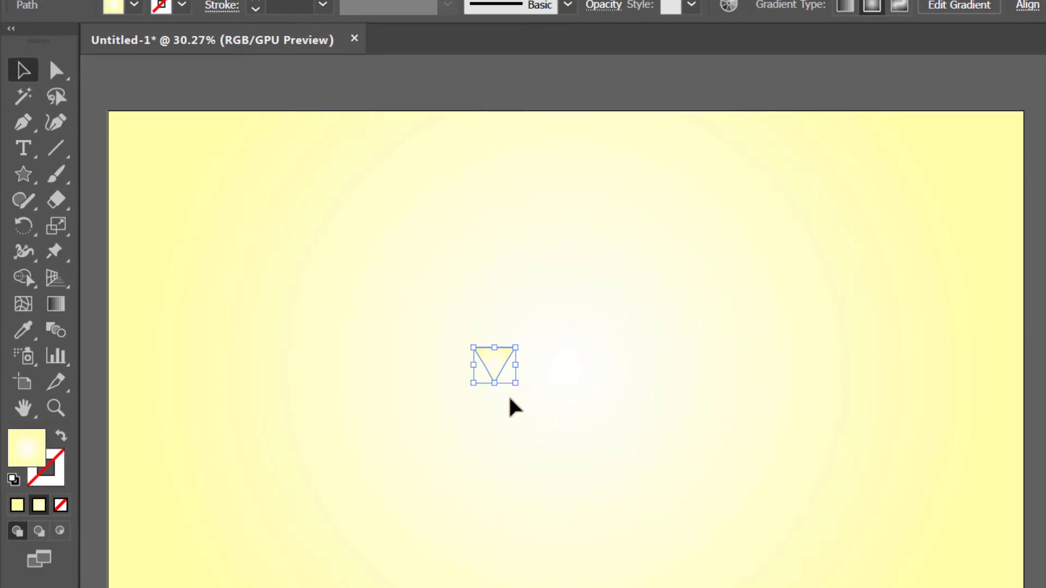
left_click_drag(516, 386, 767, 587)
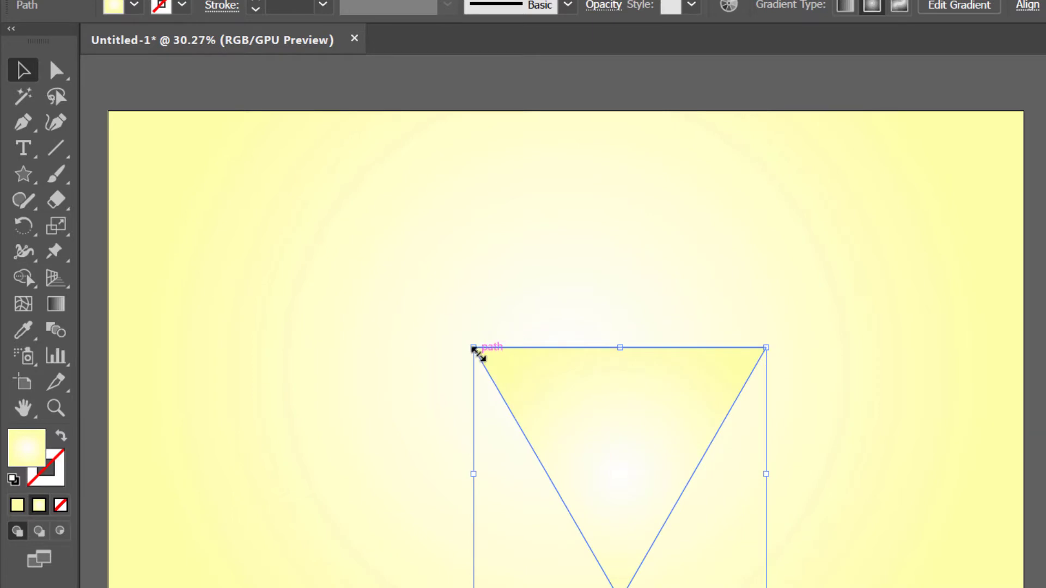
left_click_drag(474, 349, 420, 289)
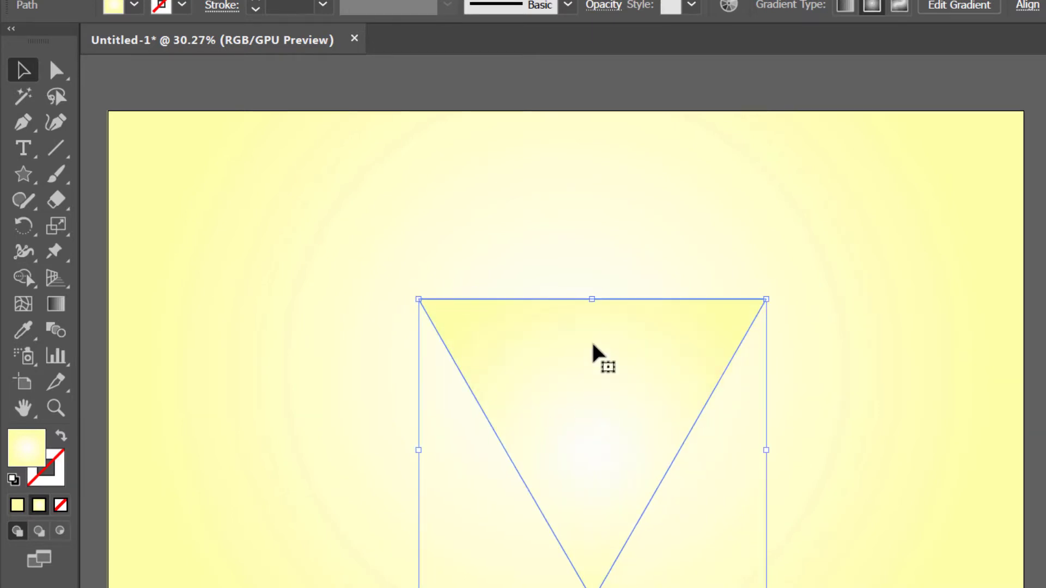
left_click_drag(588, 292, 602, 587)
left_click_drag(612, 540, 561, 450)
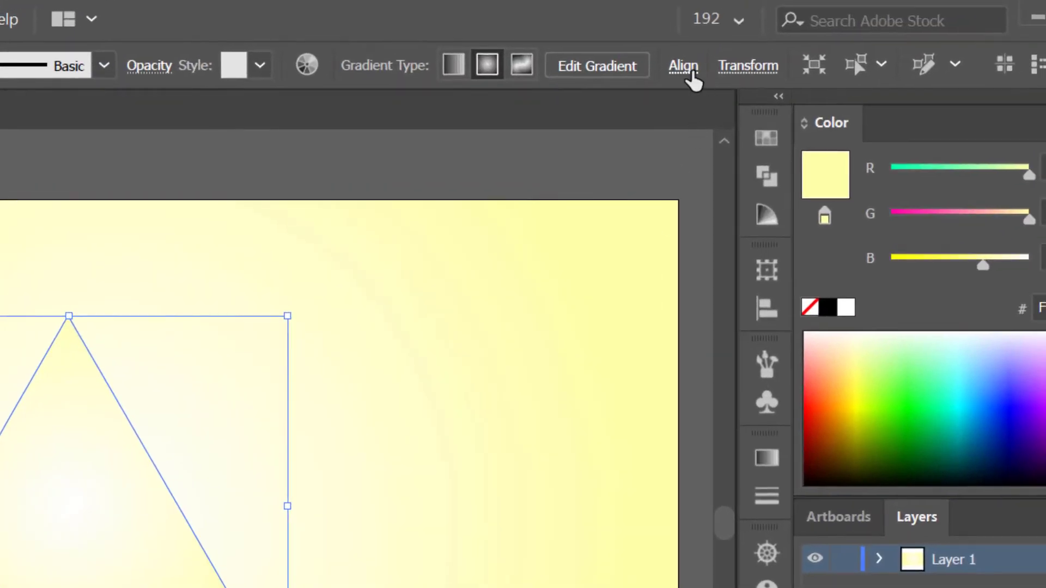
- Center the triangle horizontally and vertically on the artboard
left_click(688, 73)
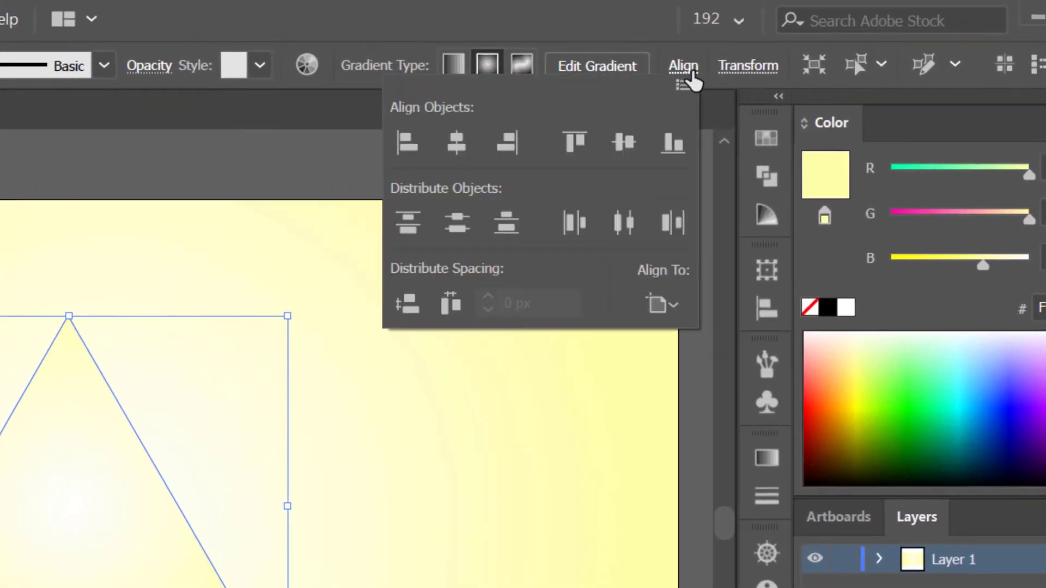
left_click(674, 305)
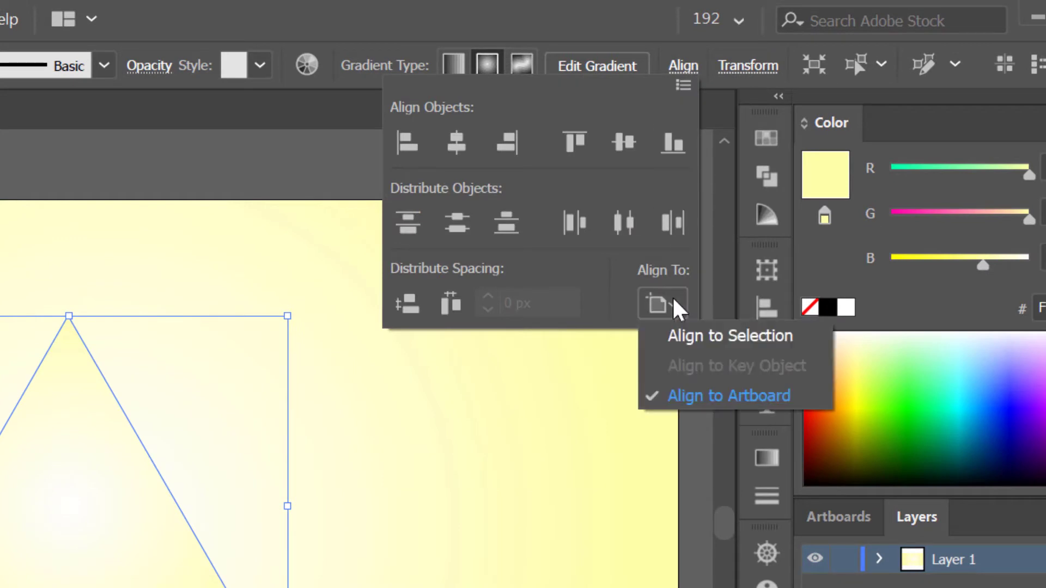
left_click(700, 398)
left_click(460, 152)
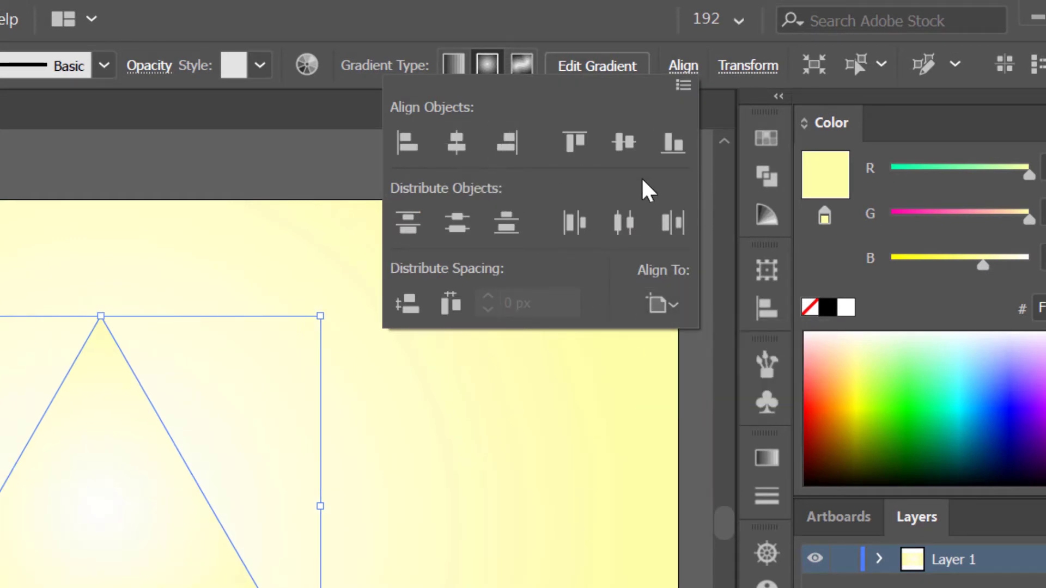
left_click(627, 148)
left_click(684, 65)
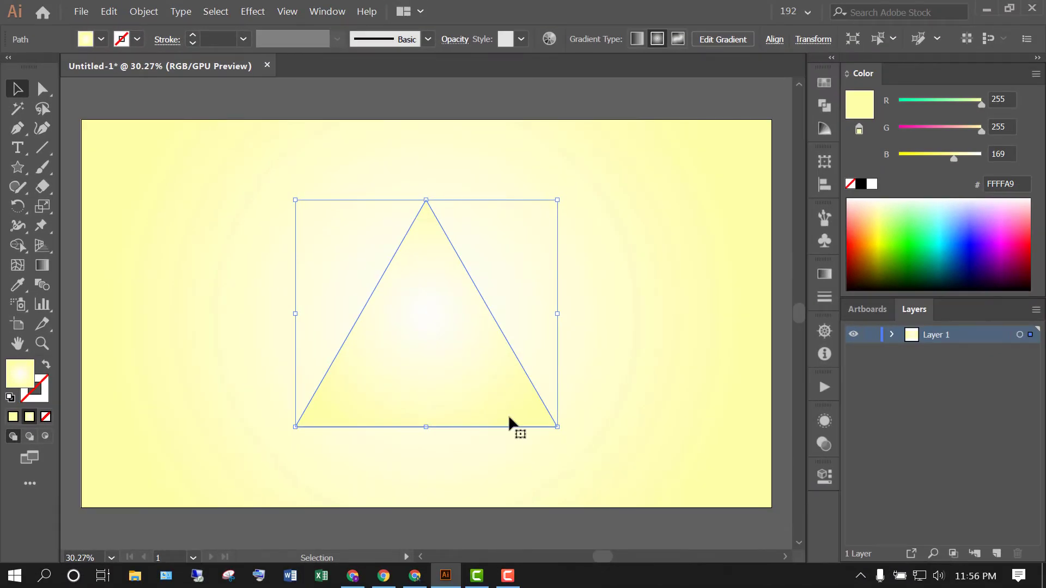
- Replace the triangle's gradient with a solid black fill and set the fill's red value to 9
left_click(860, 184)
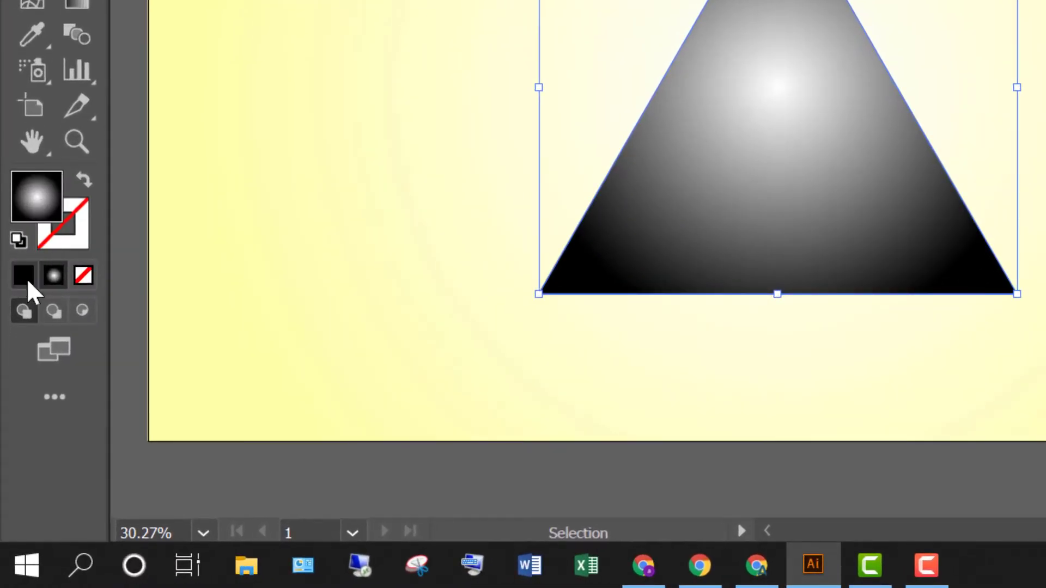
left_click(26, 278)
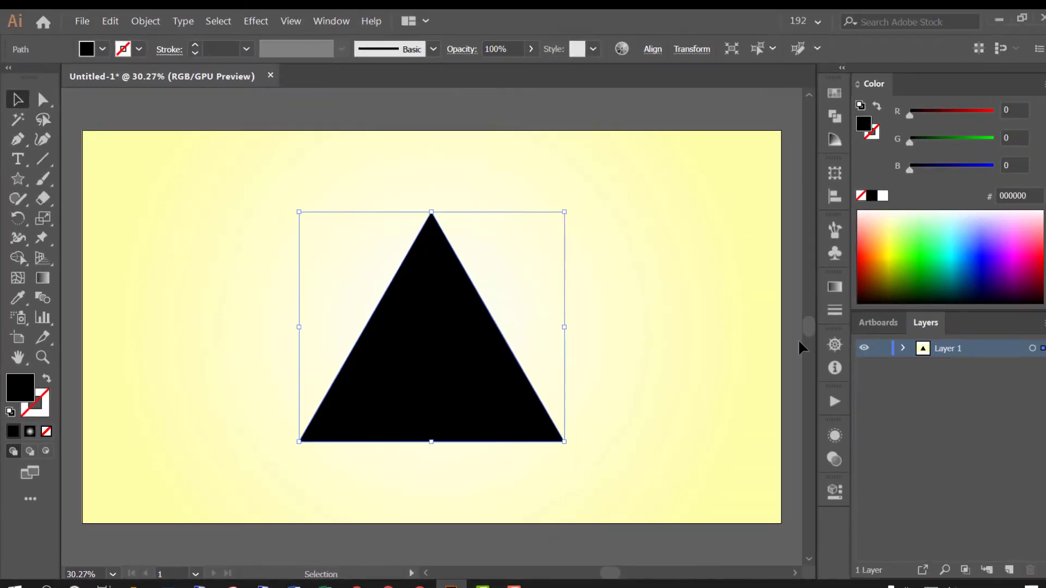
left_click(1022, 113)
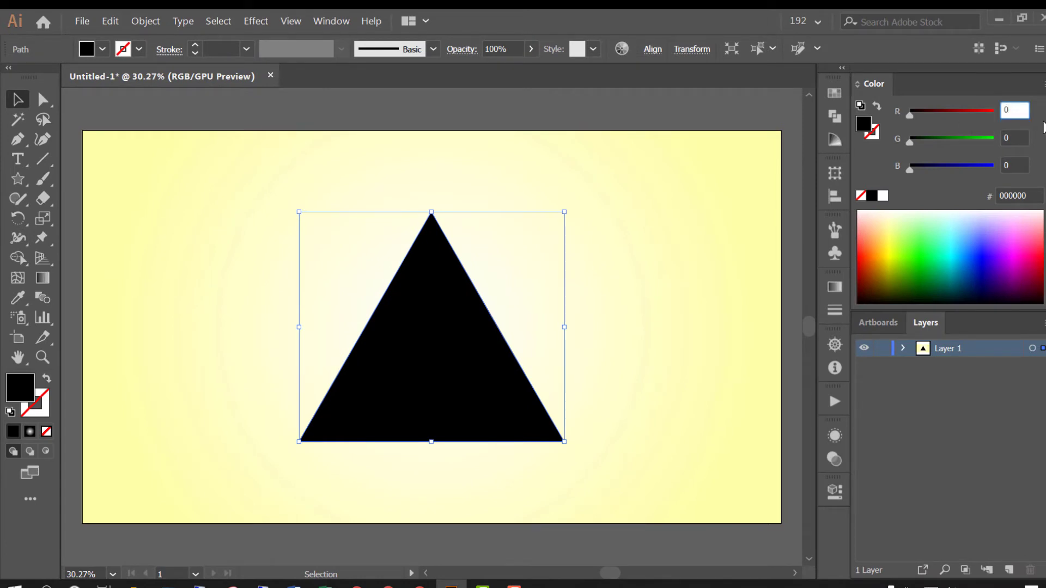
type("9")
key("Return")
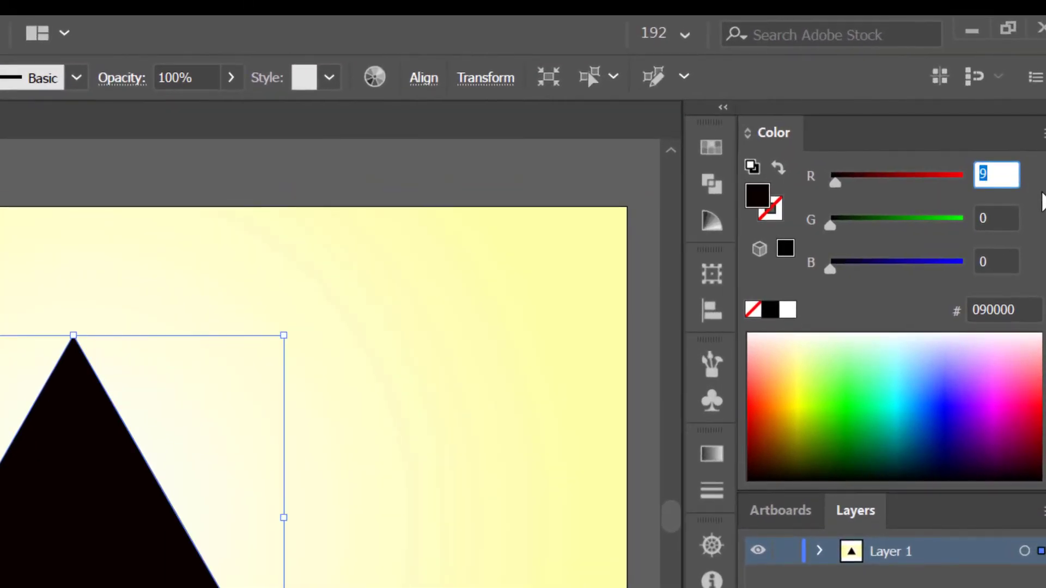
- Set the triangle fill's green value to 42 and its blue value to 19
left_click_drag(833, 224, 853, 227)
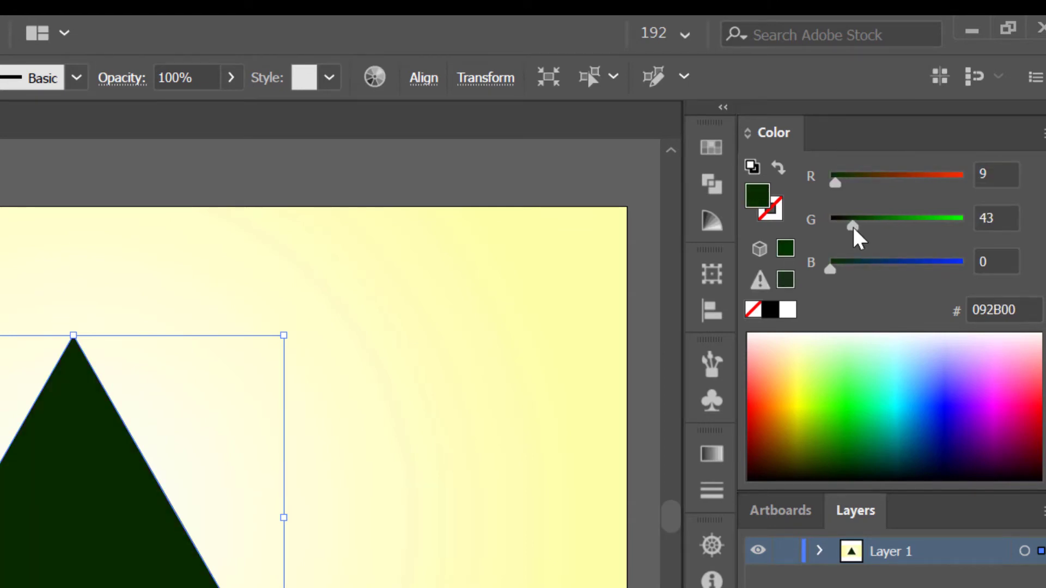
left_click(1008, 220)
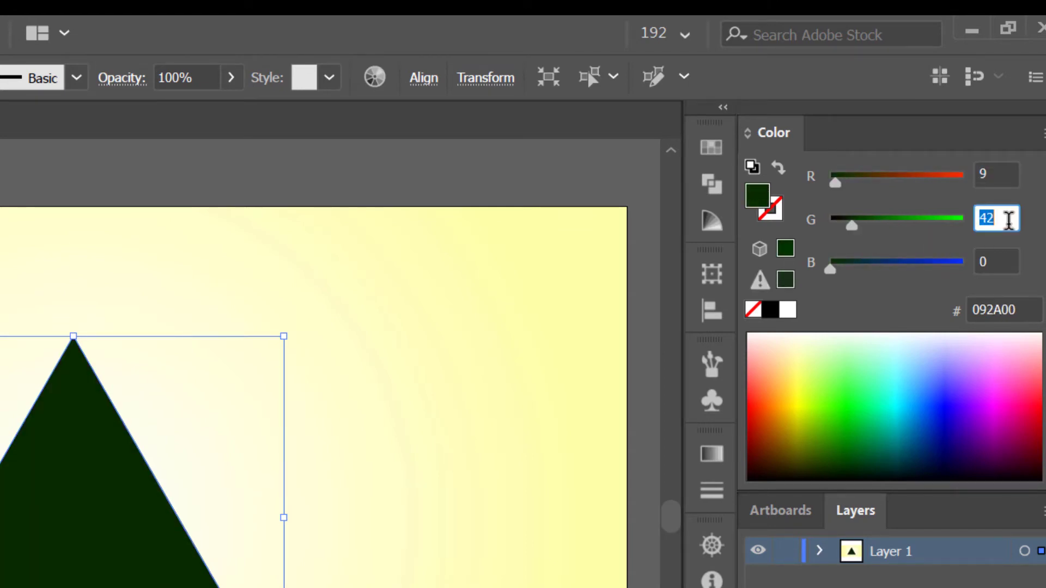
left_click(1006, 258)
left_click_drag(842, 267, 848, 269)
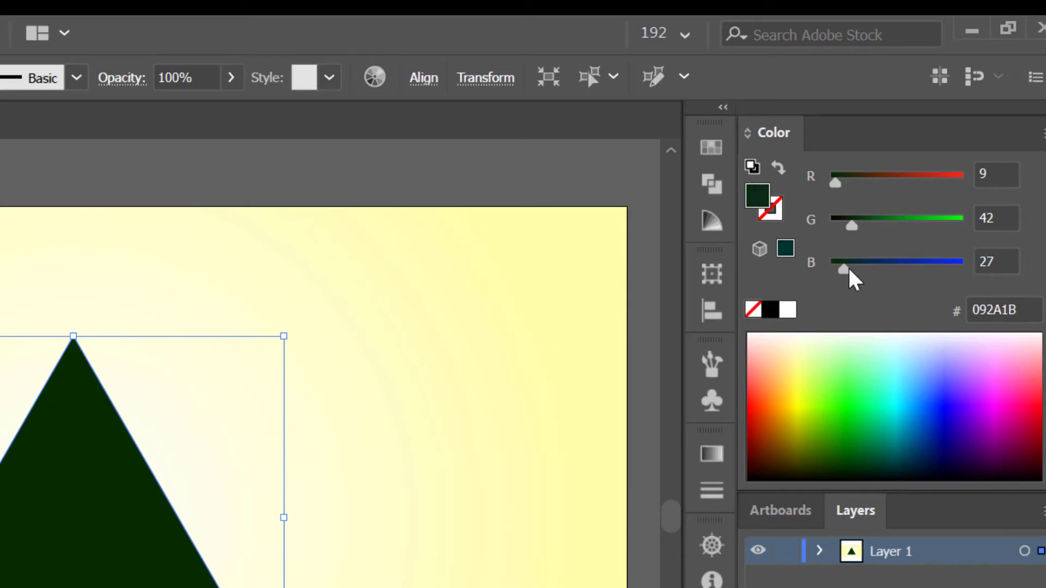
left_click(1016, 266)
key("Down")
key("Down")
key("Down")
key("Down")
key("Down")
key("Down")
key("Down")
key("Down")
key("Down")
key("Down")
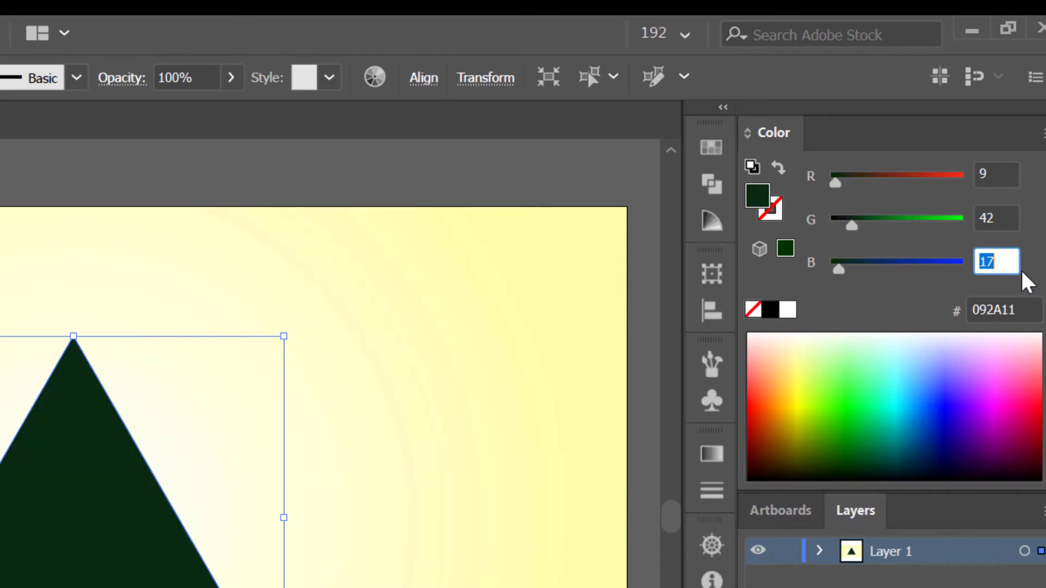
key("Up")
key("Up")
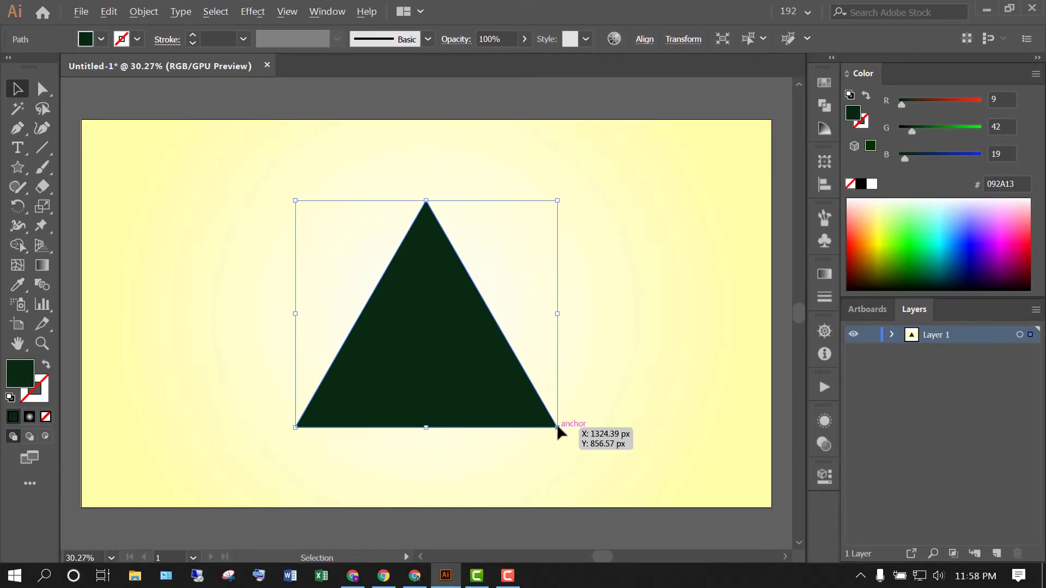
- Enlarge the triangle slightly from its center and draw a straight line along its left edge from the base corner to the apex
left_click_drag(558, 428, 569, 438)
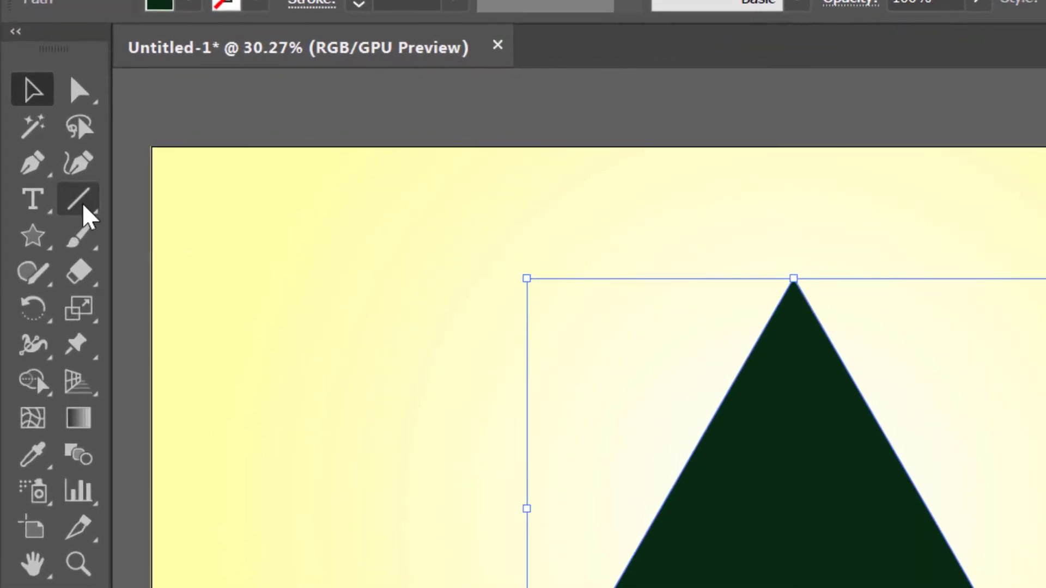
left_click(84, 207)
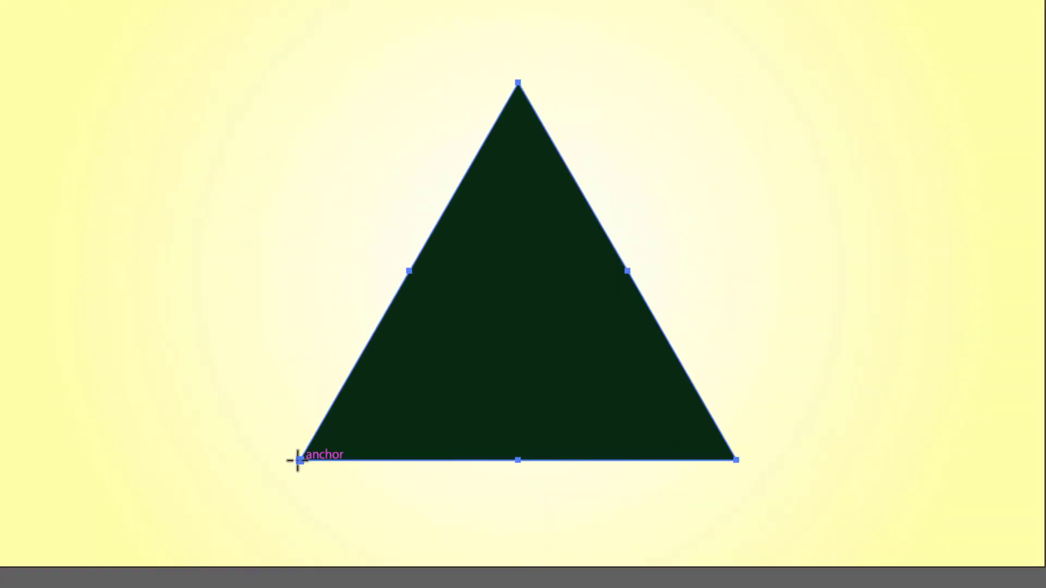
left_click_drag(299, 460, 519, 82)
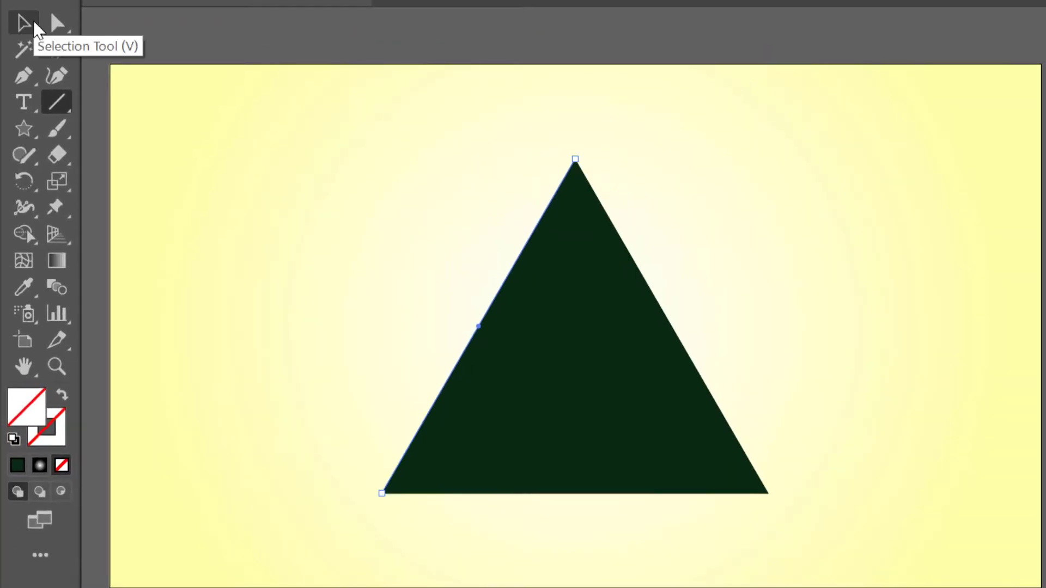
- Extend the line in its own direction slightly beyond both the triangle's lower-left corner and its apex
left_click(34, 24)
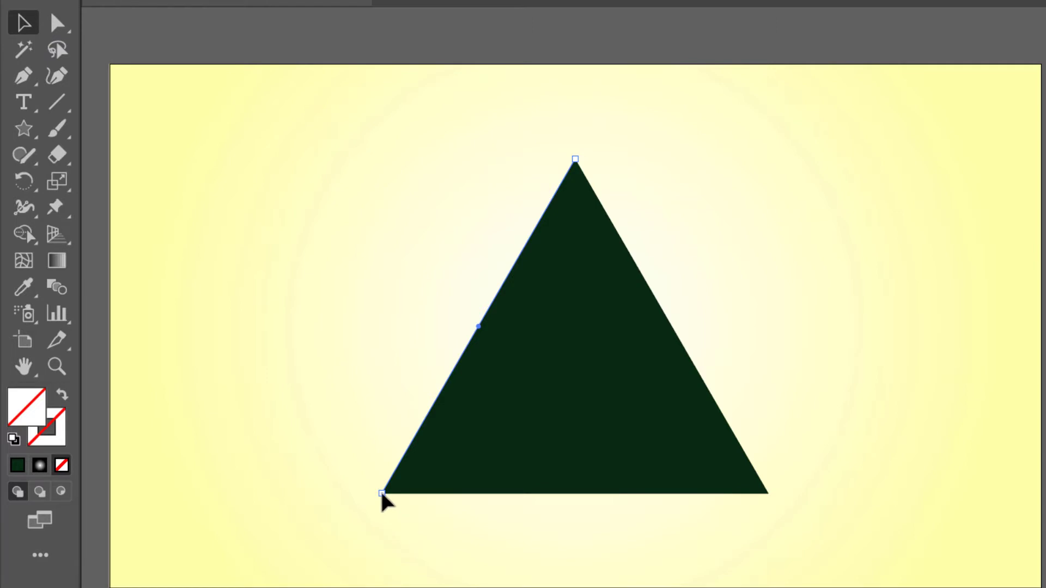
left_click_drag(381, 494, 368, 517)
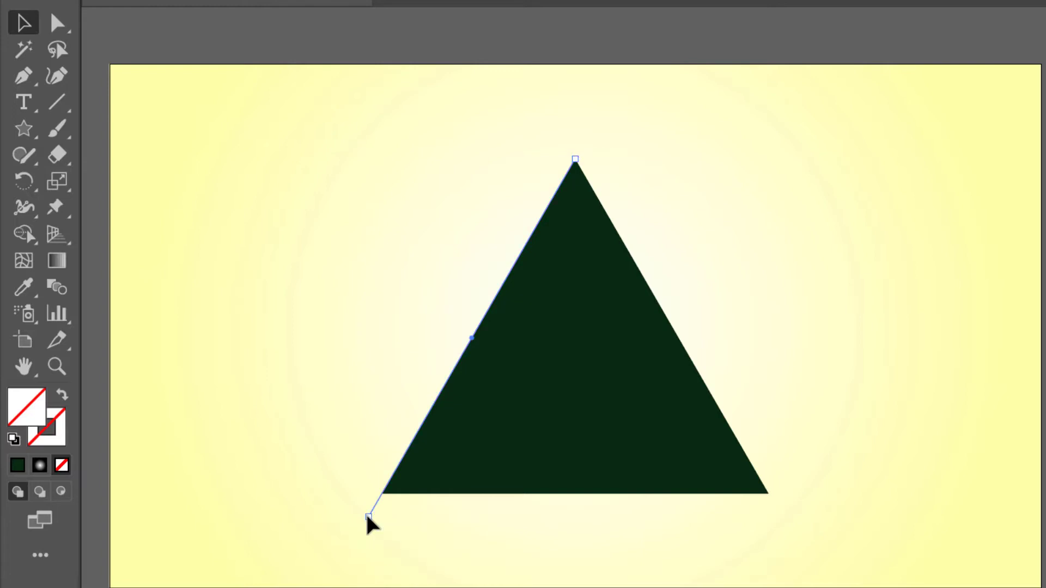
left_click_drag(575, 160, 597, 124)
- Give the line a red stroke with R 242, G 3, B 3 and duplicate it horizontally to the triangle's lower-right corner
double_click(52, 428)
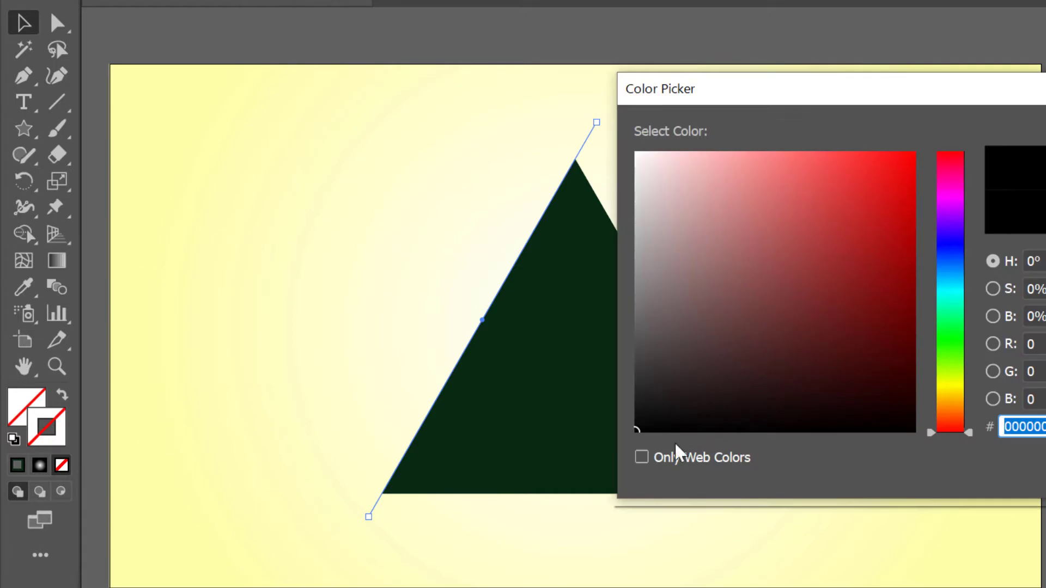
left_click_drag(637, 426, 667, 429)
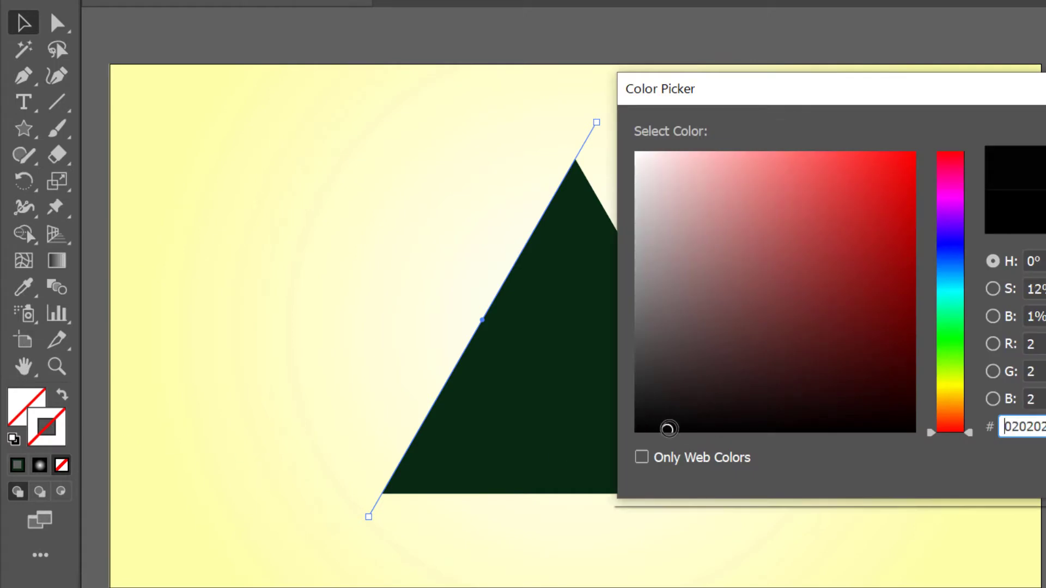
left_click(913, 165)
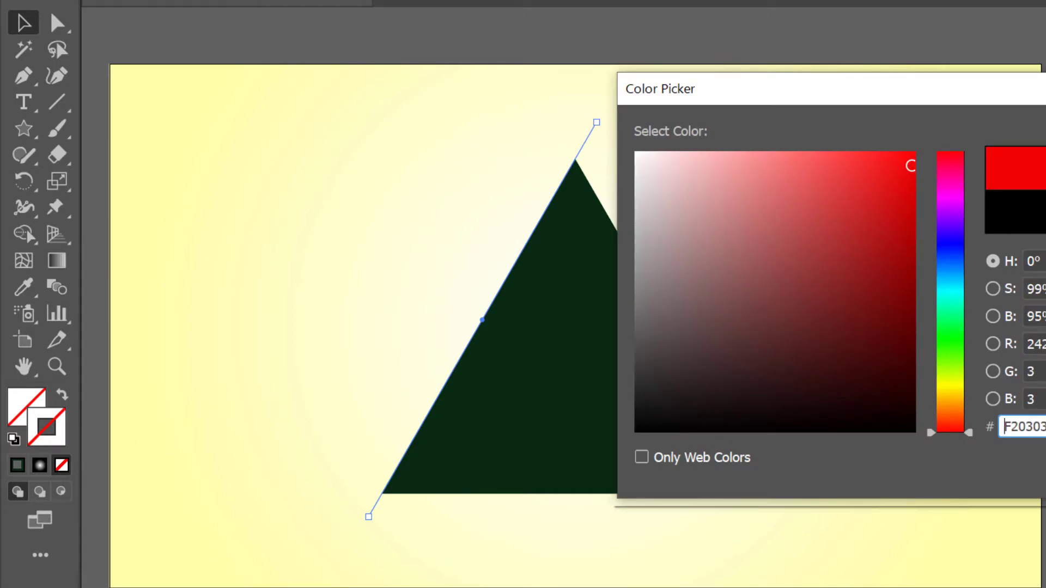
key("Return")
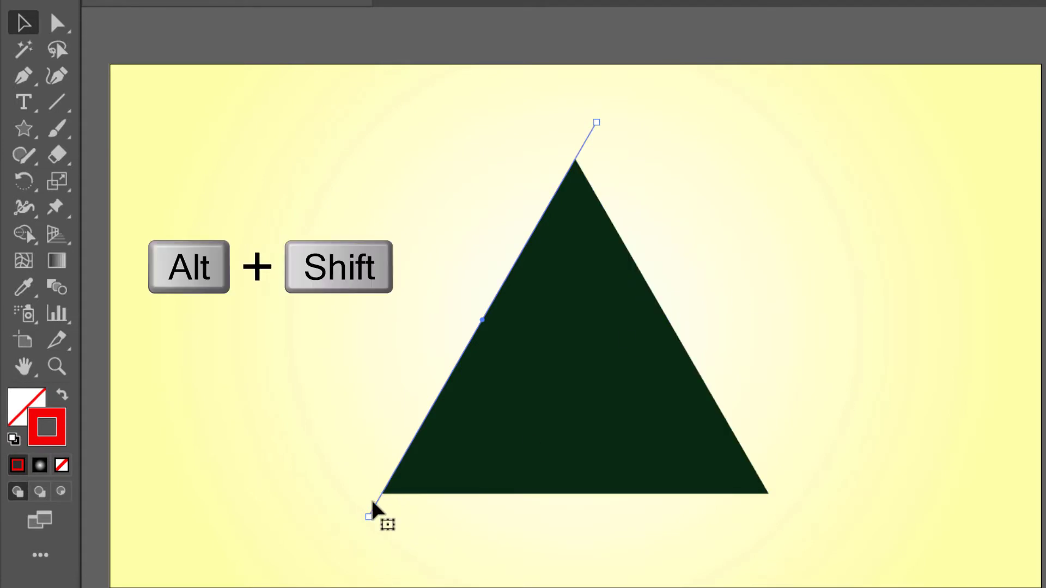
left_click_drag(377, 502, 763, 543)
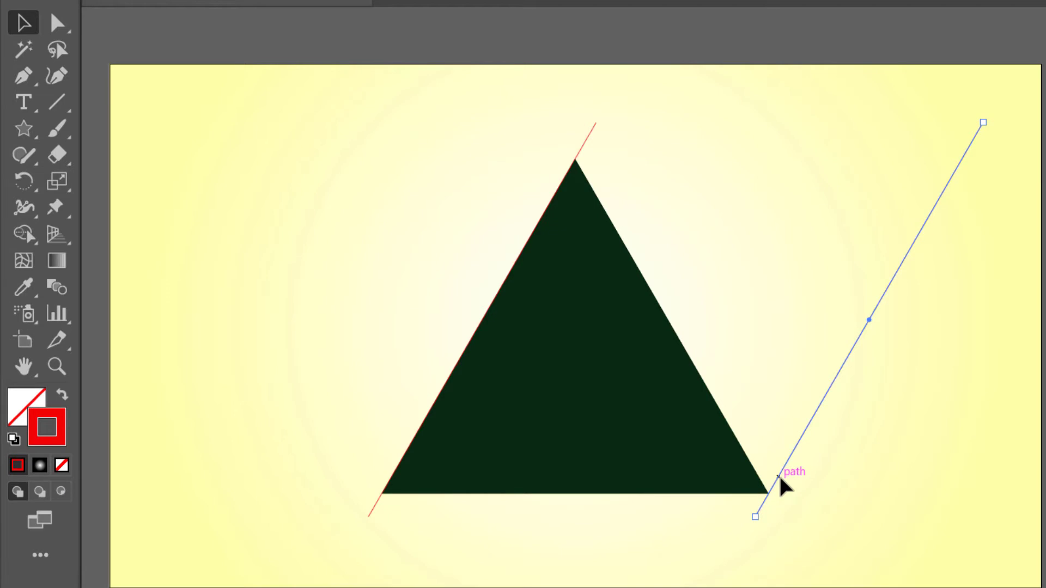
- Move the duplicated line so it passes exactly through the triangle's lower-right corner
left_click_drag(779, 484, 777, 481)
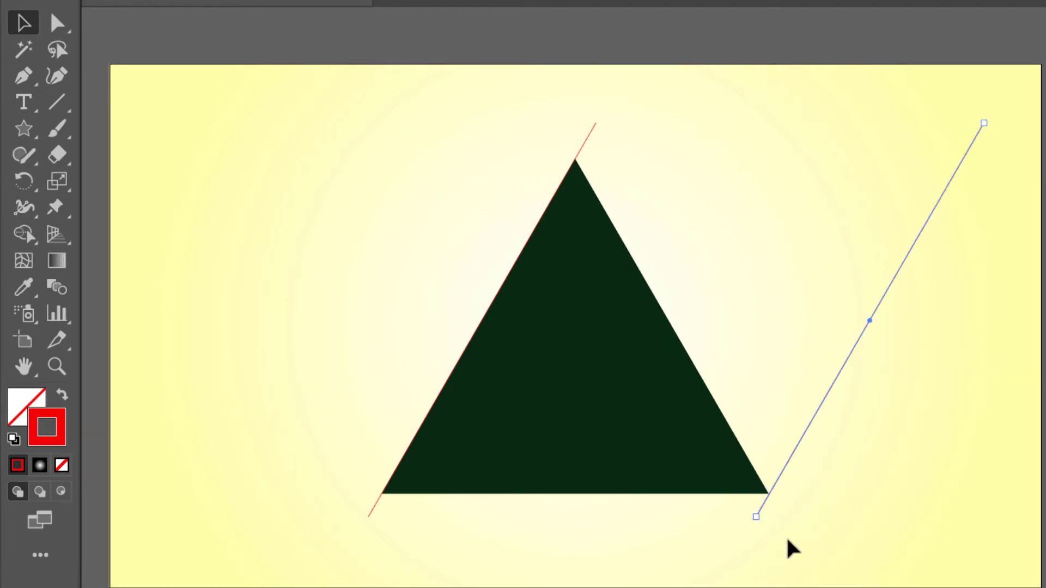
scroll(777, 499, "up", 5)
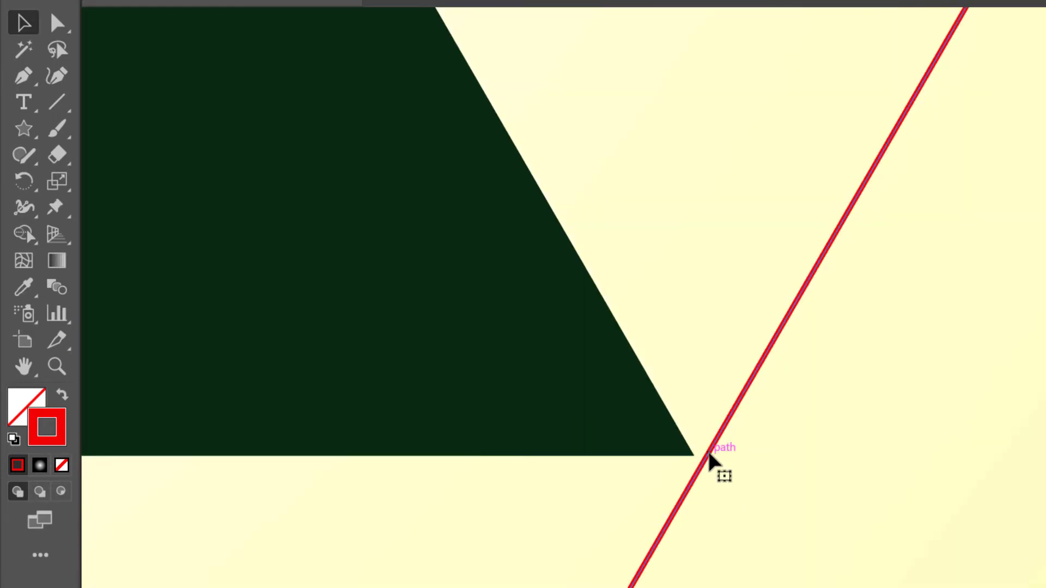
left_click_drag(712, 459, 696, 461)
scroll(675, 435, "down", 1)
scroll(675, 435, "down", 5)
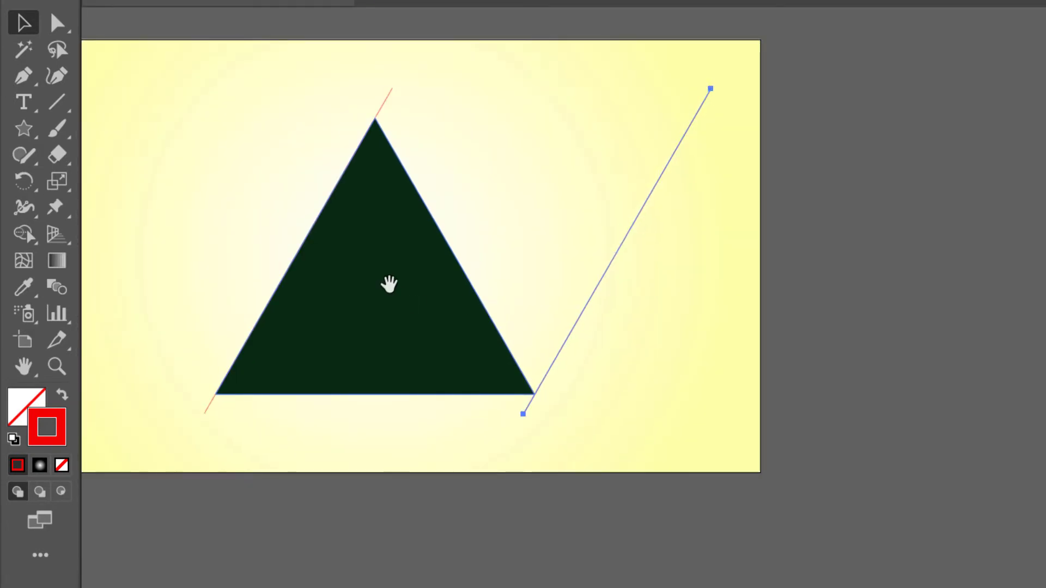
left_click_drag(390, 283, 552, 354)
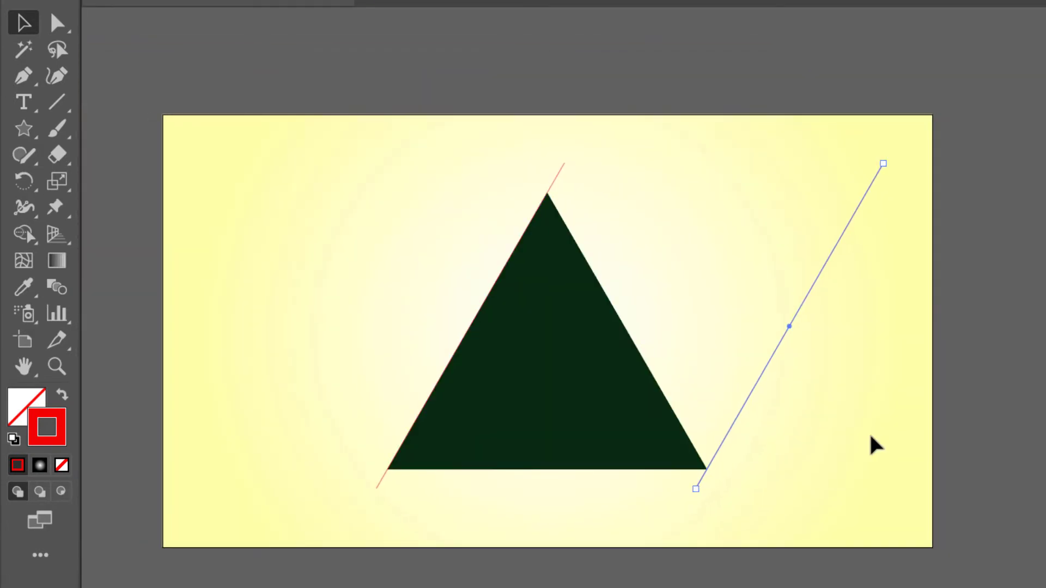
- Select both slanted lines and set the blend spacing to Specified Steps with a value of 13
left_click_drag(523, 139, 933, 185)
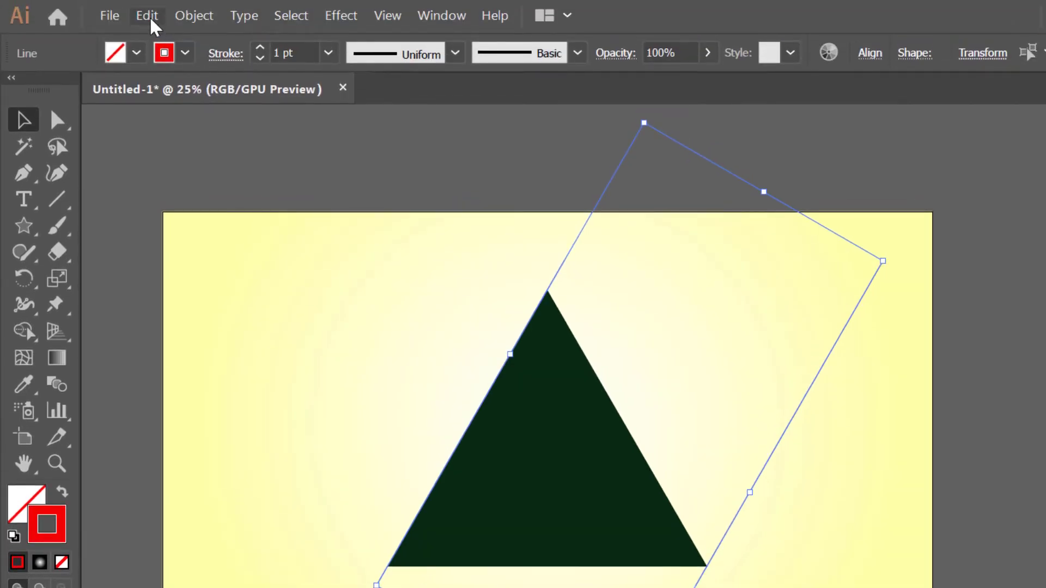
left_click(194, 15)
mouse_move(322, 518)
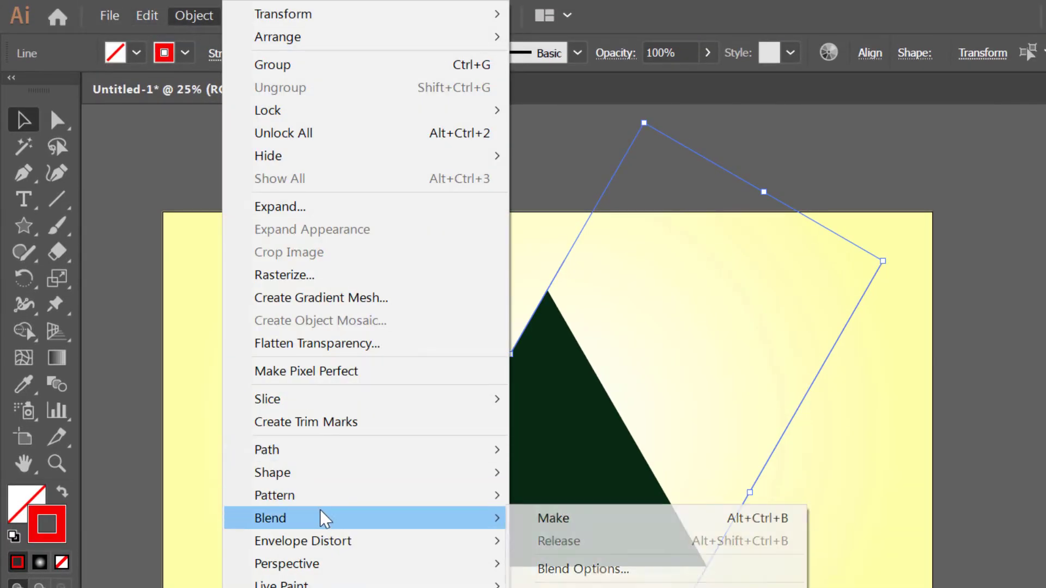
left_click(616, 568)
left_click(747, 339)
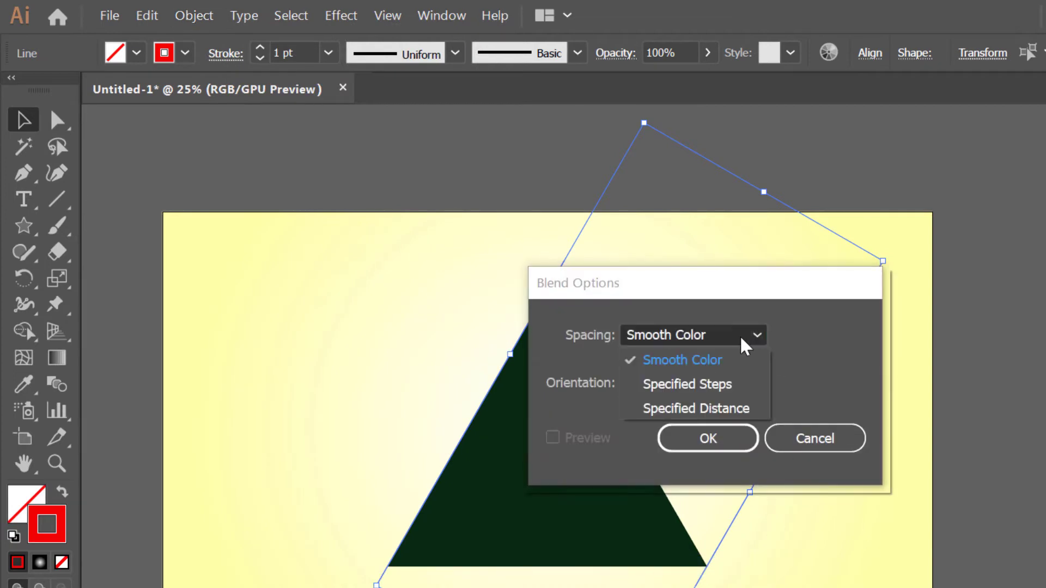
left_click(737, 387)
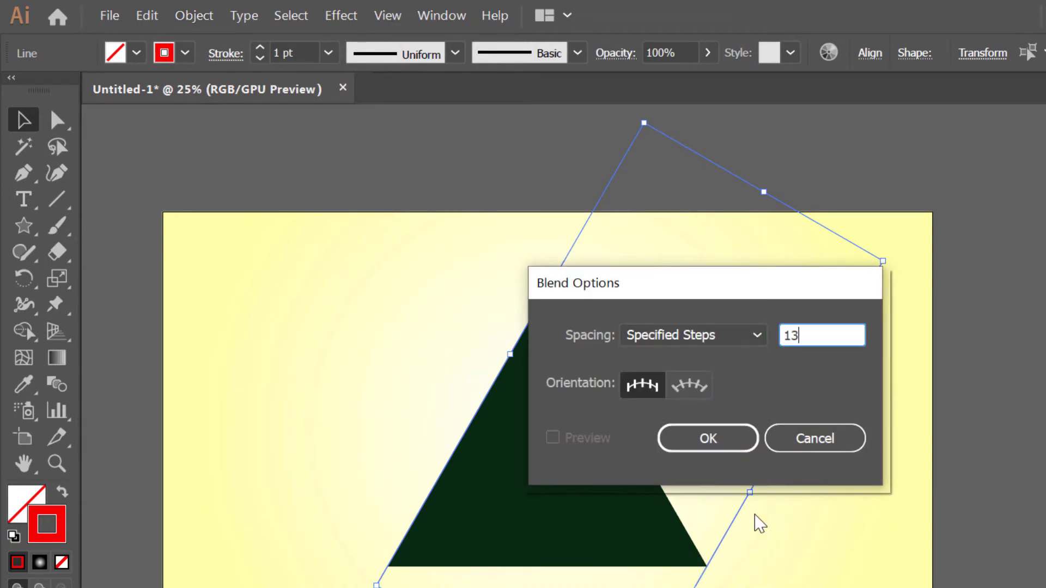
left_click(699, 456)
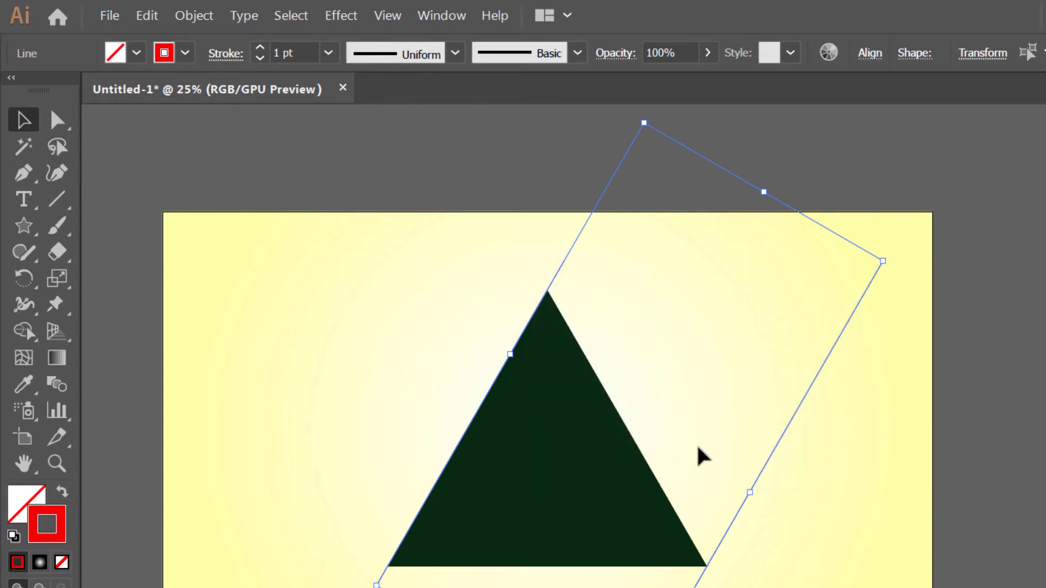
- Make a blend between the two selected lines and expand it into individual paths
left_click(196, 17)
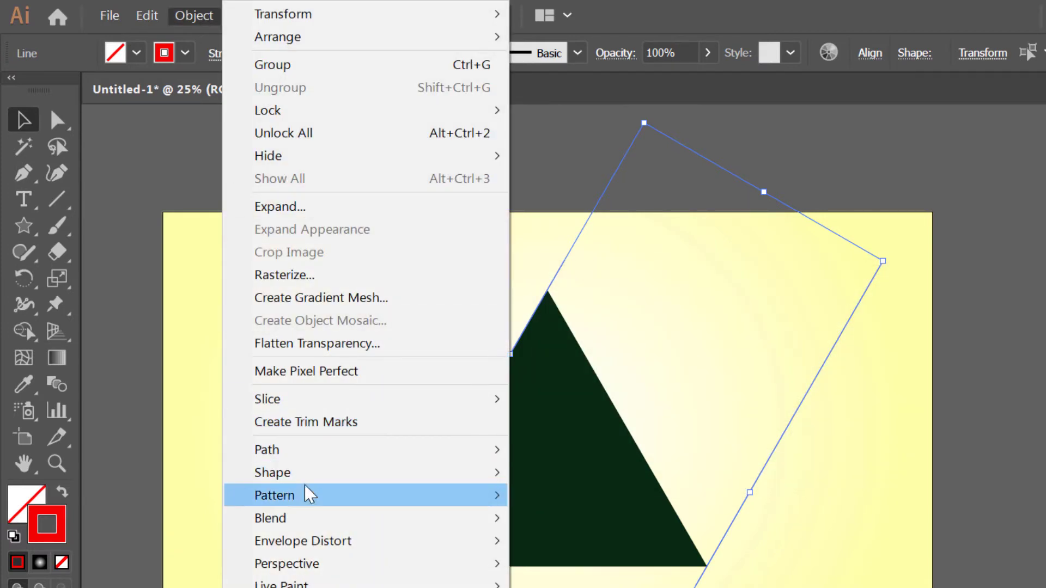
mouse_move(315, 521)
left_click(553, 519)
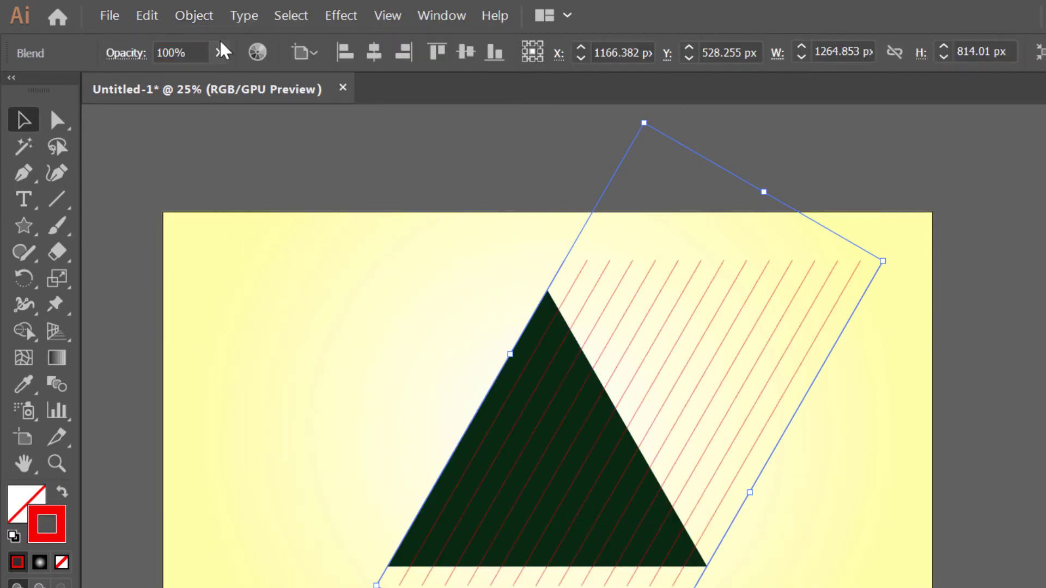
left_click(194, 15)
left_click(349, 210)
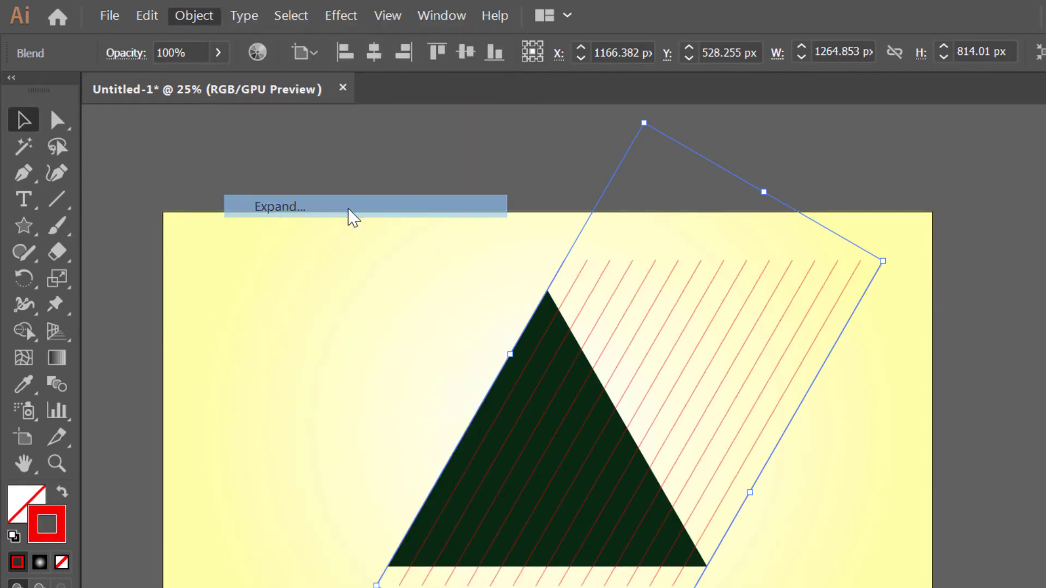
left_click(575, 446)
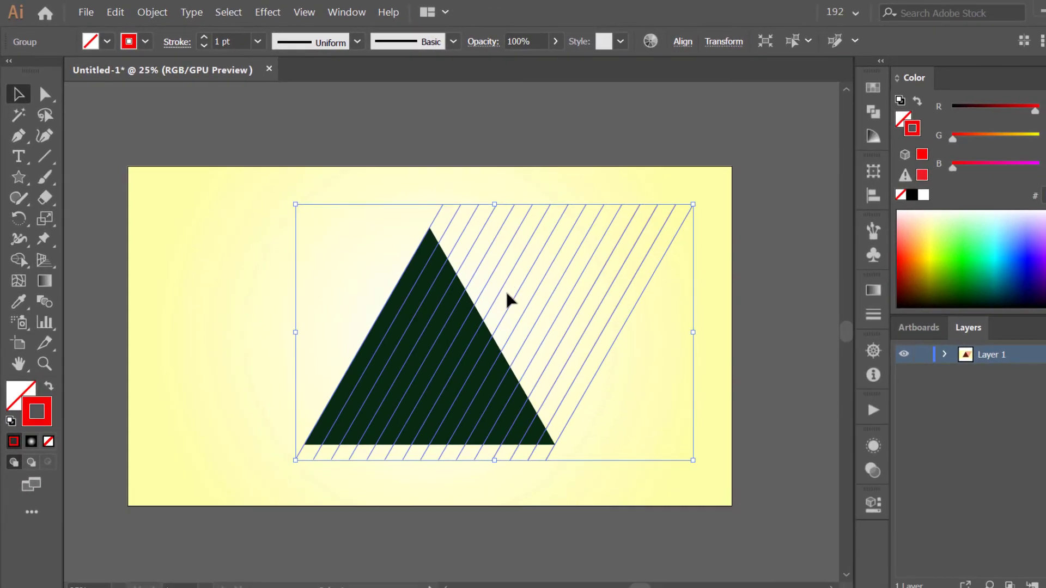
- Reflect the group of slanted lines across the vertical axis as a copy
right_click(567, 303)
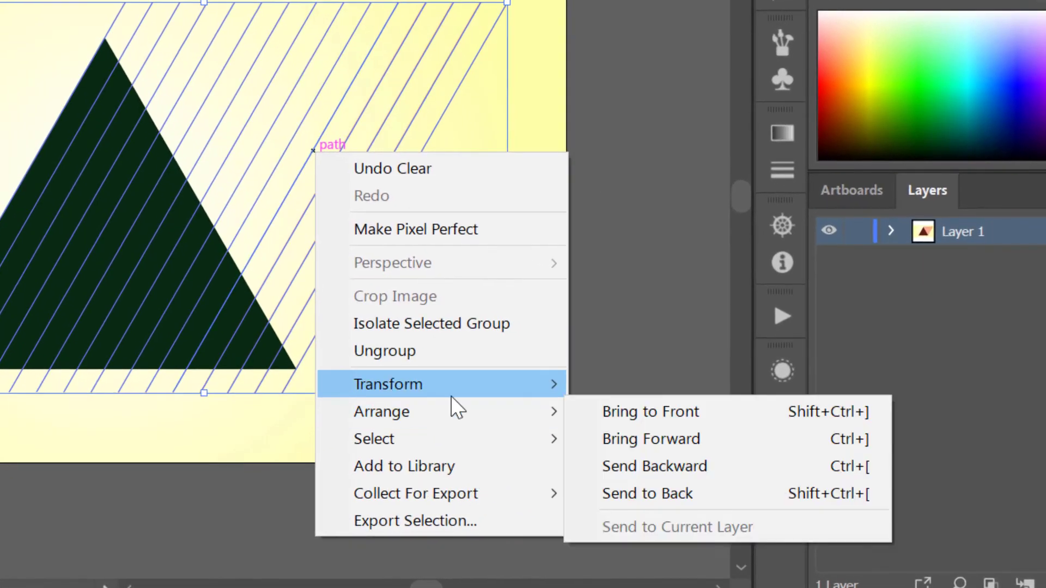
mouse_move(451, 396)
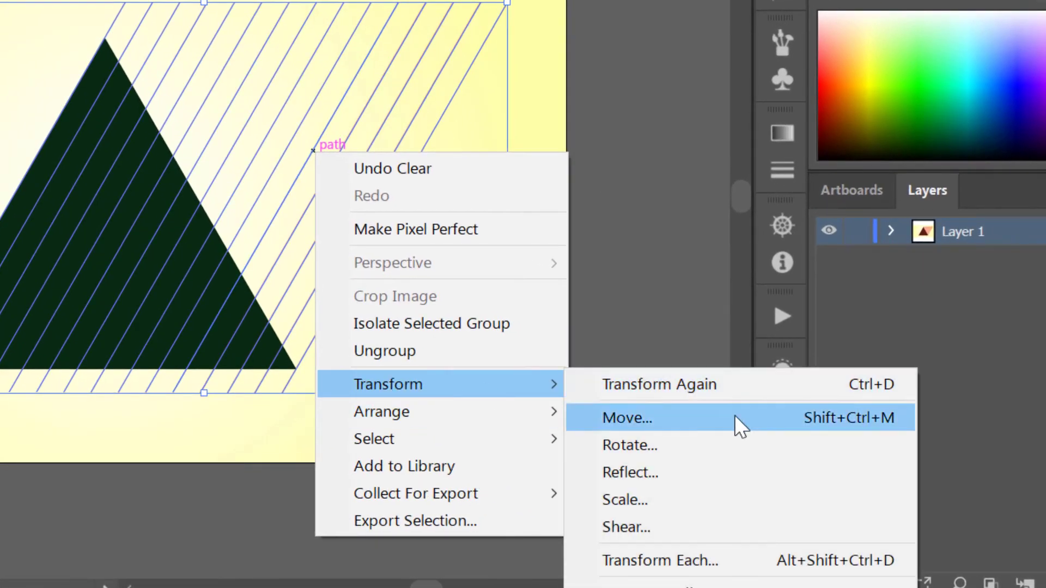
left_click(700, 472)
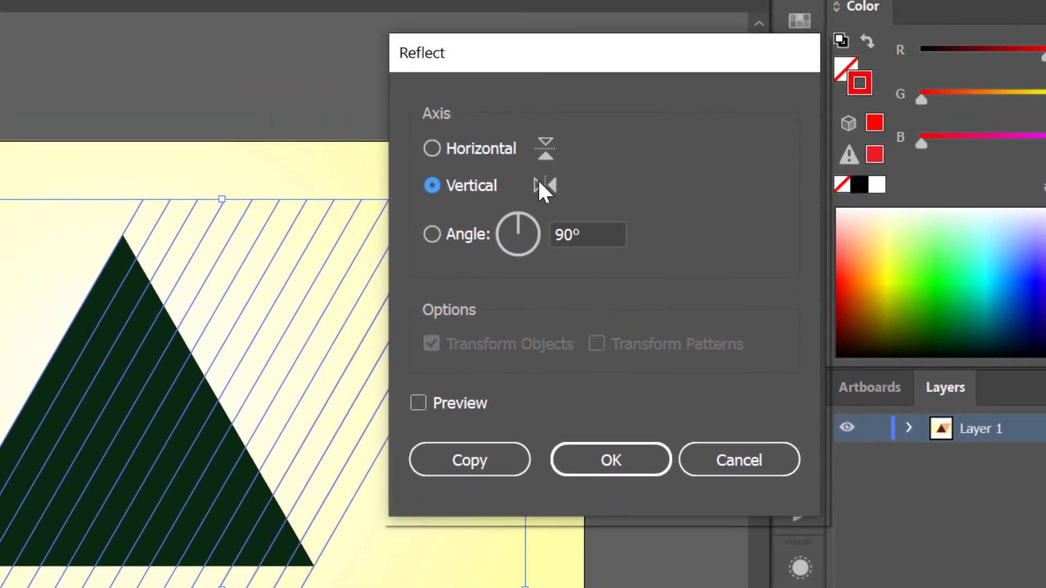
left_click(472, 151)
left_click(471, 187)
left_click(449, 410)
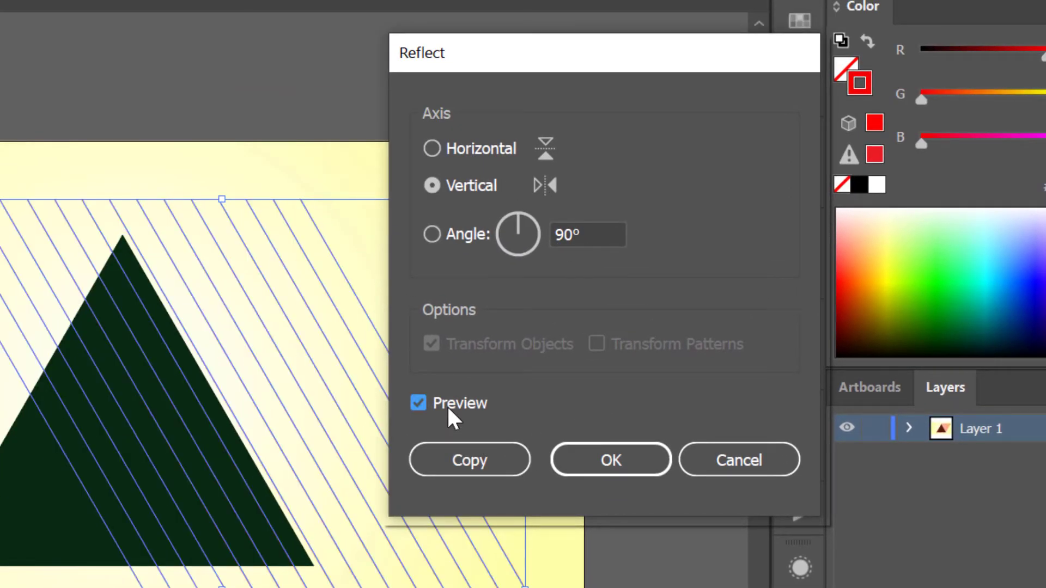
left_click(474, 460)
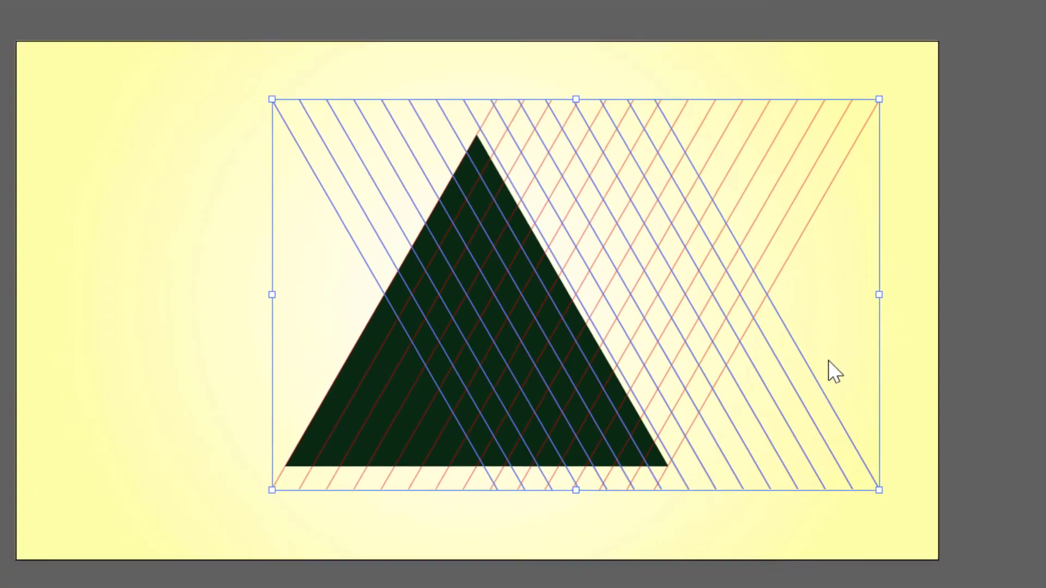
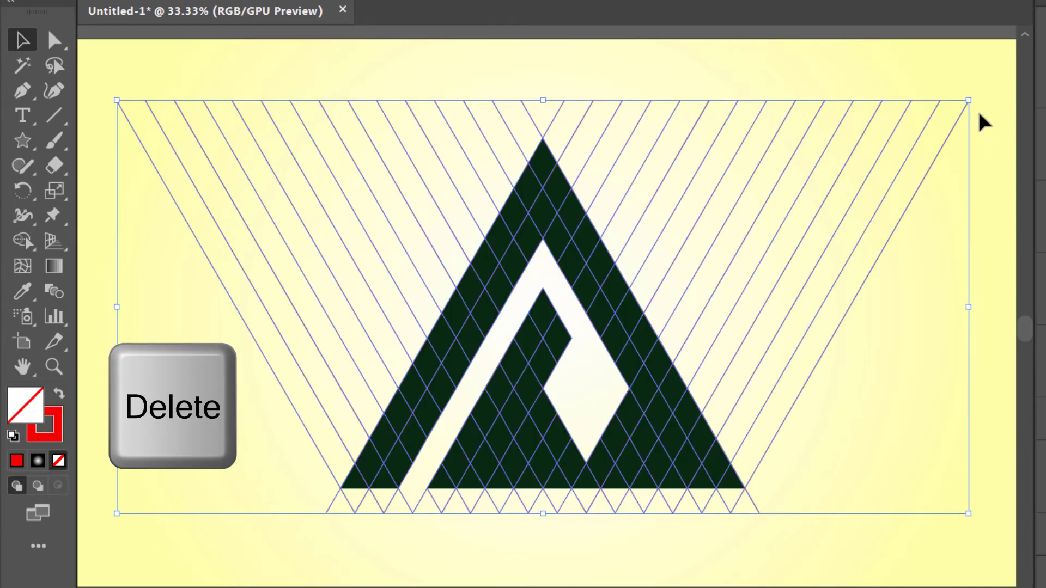
- Delete the crossing guide lines and paste a copy of the whole dark green mark directly behind it
left_click_drag(183, 109, 816, 536)
left_click_drag(221, 119, 835, 579)
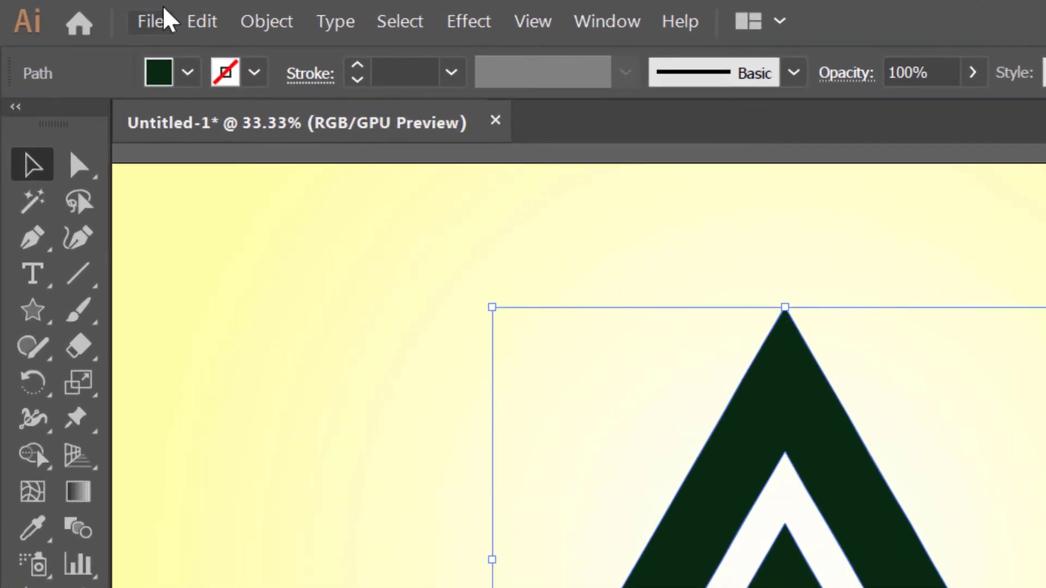
left_click(196, 21)
left_click(278, 152)
left_click(200, 22)
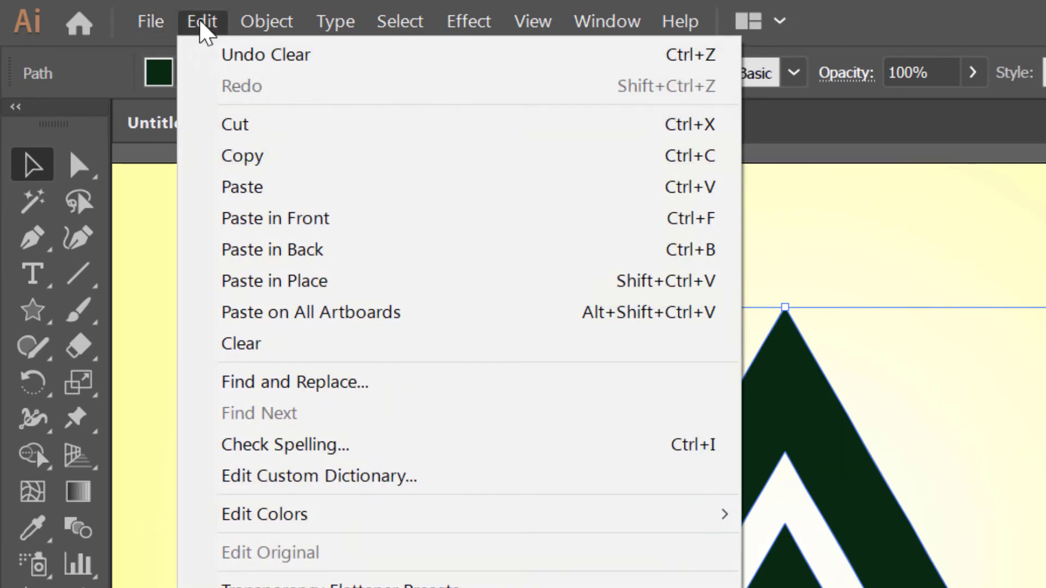
left_click(416, 256)
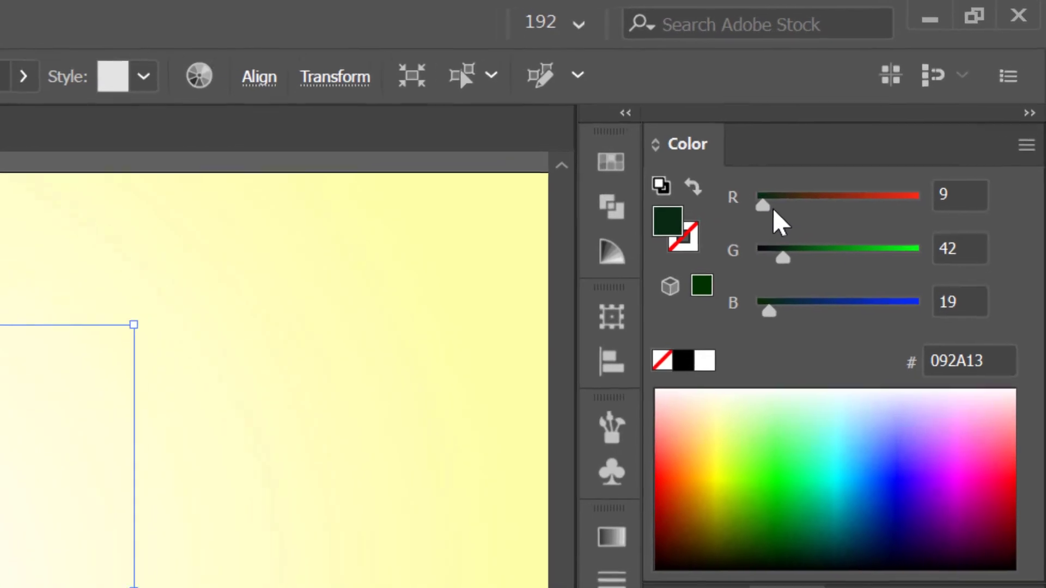
- Recolor the copy behind the mark to gray with R 96, G 95, B 96
left_click_drag(910, 104, 920, 106)
left_click_drag(797, 214, 814, 216)
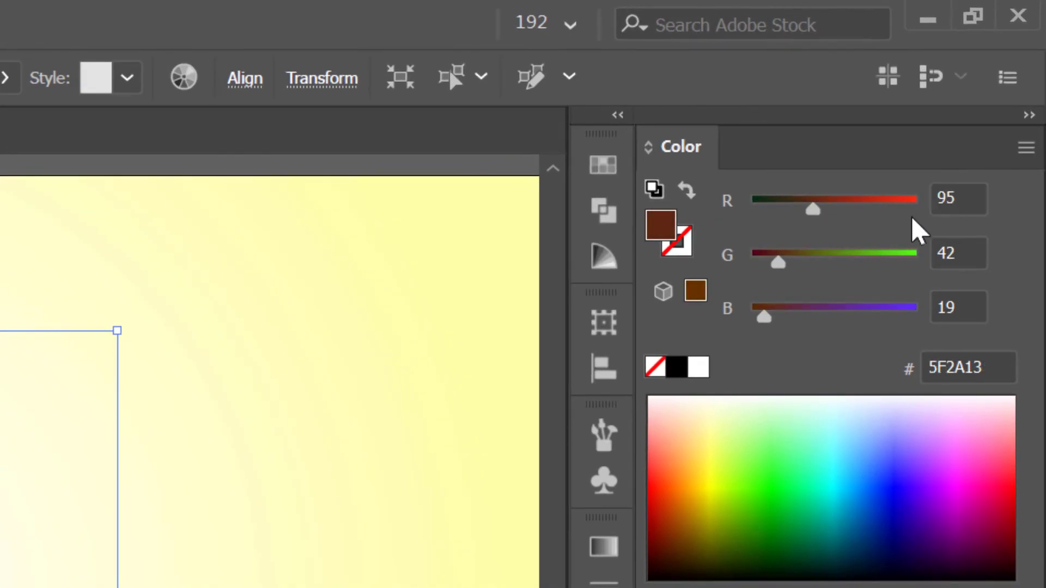
left_click(966, 201)
key("Up")
left_click(965, 251)
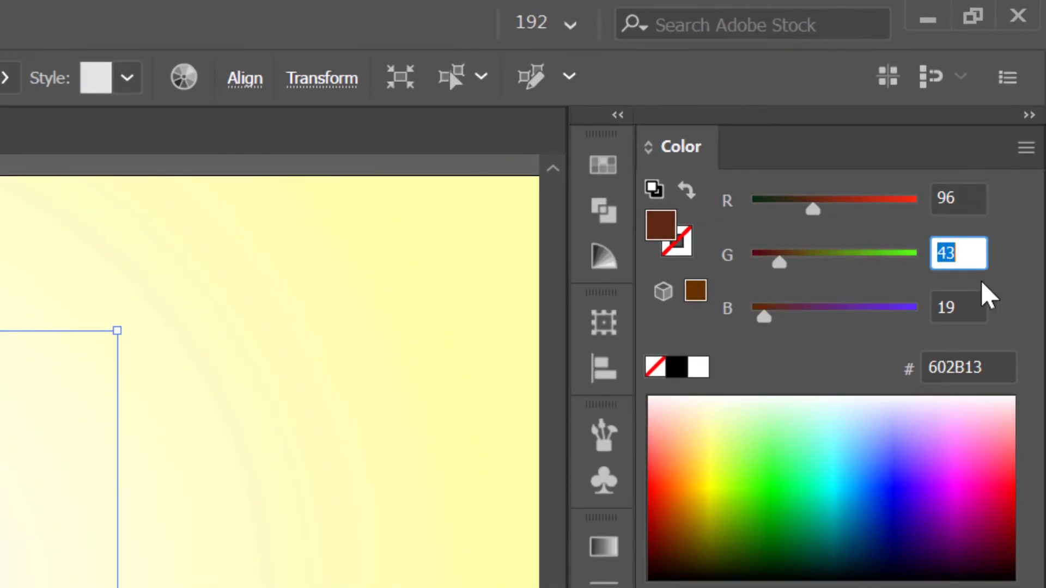
type("95")
key("Return")
left_click(974, 308)
type("88")
key("Return")
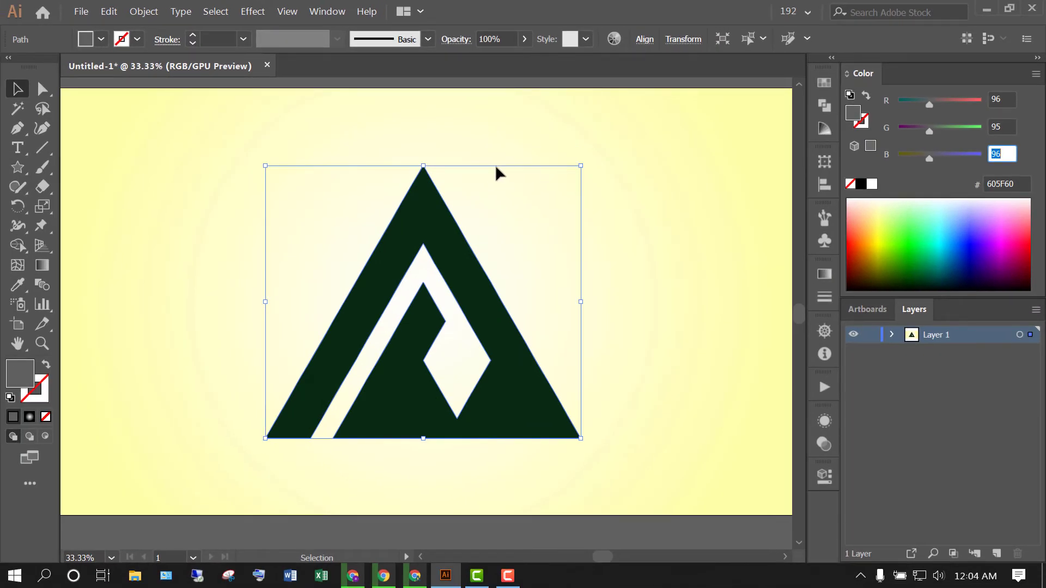
- Select the gray copy beneath the dark green mark and nudge it slightly to the right as a shadow edge
left_click(634, 270)
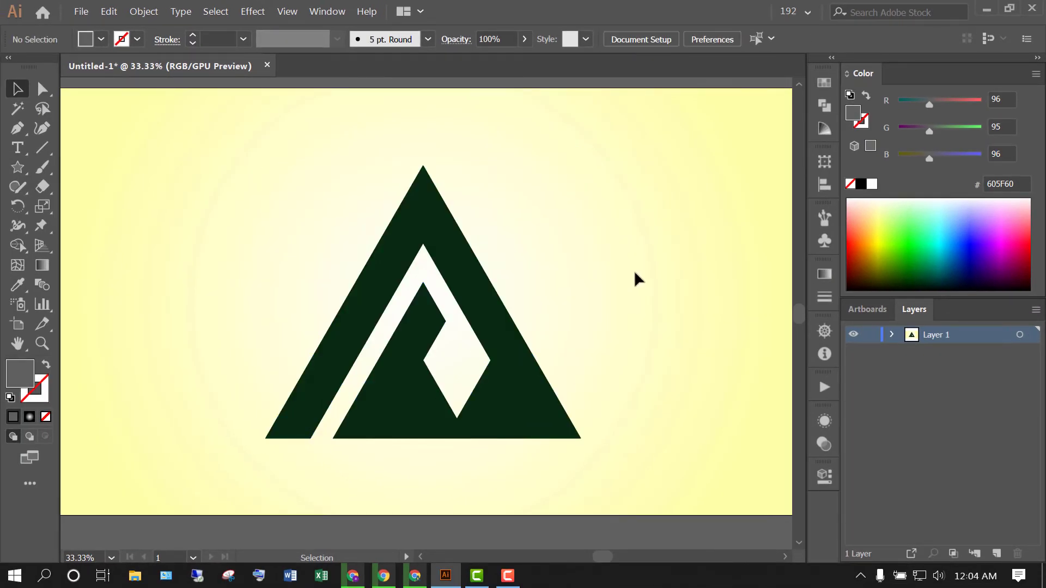
left_click(506, 398)
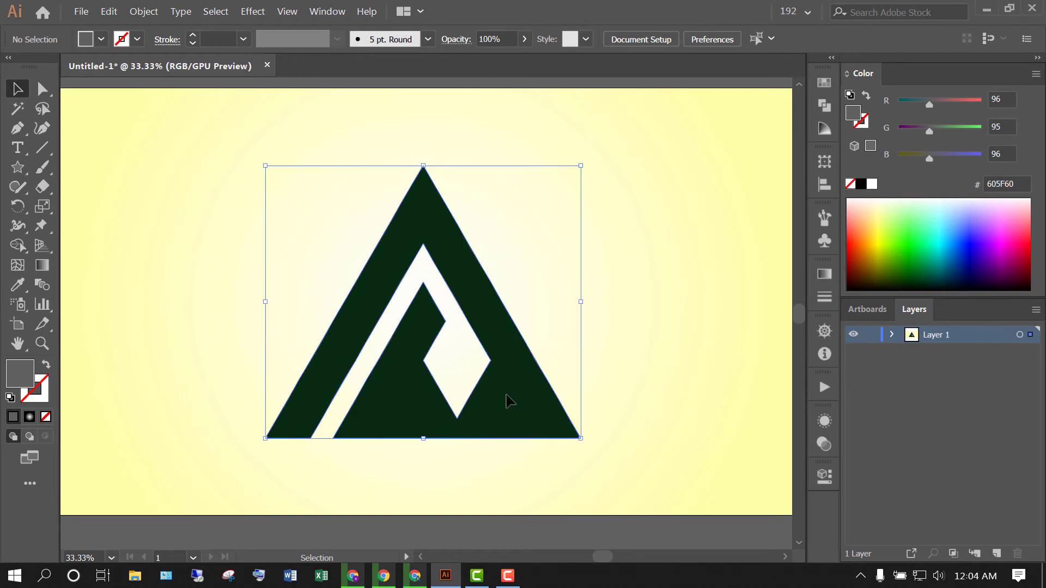
right_click(511, 379)
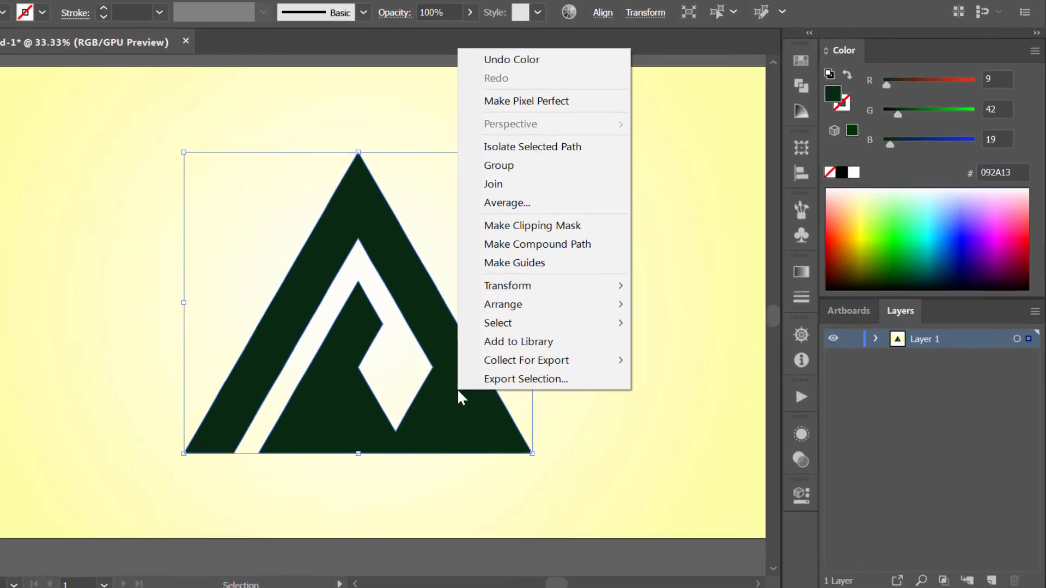
mouse_move(560, 328)
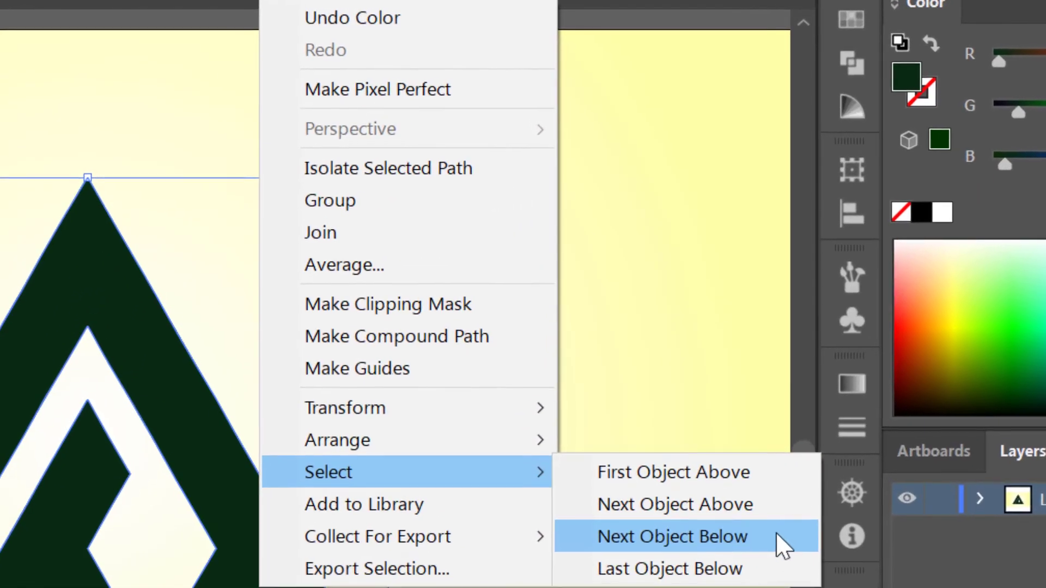
left_click(766, 540)
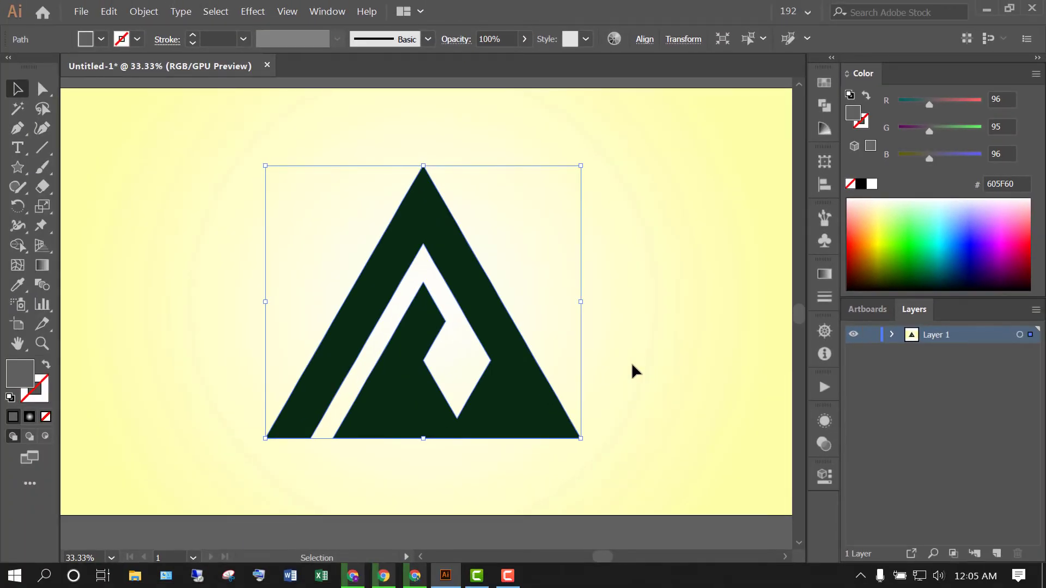
key("Right")
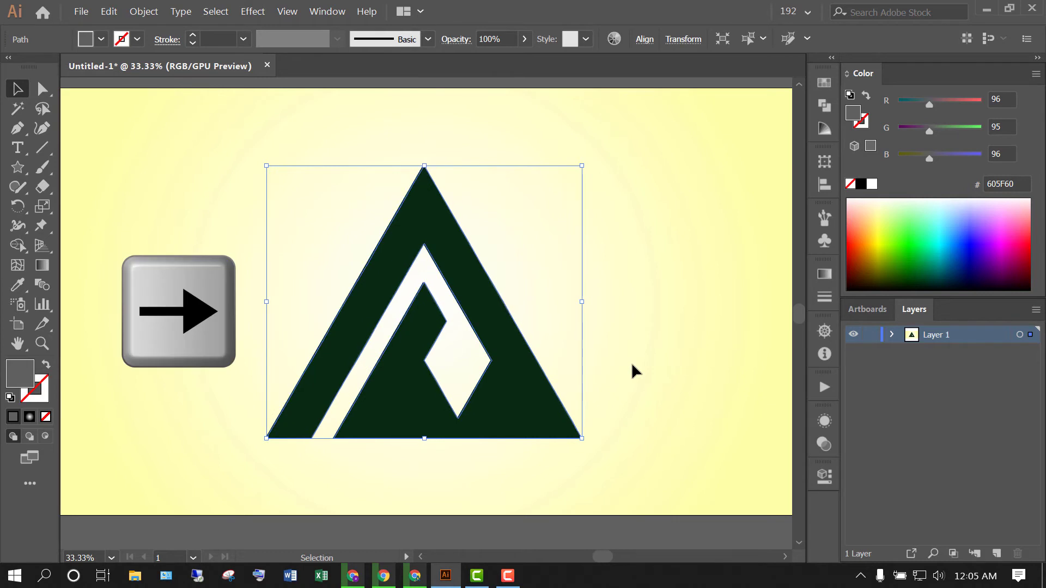
key("Right")
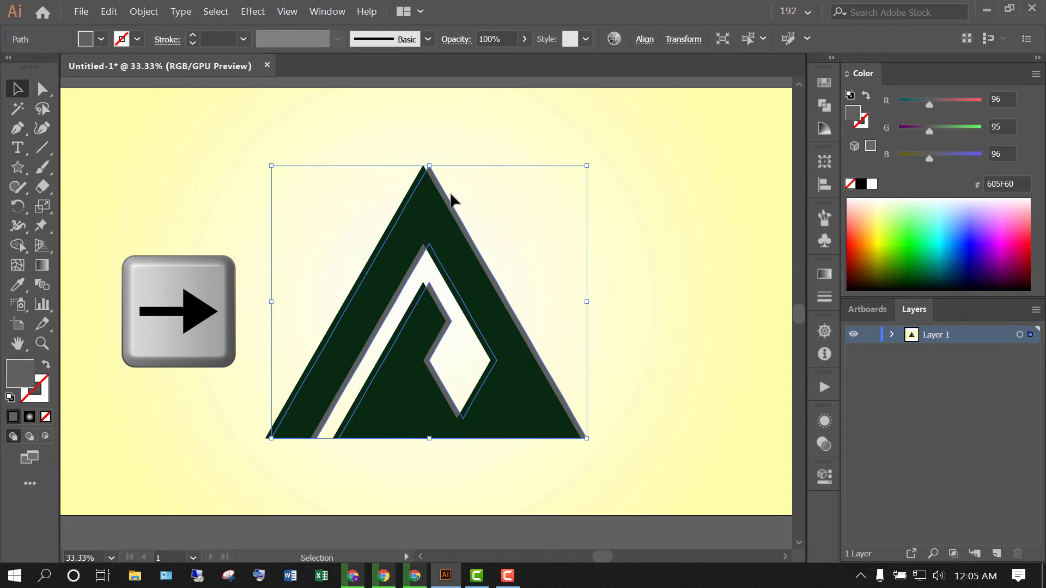
scroll(429, 165, "up", 6)
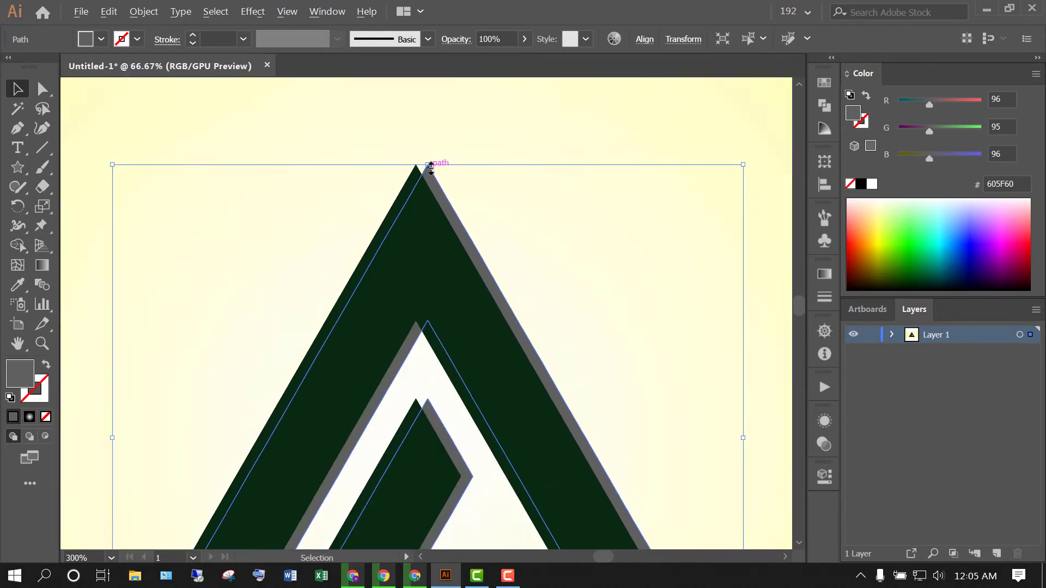
scroll(489, 314, "down", 6)
left_click(550, 490)
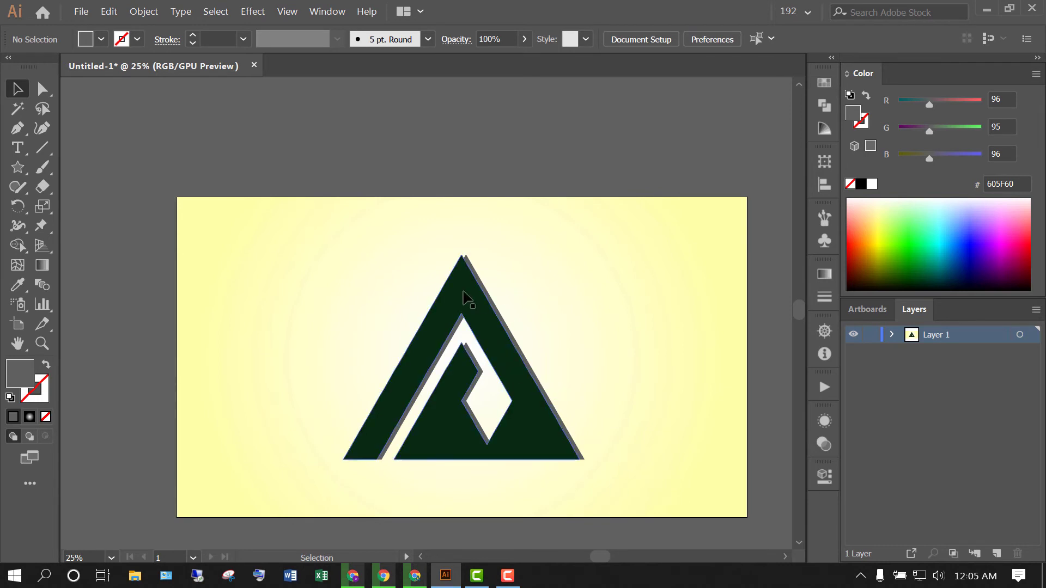
scroll(471, 254, "up", 1)
scroll(469, 256, "up", 4)
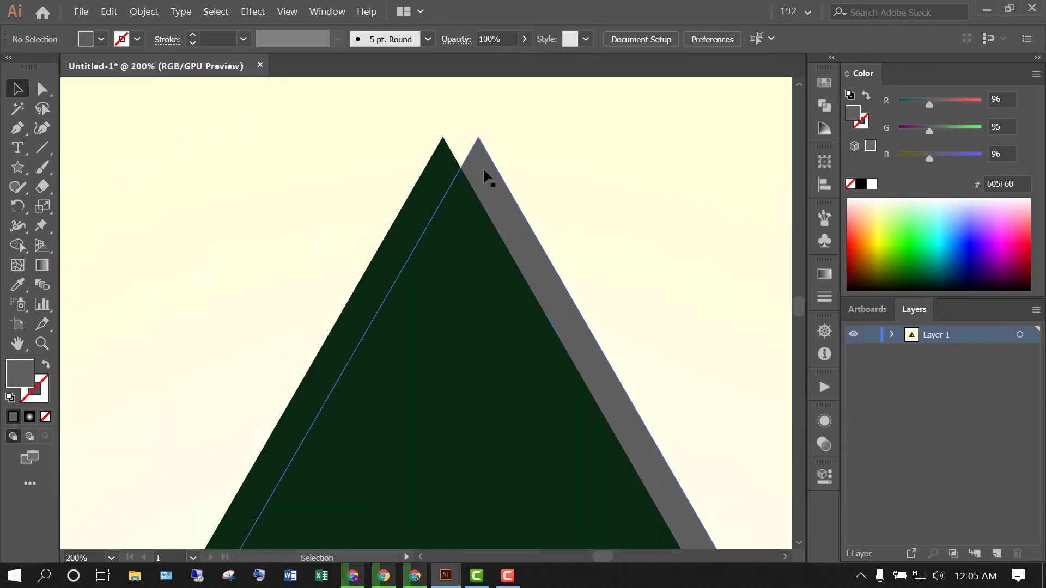
- Draw a gray filler triangle about 15 px wide with the Pen tool, bridging the outer peaks of the green and gray marks
scroll(486, 197, "up", 1)
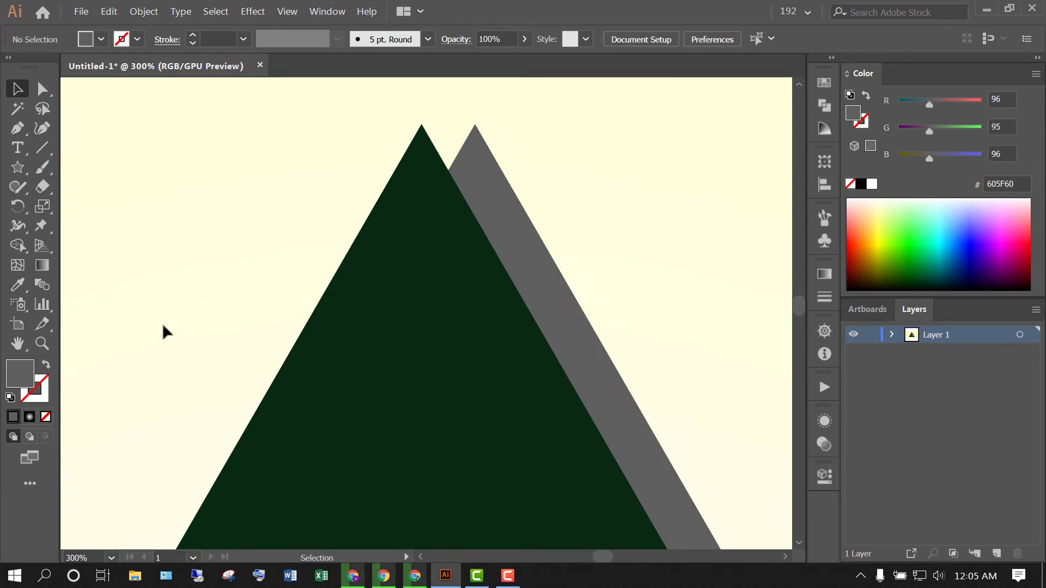
left_click(17, 128)
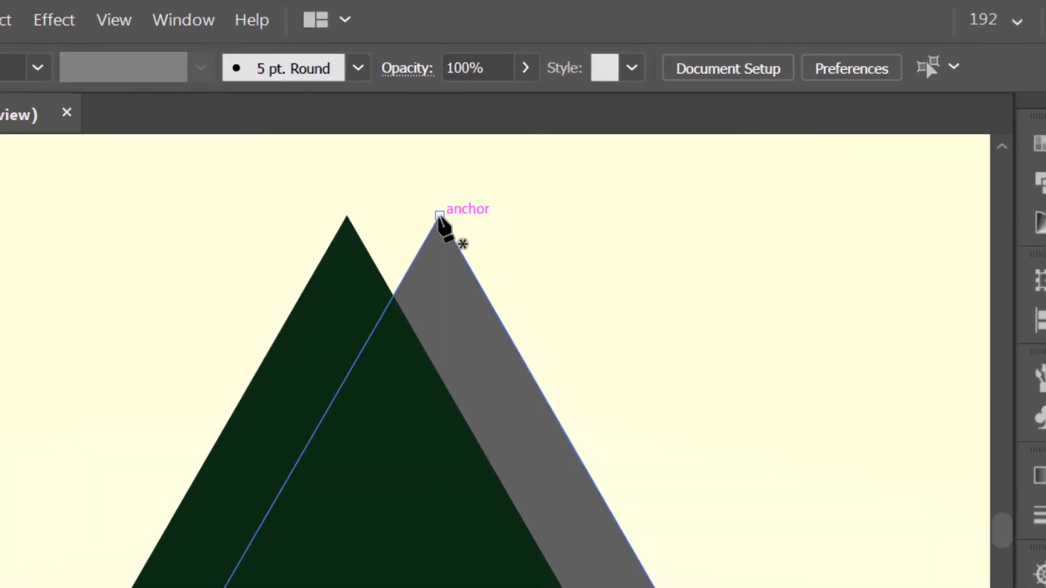
left_click(440, 217)
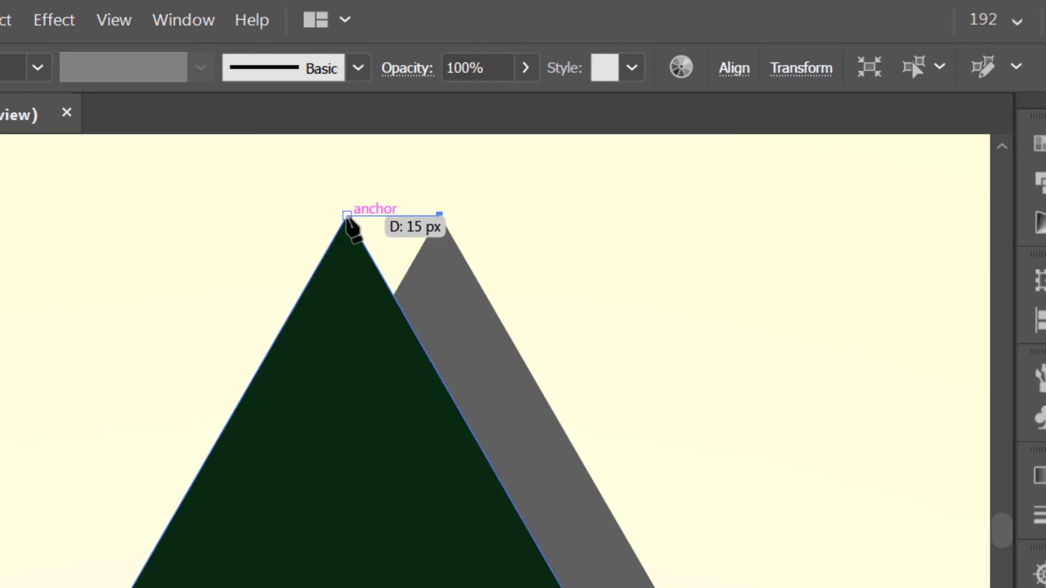
left_click(346, 216)
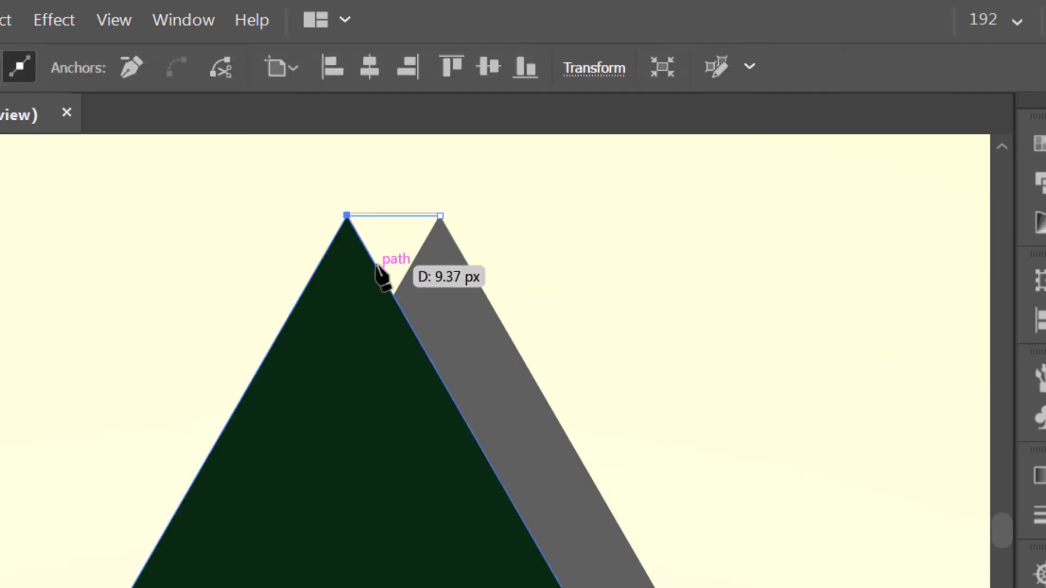
left_click(392, 296)
left_click(440, 217)
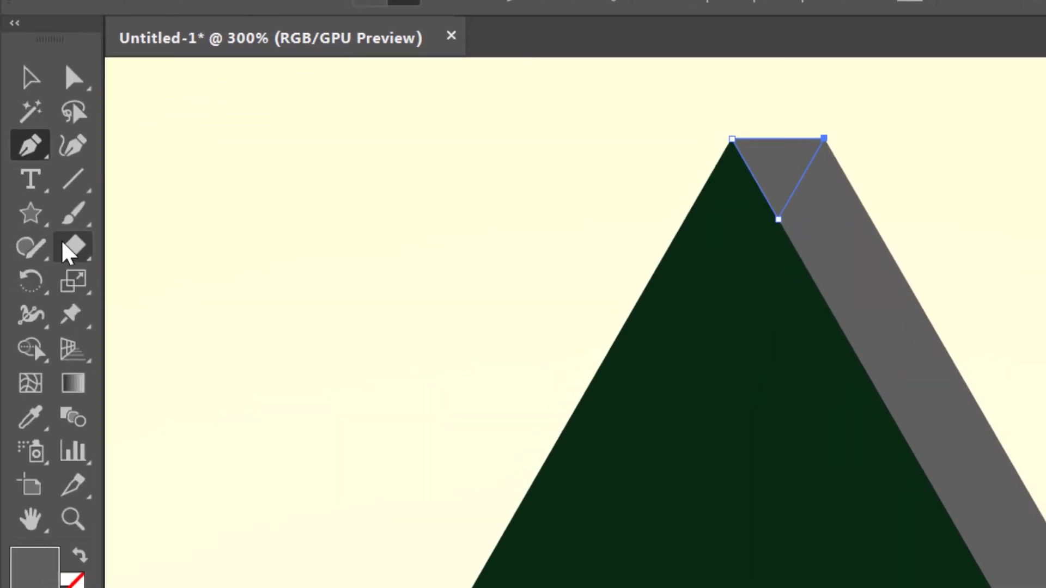
- Select the outer filler triangle with the gray copy and merge them into one shape with the Shape Builder
left_click(34, 349)
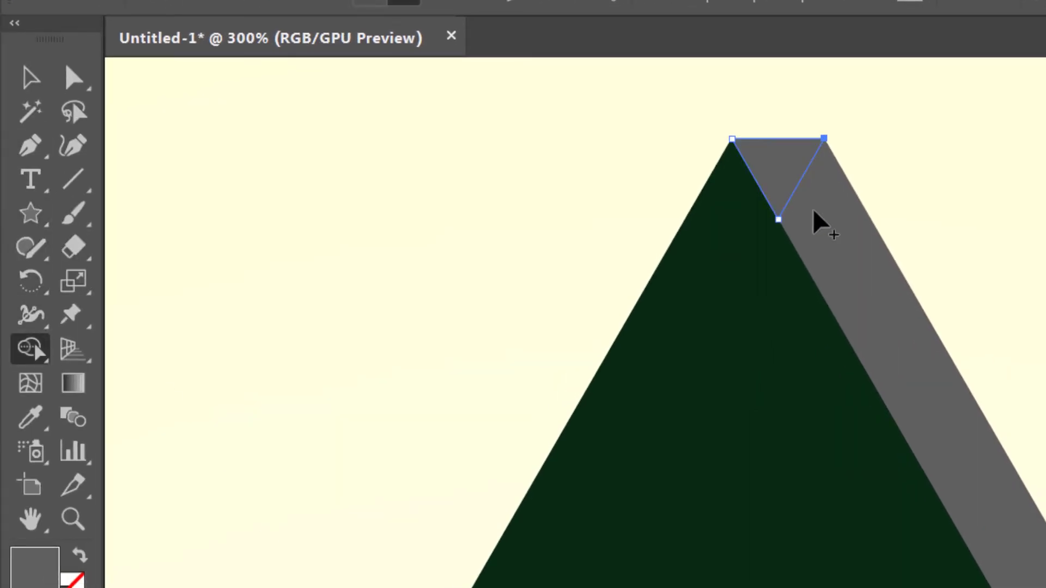
left_click(32, 80)
left_click_drag(869, 115, 786, 175)
left_click_drag(910, 108, 839, 151)
mouse_move(875, 109)
left_mouse_down()
mouse_move(796, 191)
mouse_move(809, 206)
mouse_move(804, 197)
left_mouse_up()
left_click(18, 345)
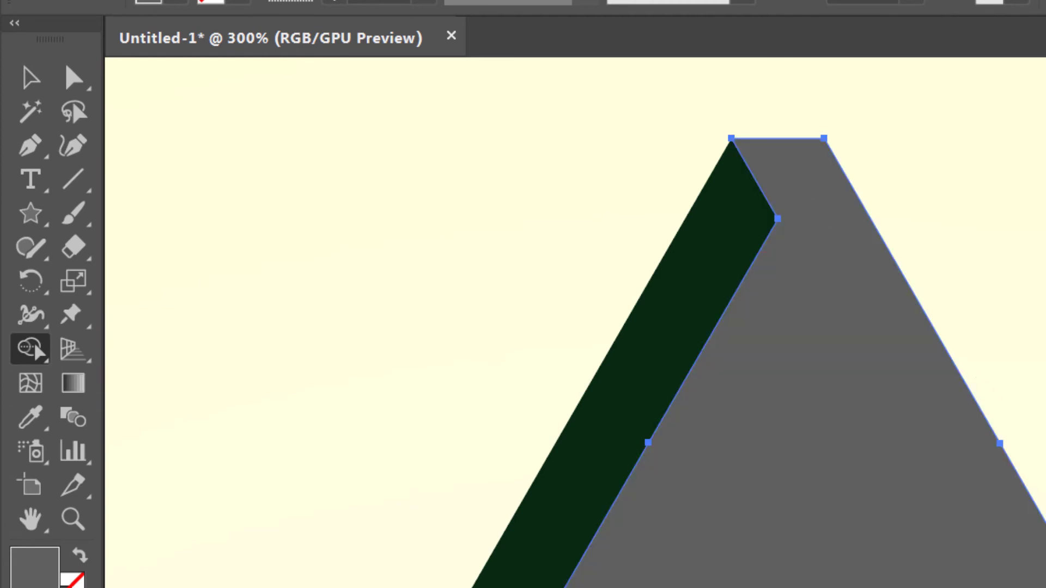
left_click(31, 77)
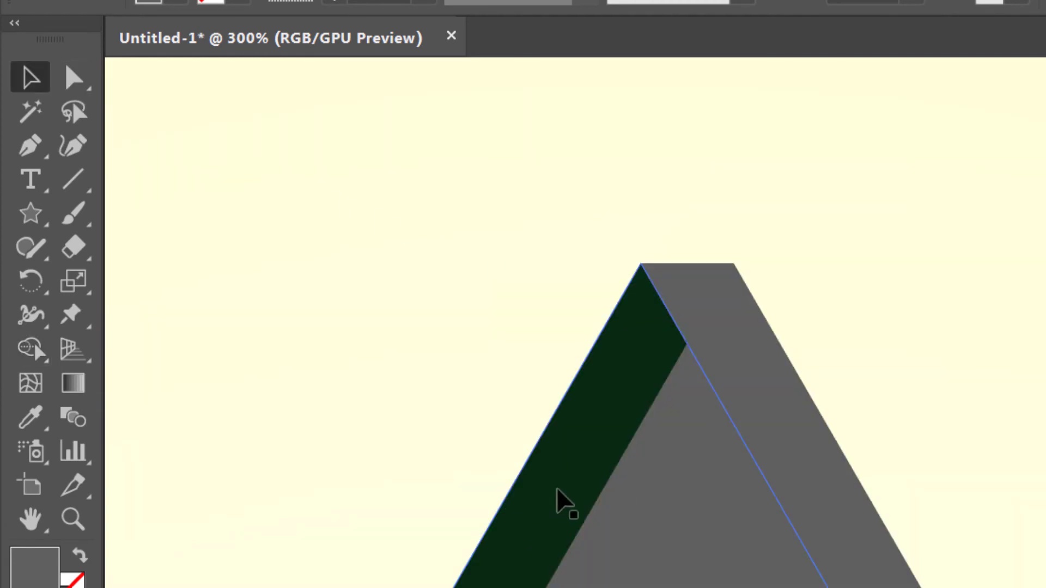
- Bring the dark green mark in front of the merged gray depth shape at the outer peak
scroll(621, 472, "down", 4)
scroll(621, 471, "down", 12)
left_click_drag(436, 192, 555, 256)
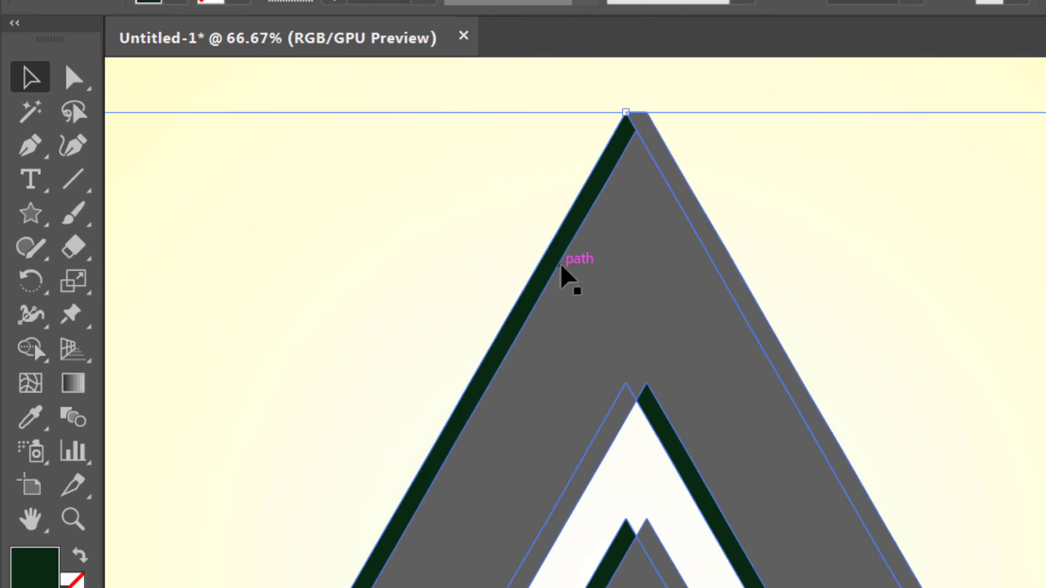
right_click(563, 262)
mouse_move(636, 587)
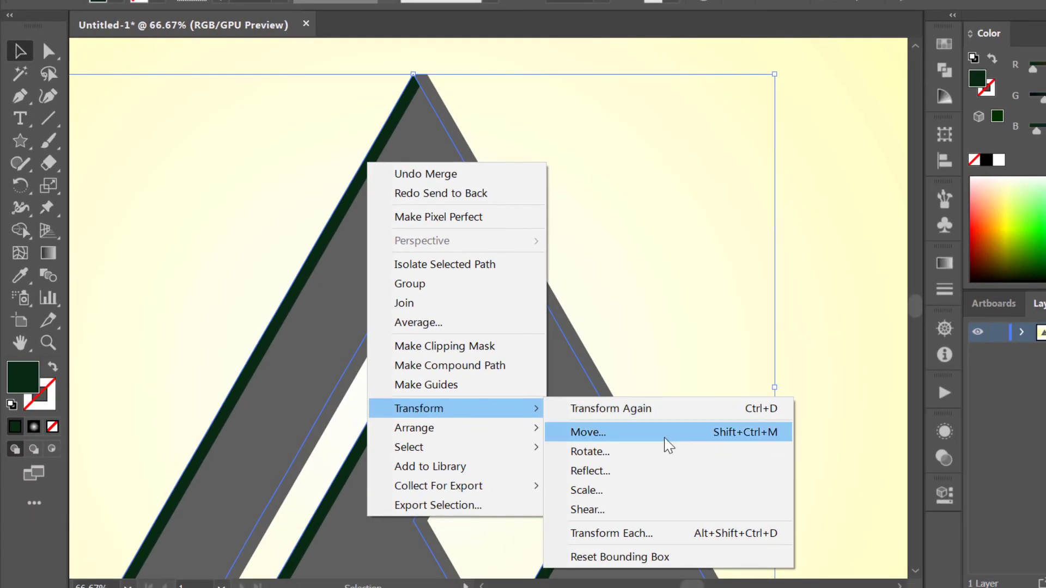
mouse_move(462, 431)
left_click(656, 429)
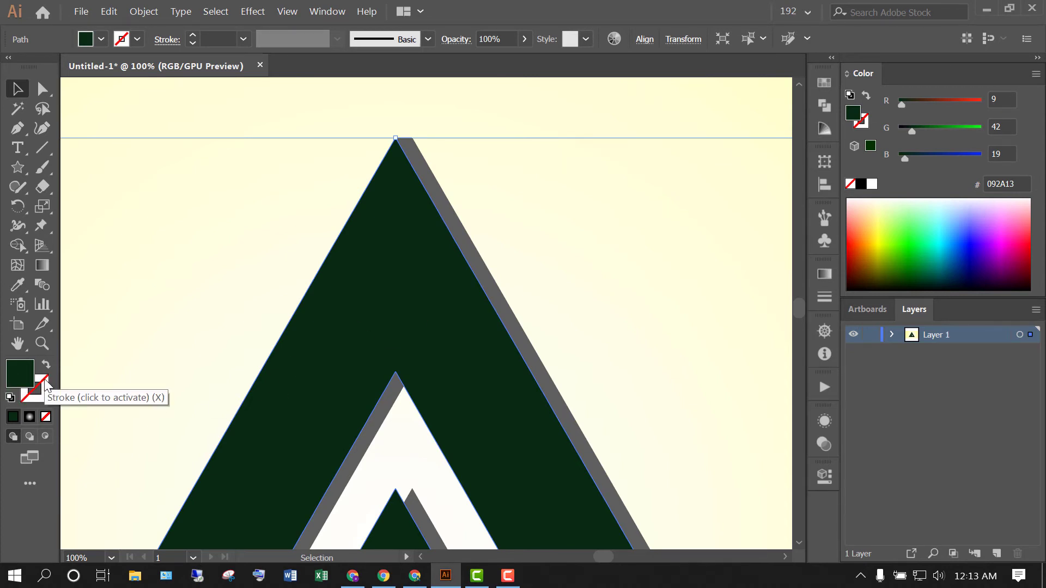
- Draw a closed gray triangle with the Pen tool between the green and gray tips of the inner peak
left_click(430, 180)
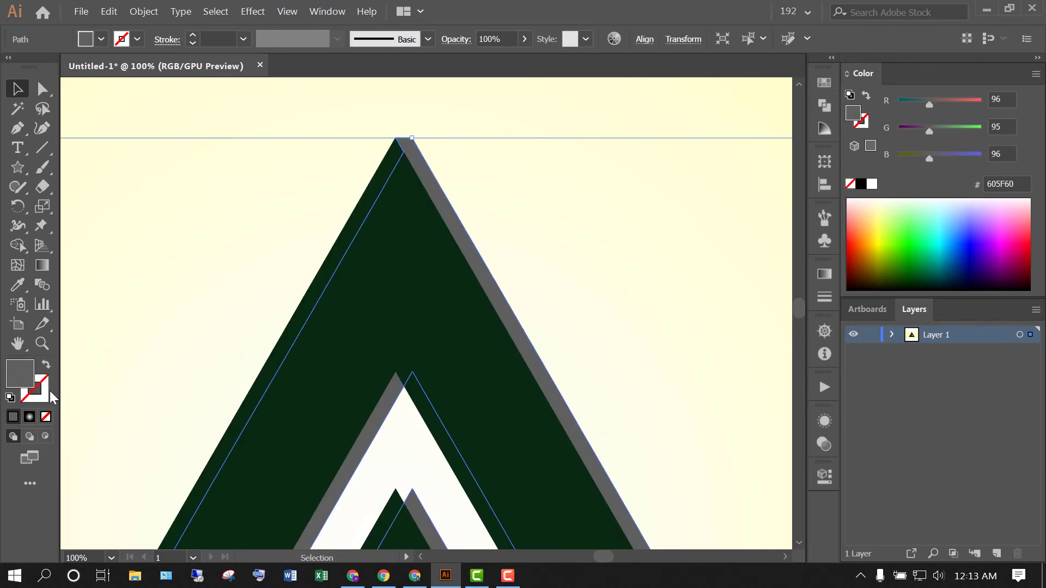
scroll(411, 417, "up", 4)
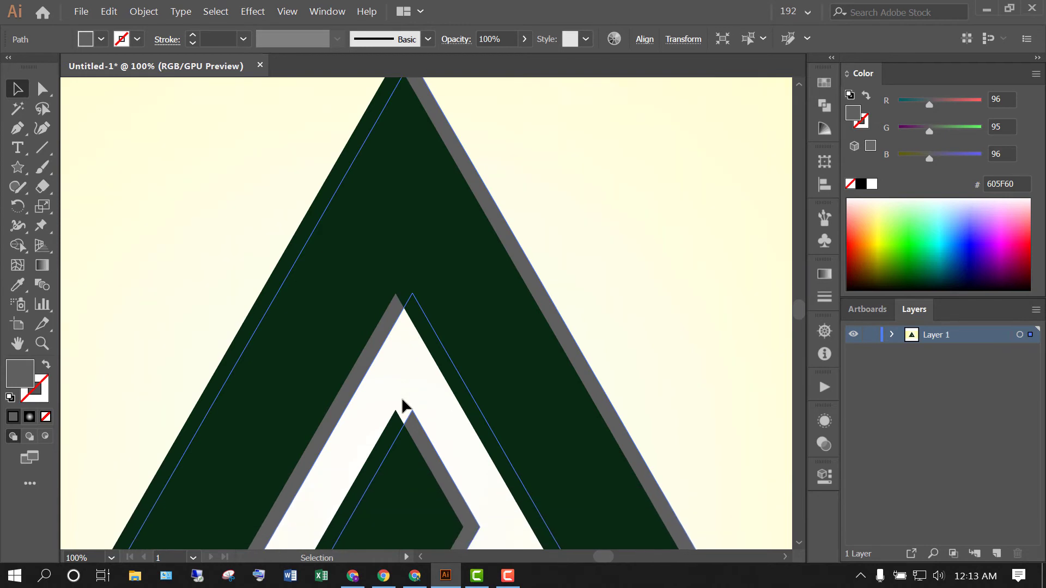
scroll(405, 367, "up", 4)
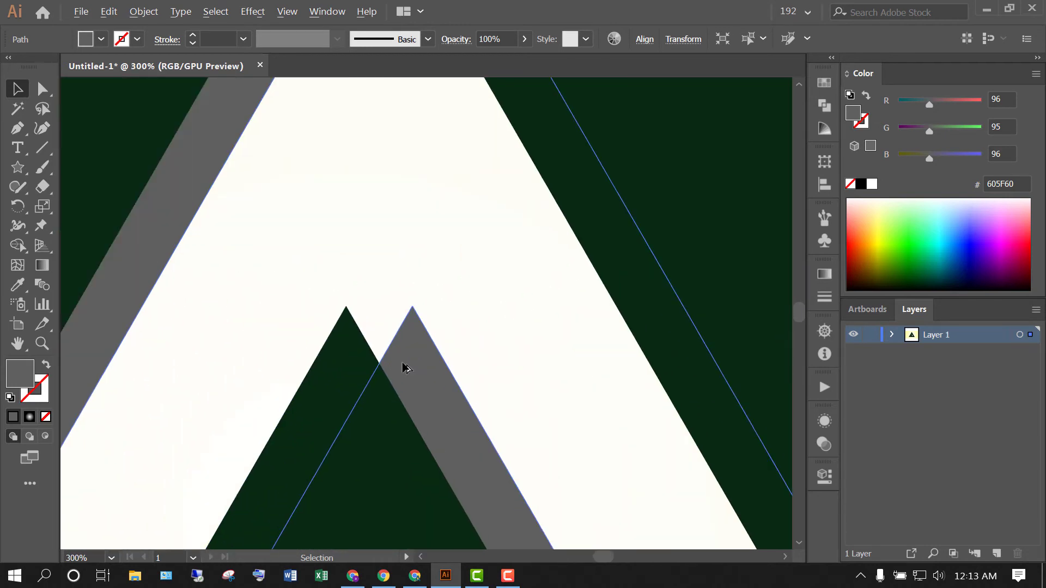
left_click(18, 128)
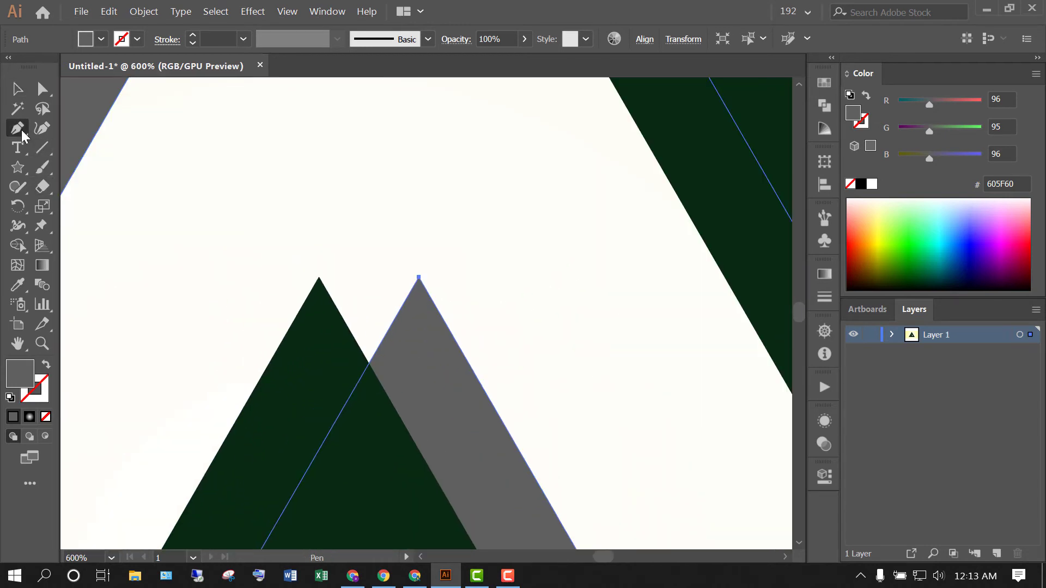
left_click(318, 278)
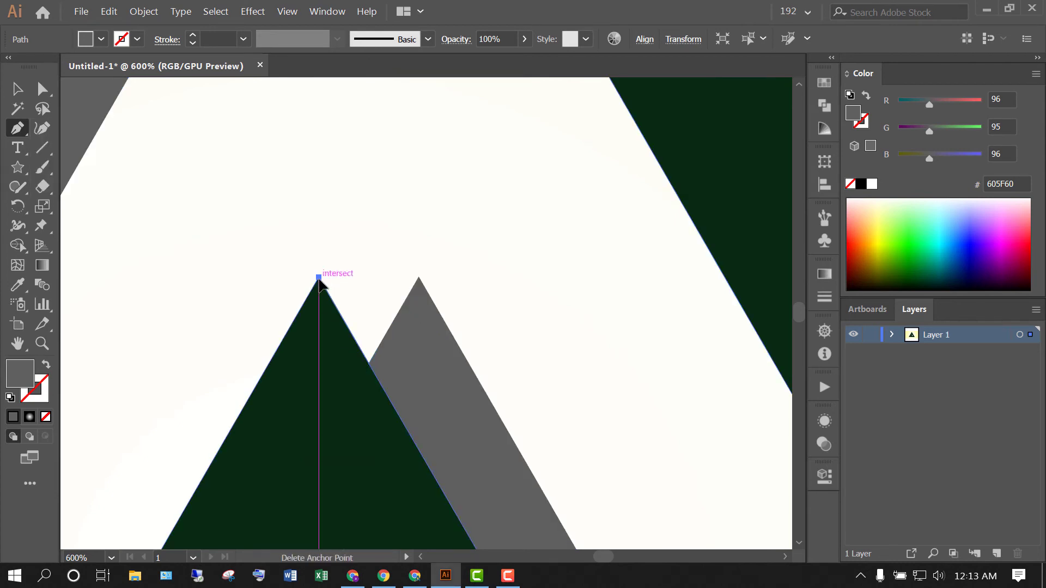
left_click(369, 362)
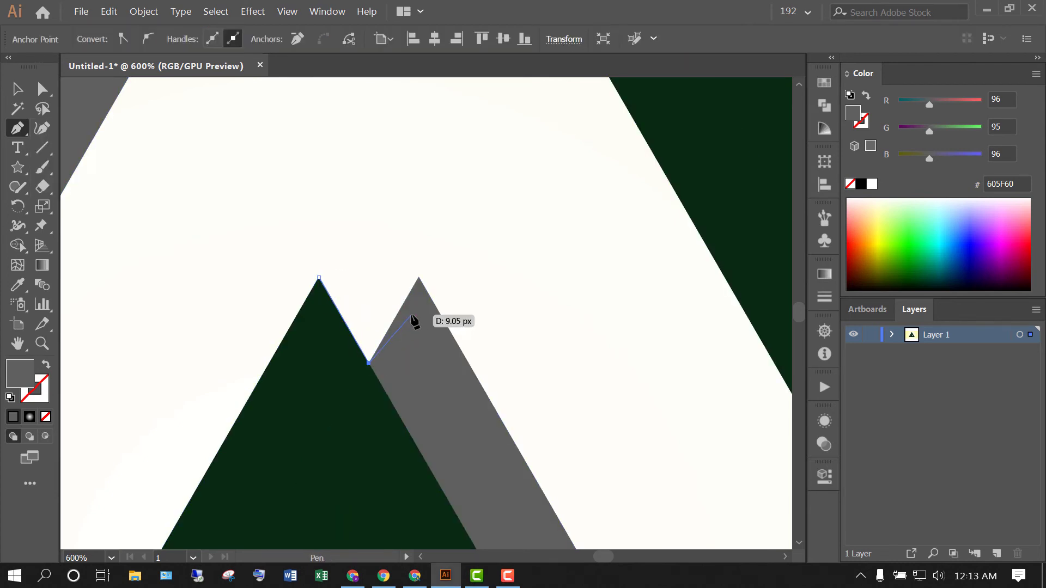
left_click(419, 278)
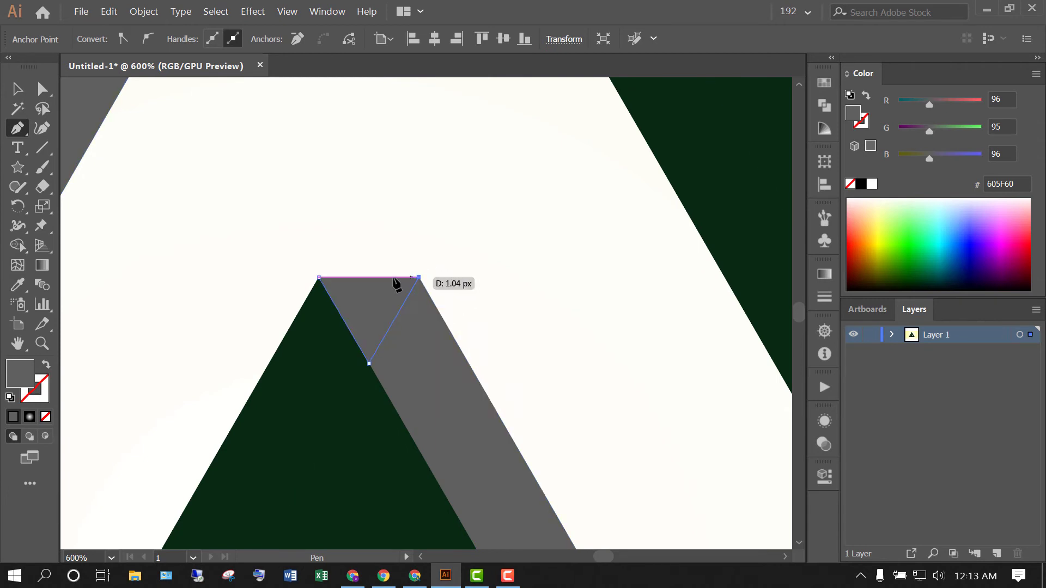
left_click(319, 278)
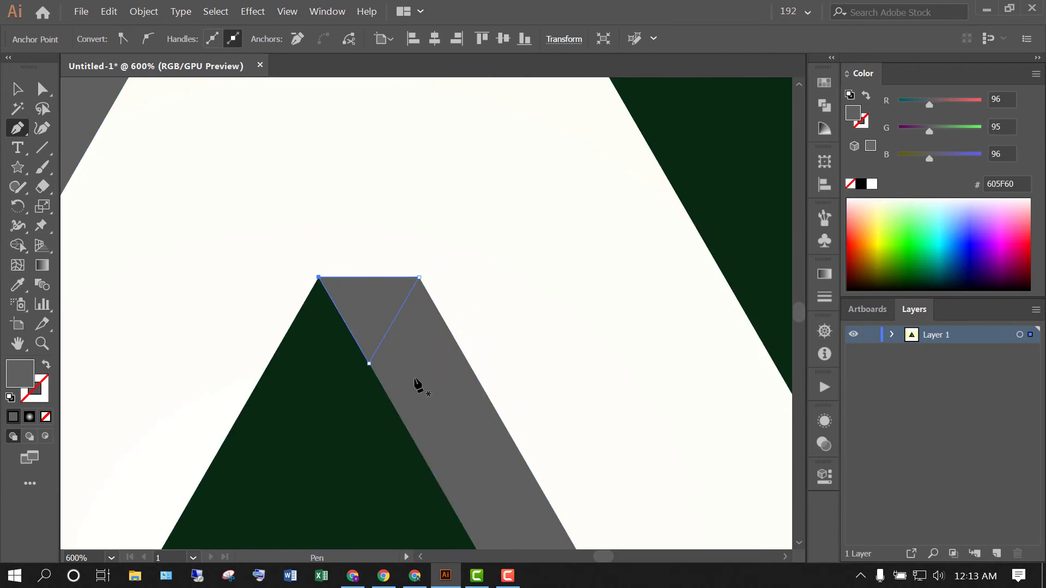
- Merge the inner peak's filler triangle with the gray depth shape using the Shape Builder
left_click(17, 88)
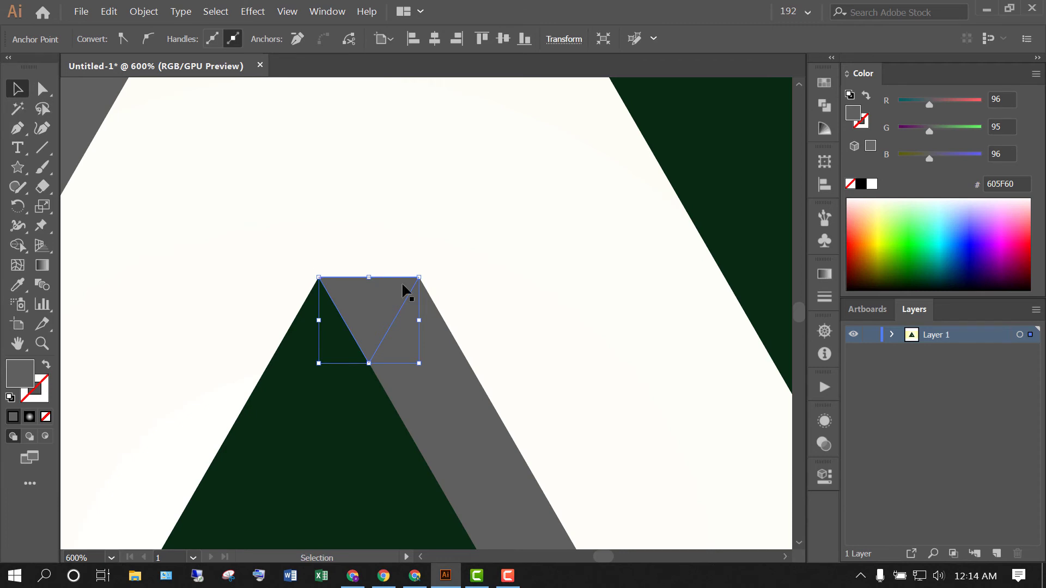
key("ctrl+a")
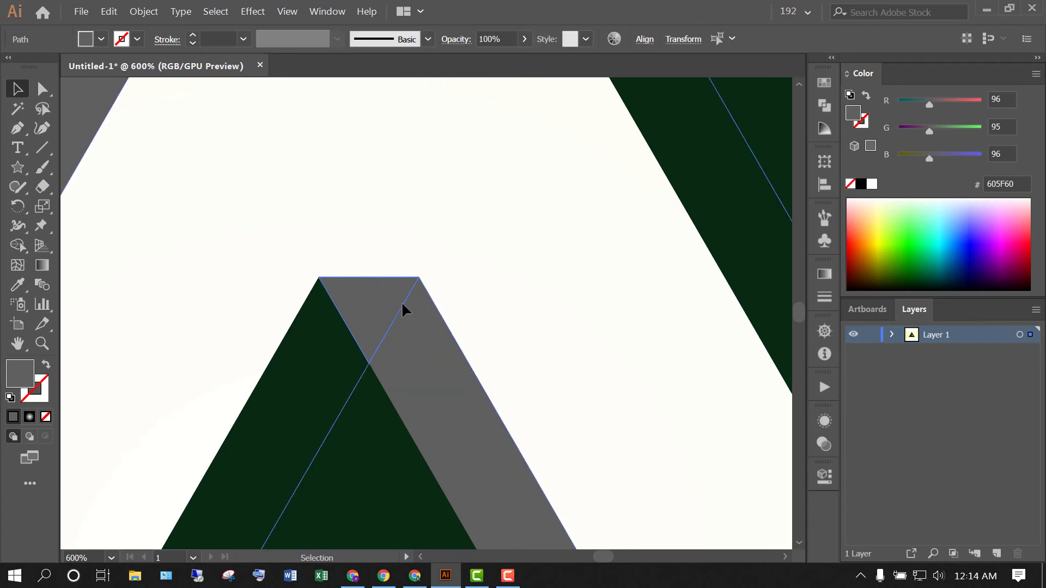
left_click(17, 247)
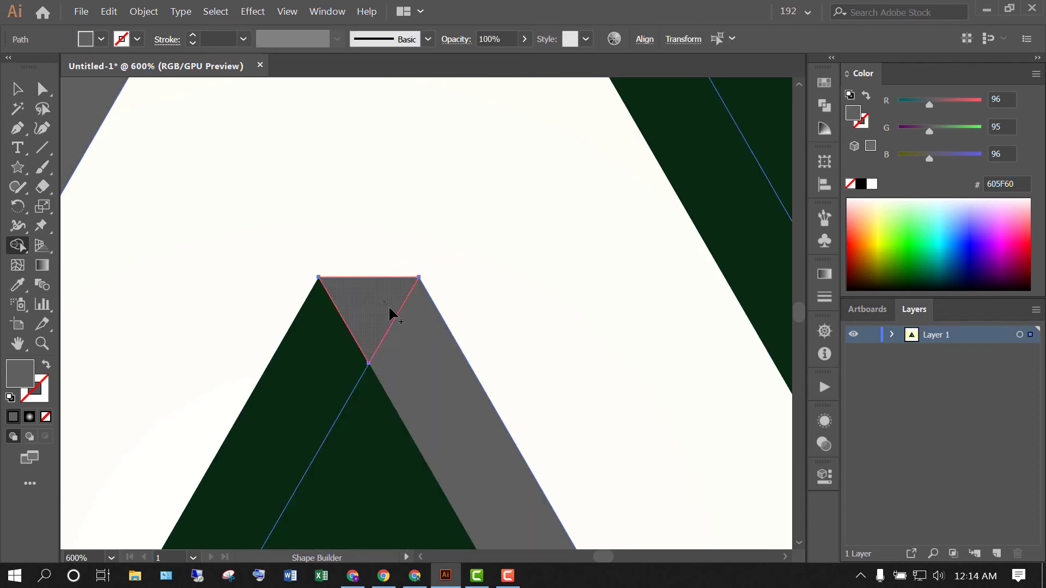
left_click_drag(383, 301, 411, 336)
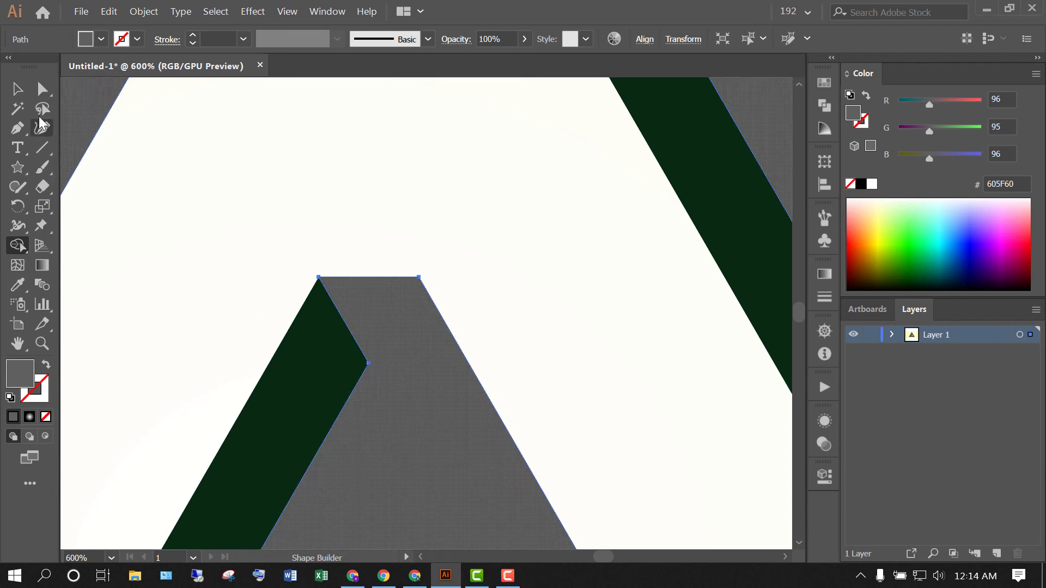
left_click(21, 93)
- Bring the dark green mark to the front of the gray shape again and deselect everything
scroll(537, 301, "down", 3)
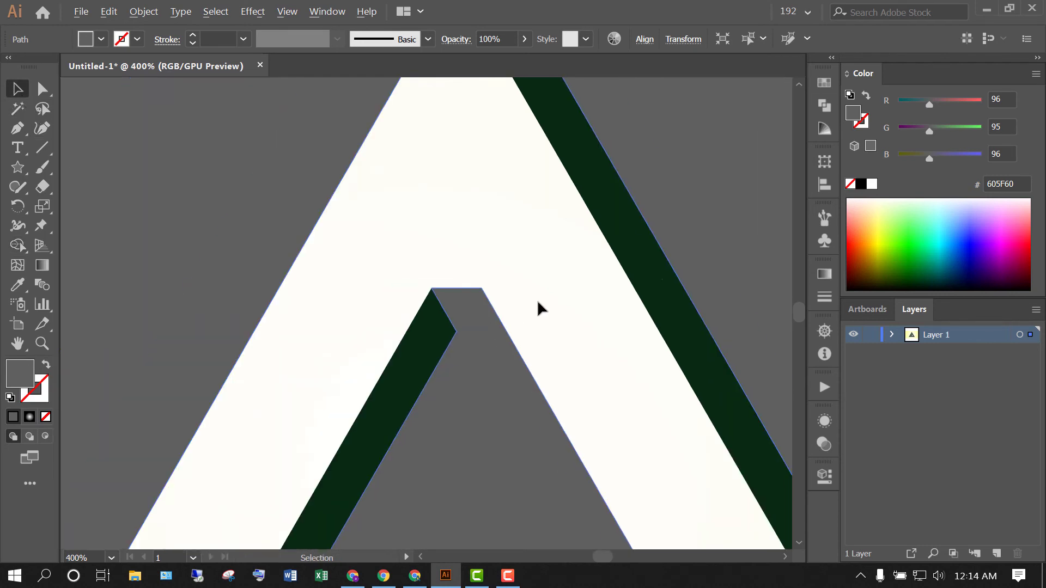
scroll(537, 301, "down", 3)
scroll(538, 303, "down", 1)
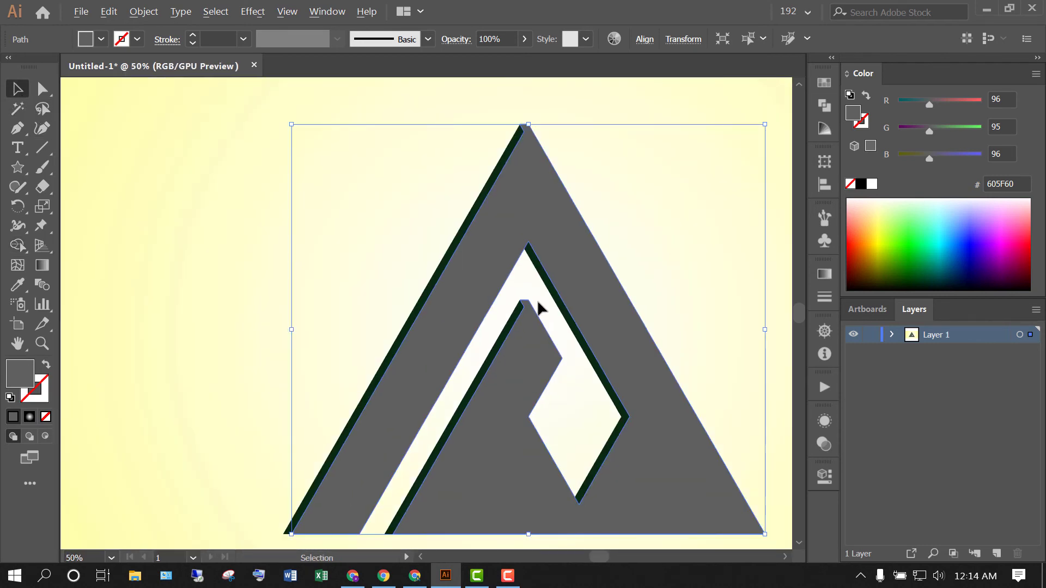
left_click(202, 329)
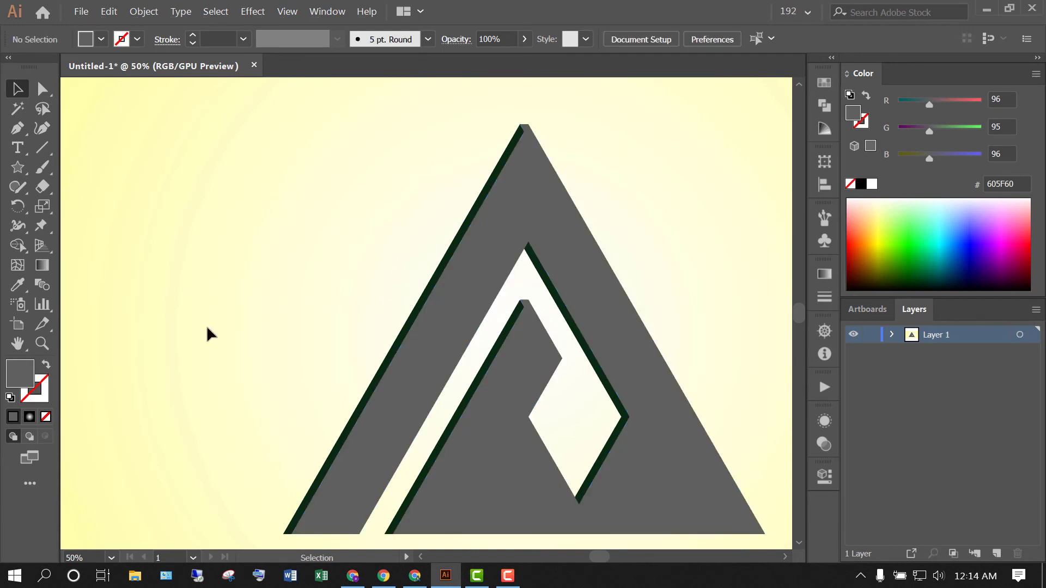
left_click_drag(420, 305, 417, 307)
right_click(417, 311)
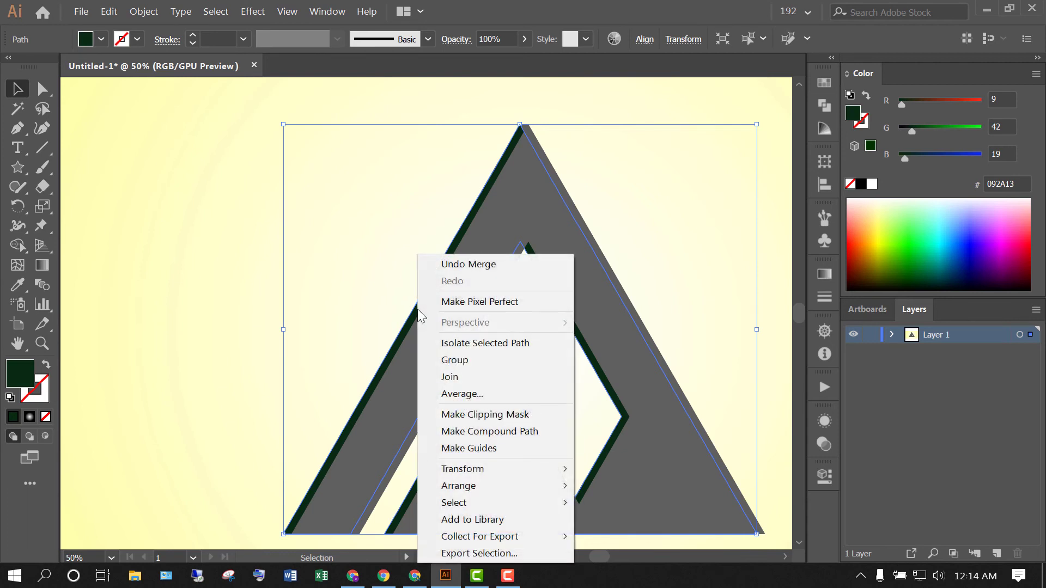
mouse_move(481, 488)
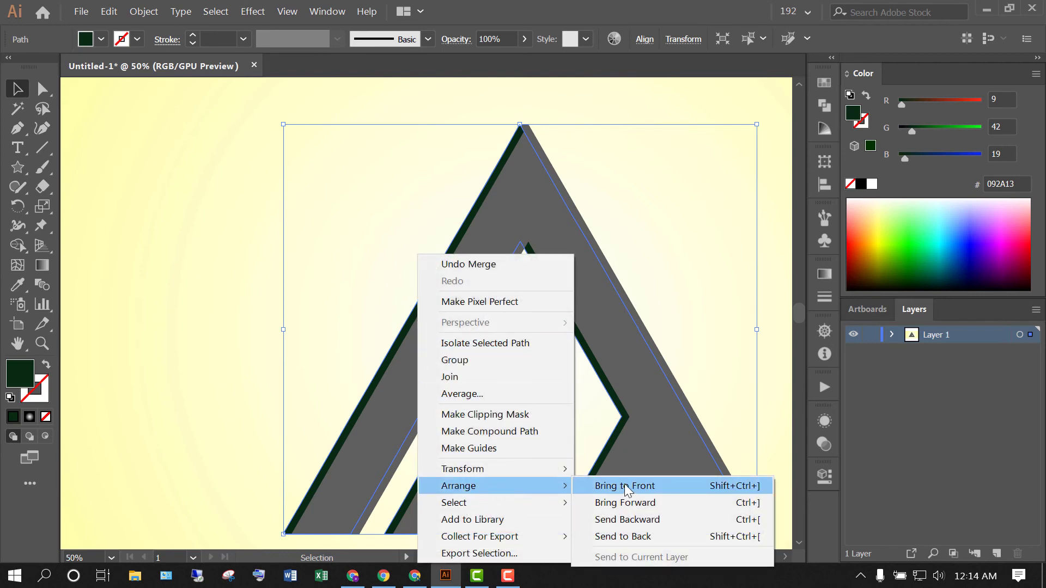
left_click(624, 484)
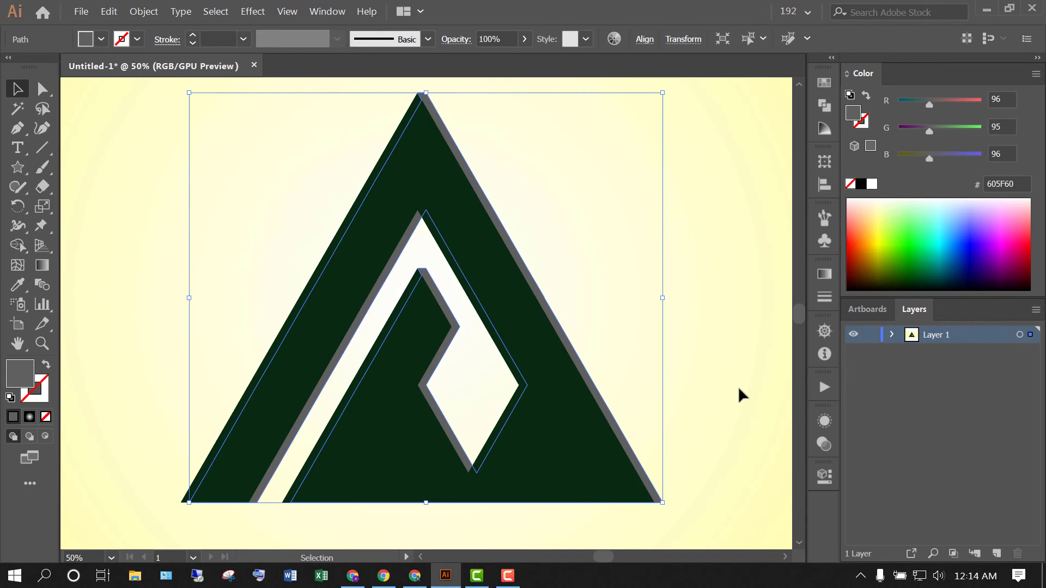
left_click(737, 387)
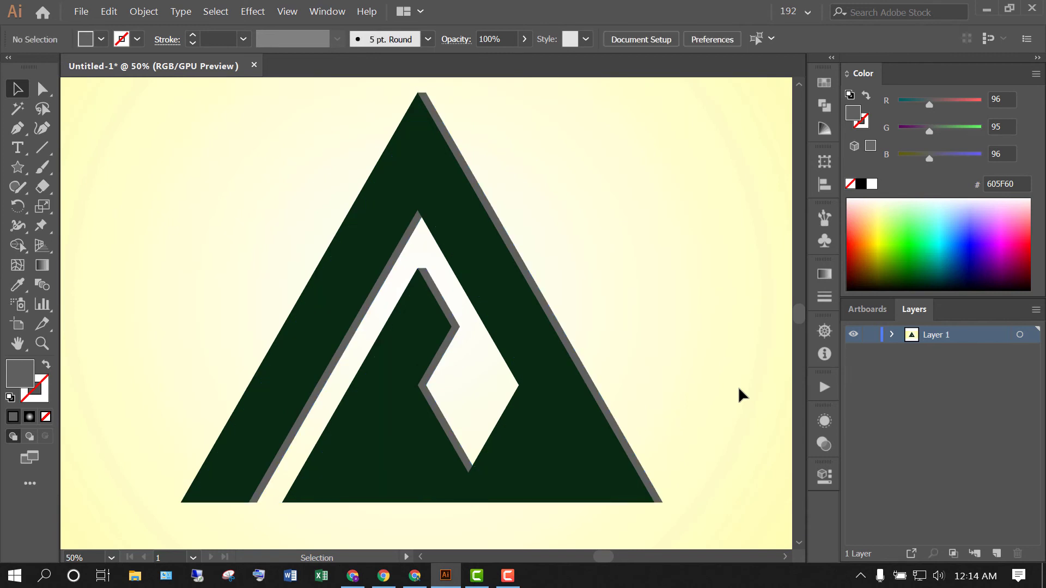
- Recolor the dark green mark to dark navy blue and shrink the grouped logo proportionally around its center on the artboard
scroll(672, 361, "down", 1)
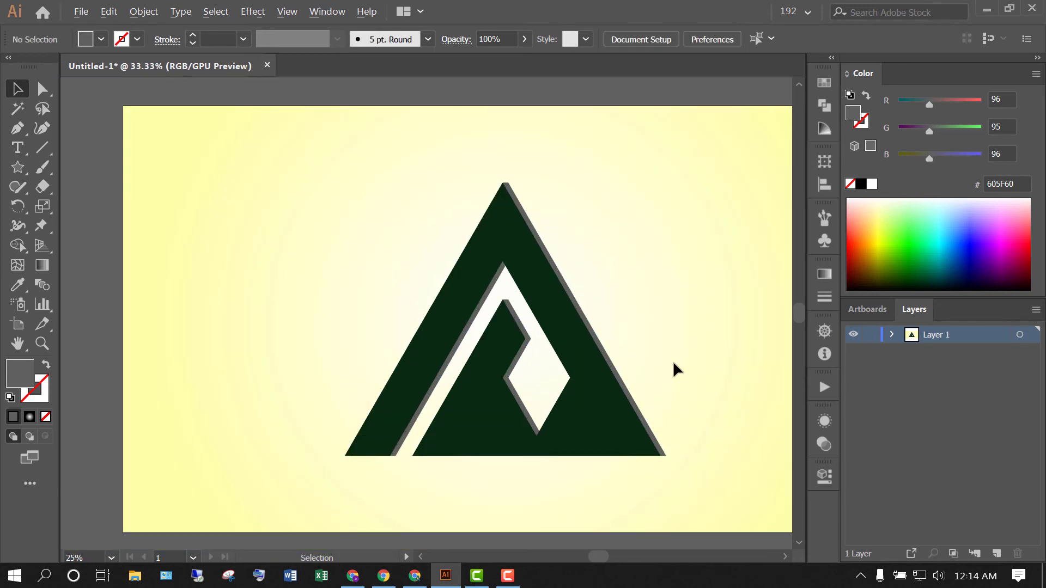
key("space")
left_click_drag(622, 315, 556, 308)
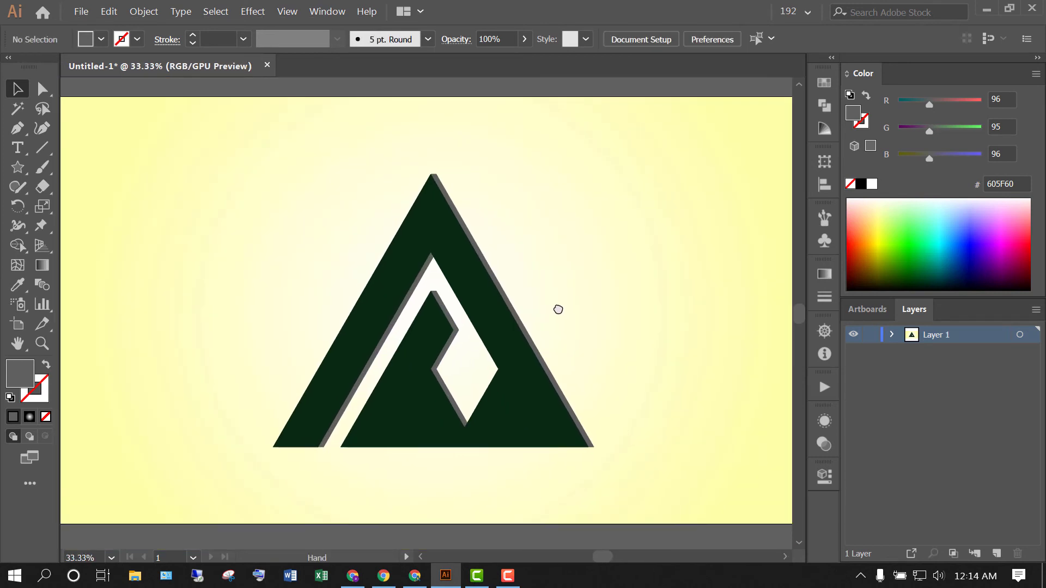
key("ctrl+0")
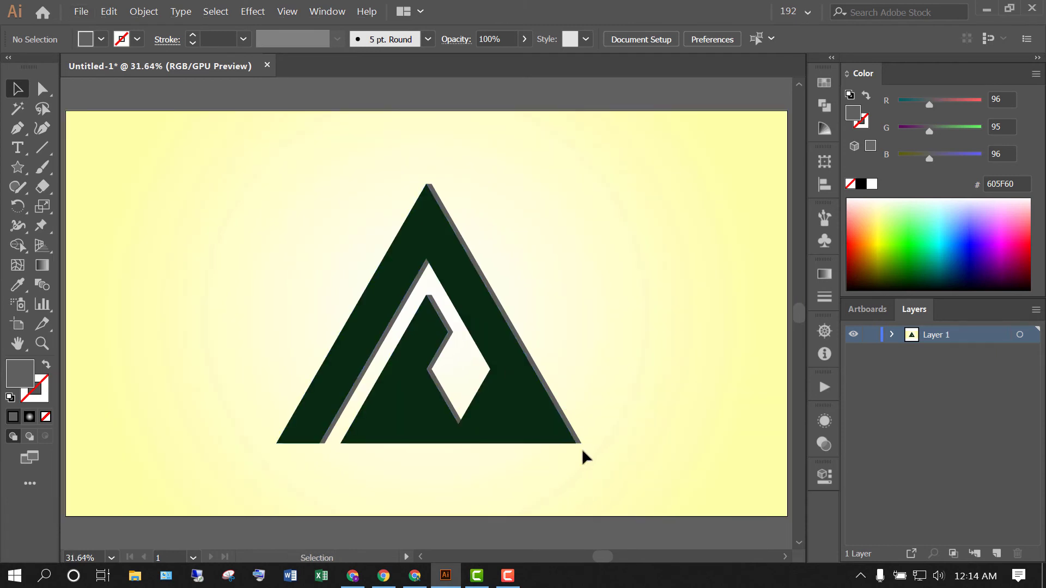
left_click(513, 427)
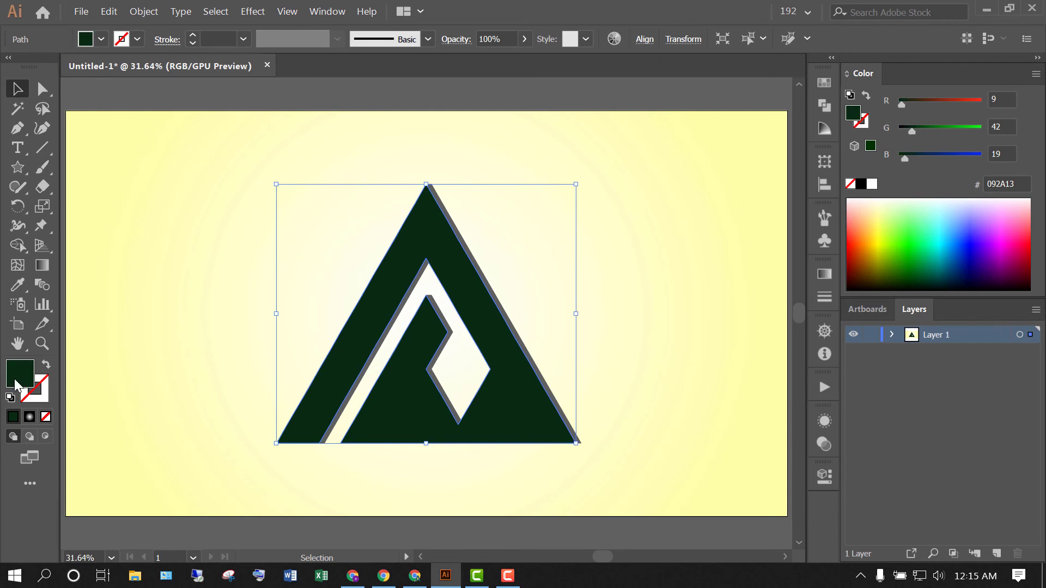
double_click(17, 376)
left_click_drag(710, 313, 711, 276)
left_click_drag(644, 331, 631, 341)
left_click(857, 191)
left_click_drag(576, 443, 548, 414)
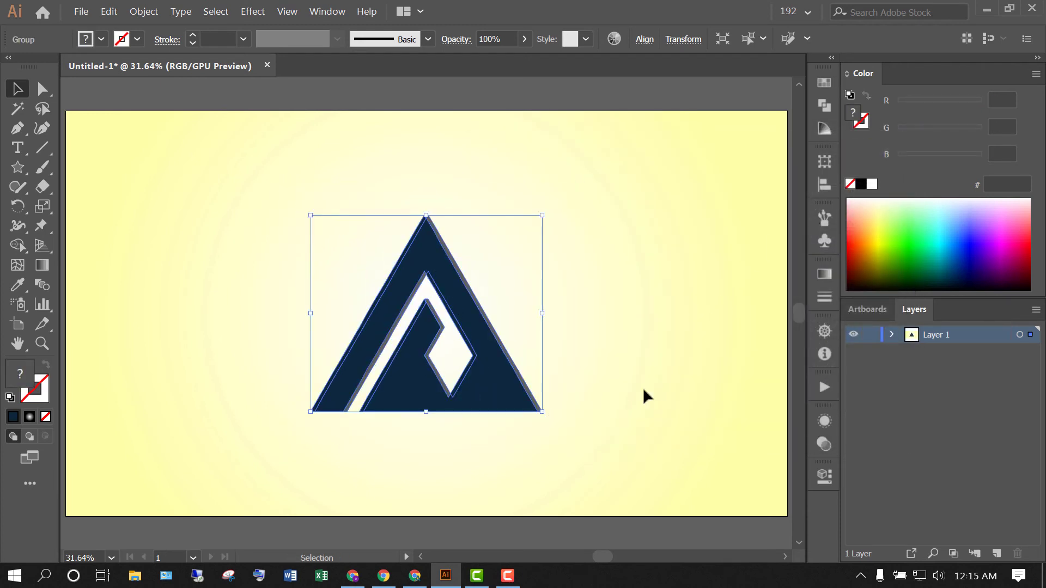
- Add the text "THE ARTICLE 24" at 60 pt just below the triangular logo
left_click(18, 147)
left_click(333, 434)
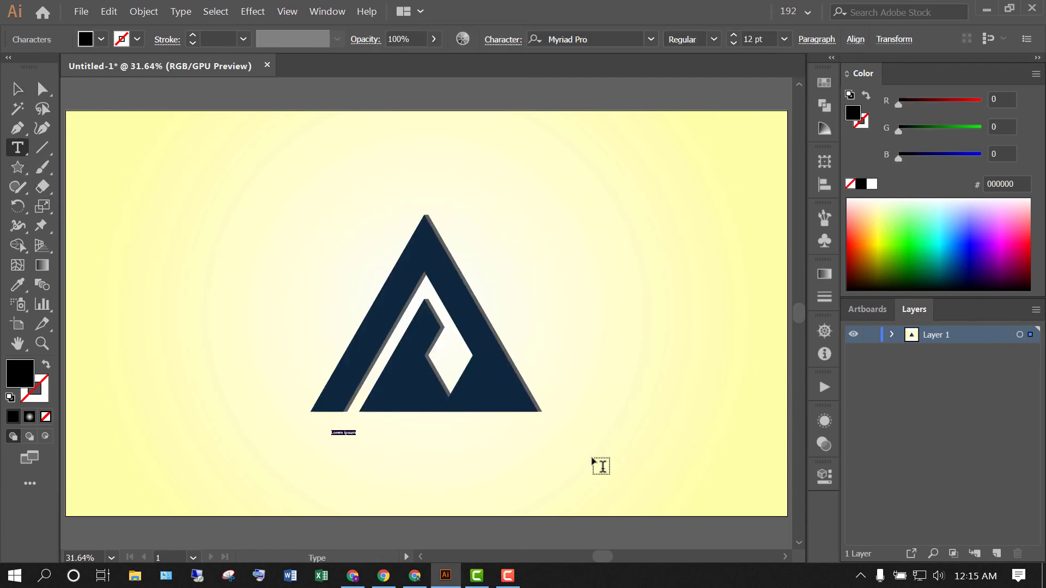
left_click(784, 39)
left_click(803, 309)
type("THE ARTICLE 24")
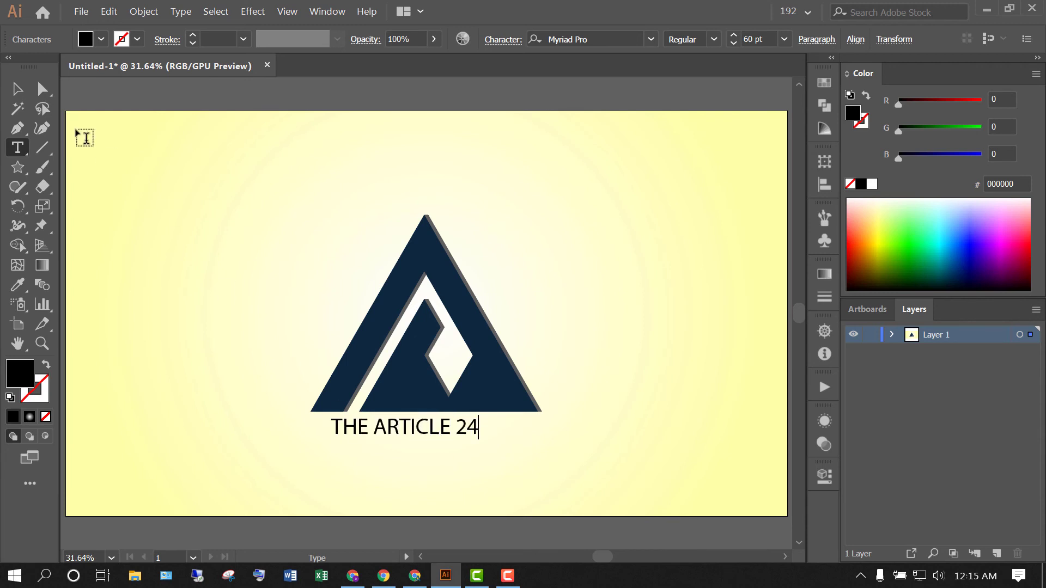
- Recolor the text with the logo's dark navy blue, sampled with the Eyedropper
left_click(16, 88)
left_click(21, 292)
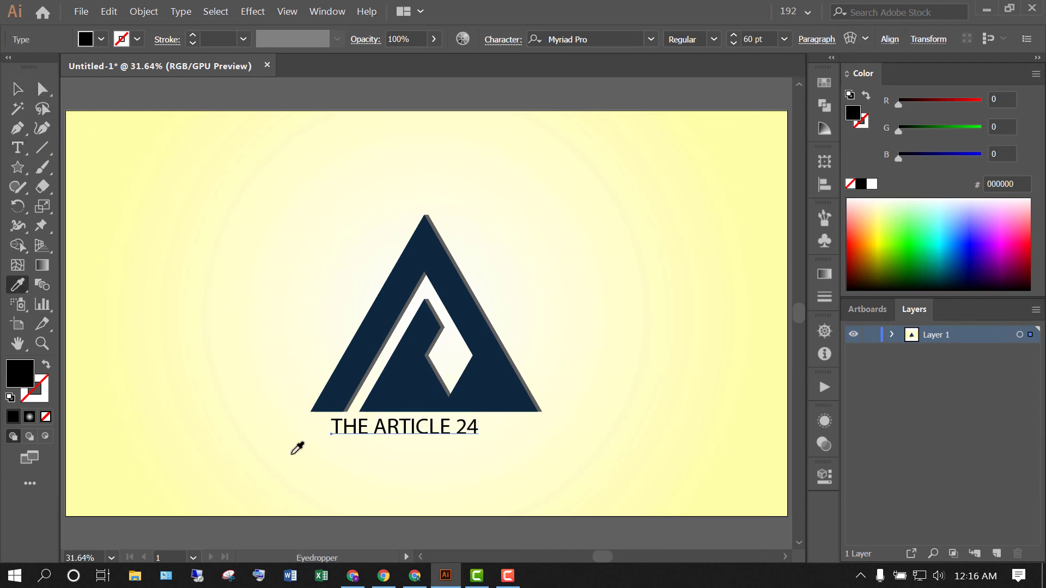
left_click(500, 385)
left_click(22, 91)
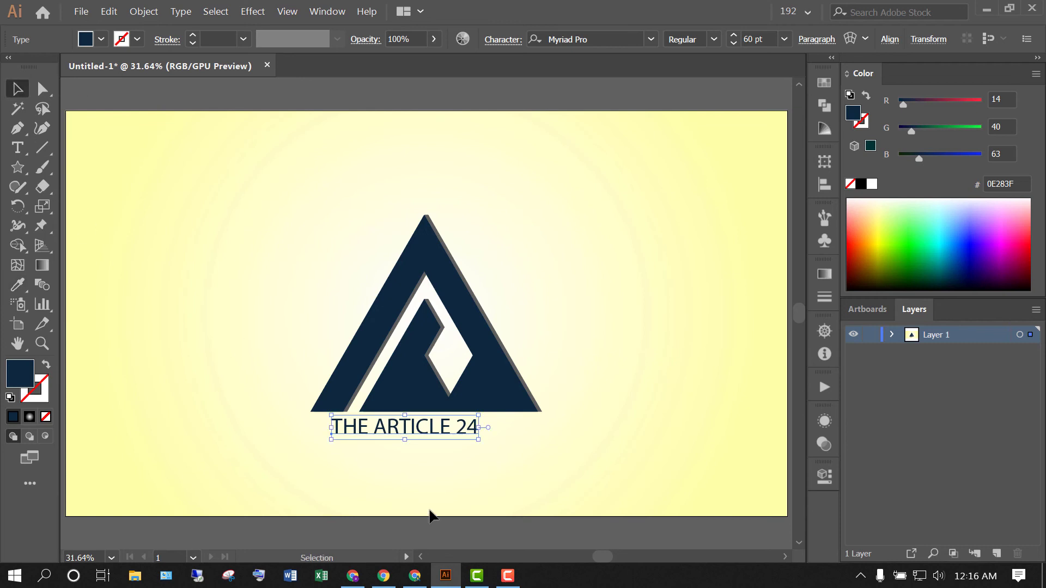
- Set the text's font to Bariol Bold and its tracking to 200
left_click(599, 39)
type("bario")
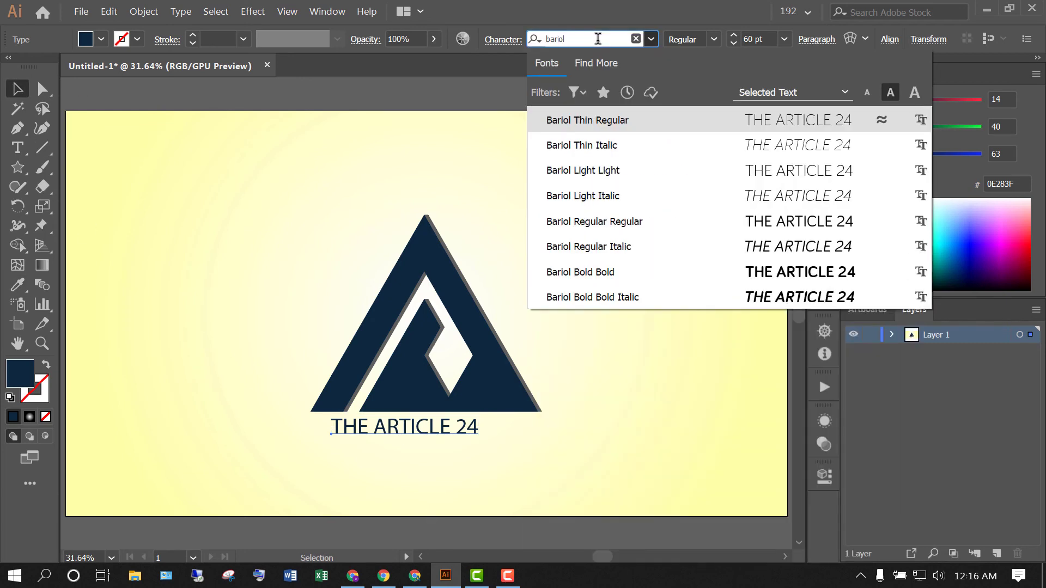
left_click(633, 271)
left_click(326, 12)
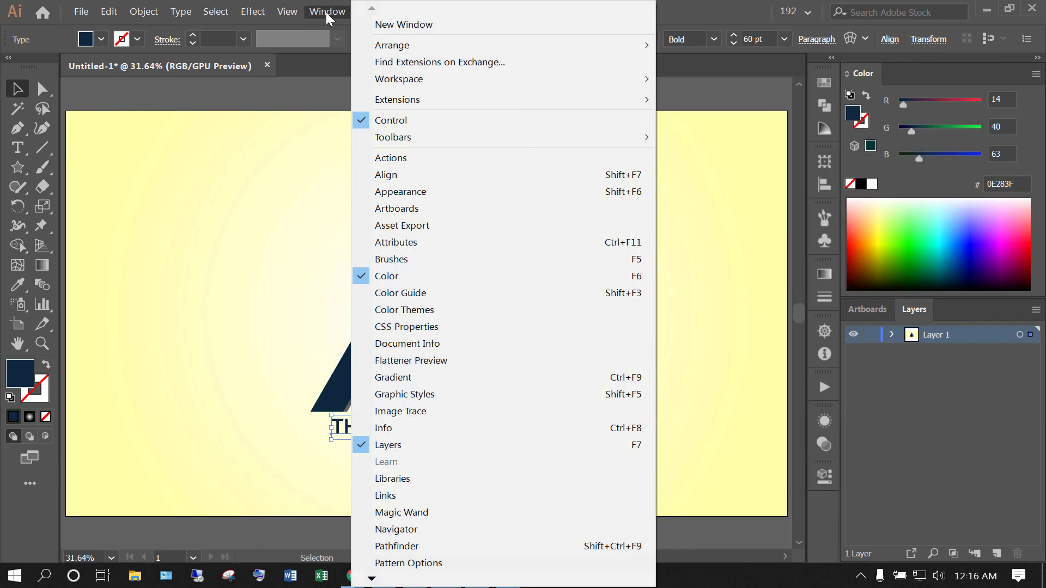
mouse_move(388, 581)
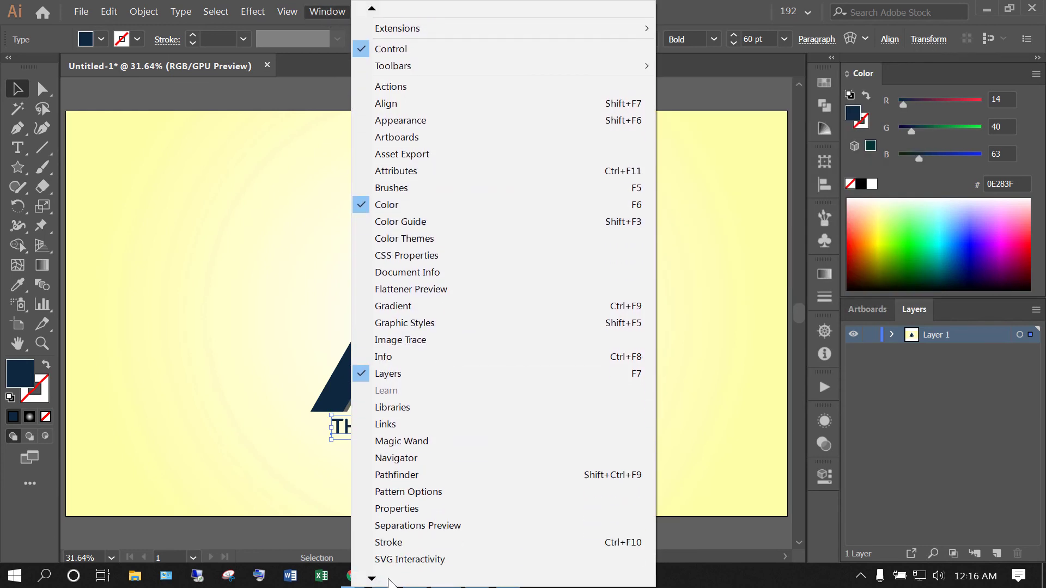
mouse_move(414, 464)
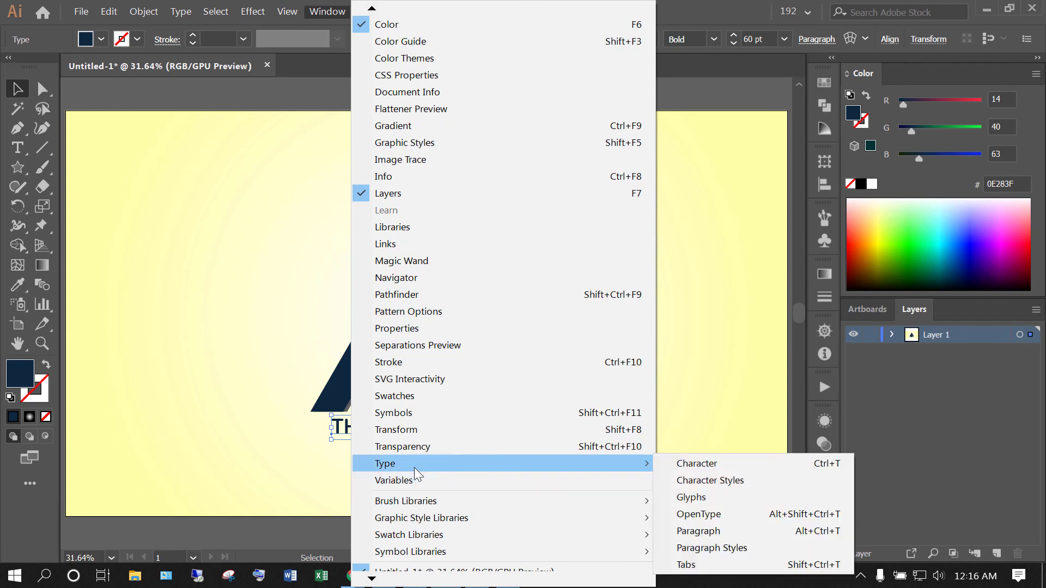
left_click(777, 466)
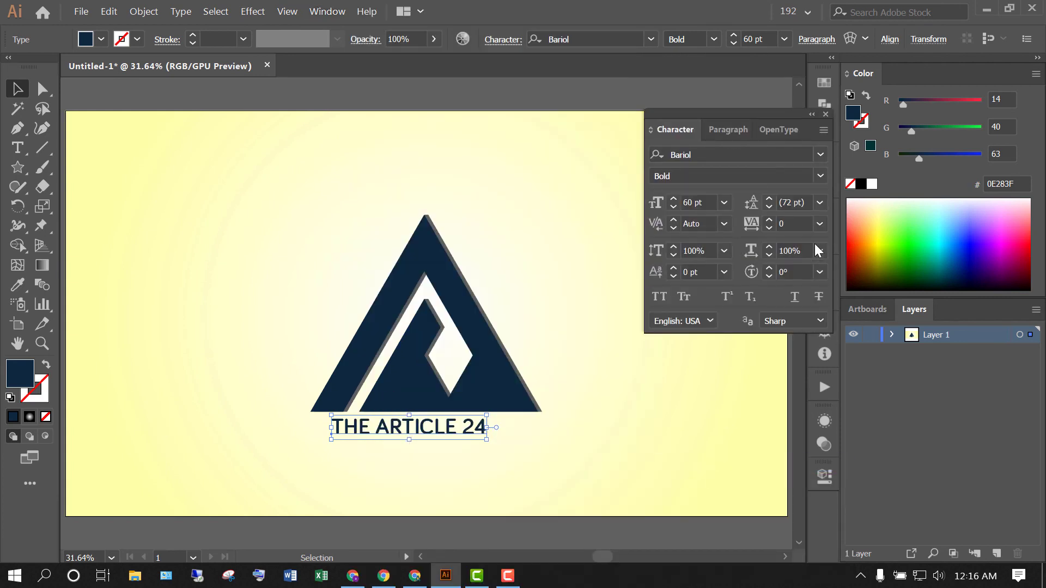
left_click(819, 224)
left_click(842, 483)
- Center the text on the artboard, place it slightly below the triangle's base and deselect it
left_click_drag(480, 431, 467, 433)
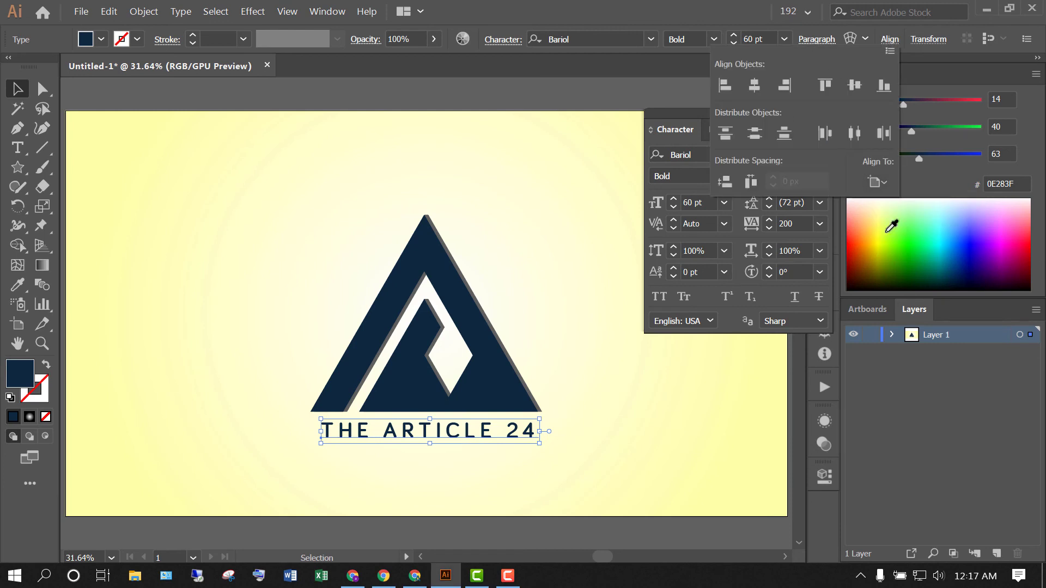
left_click(854, 84)
left_click_drag(526, 322, 529, 443)
left_click(504, 416)
- Draw a wide, flat ellipse below the text and fill it with a radial gradient reversed to run from black at the center to white
key("l")
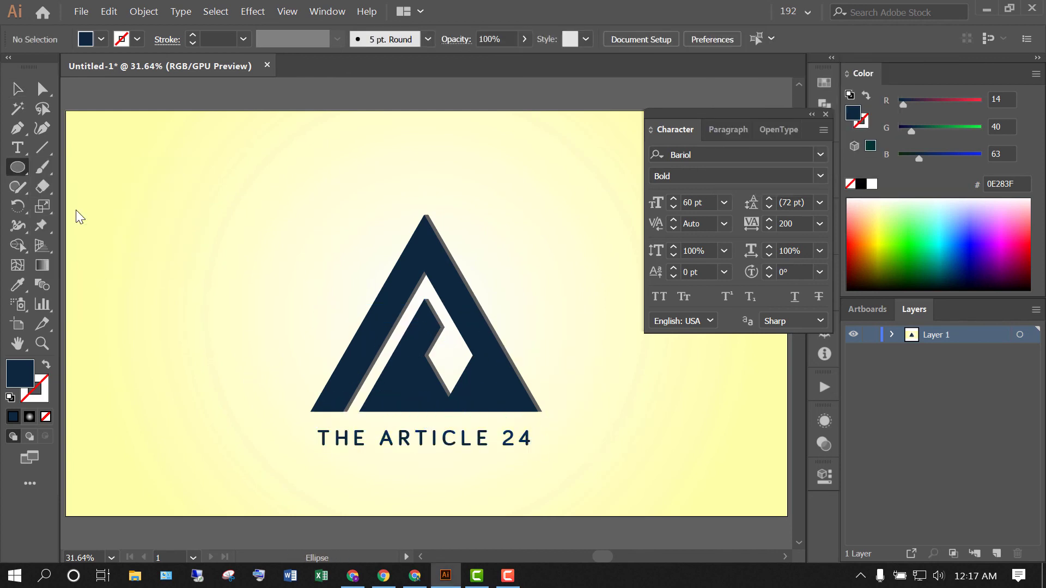
mouse_move(415, 473)
left_mouse_down()
mouse_move(534, 474)
mouse_move(554, 486)
left_mouse_up()
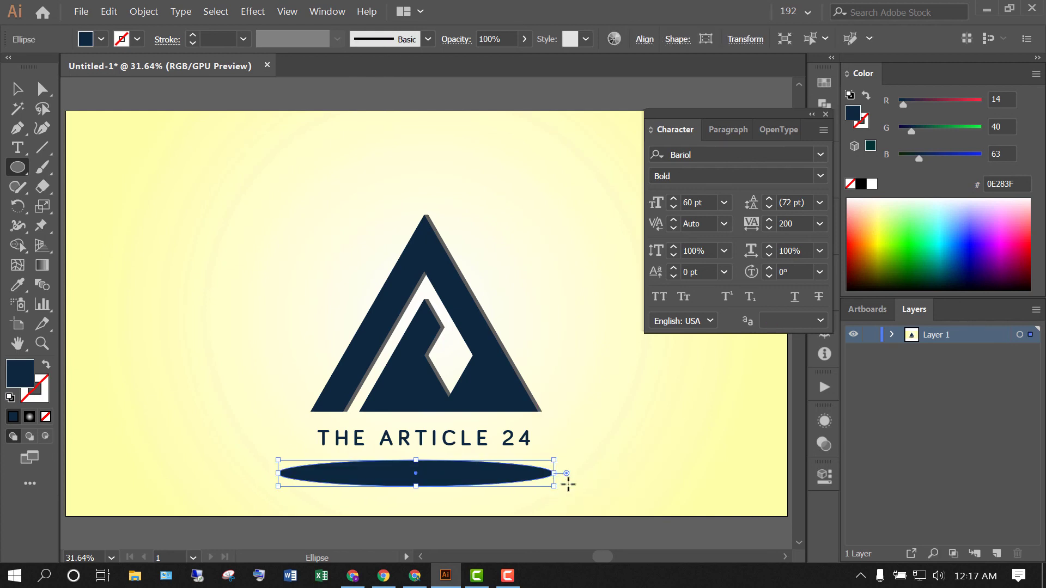
left_click(43, 267)
left_click(825, 114)
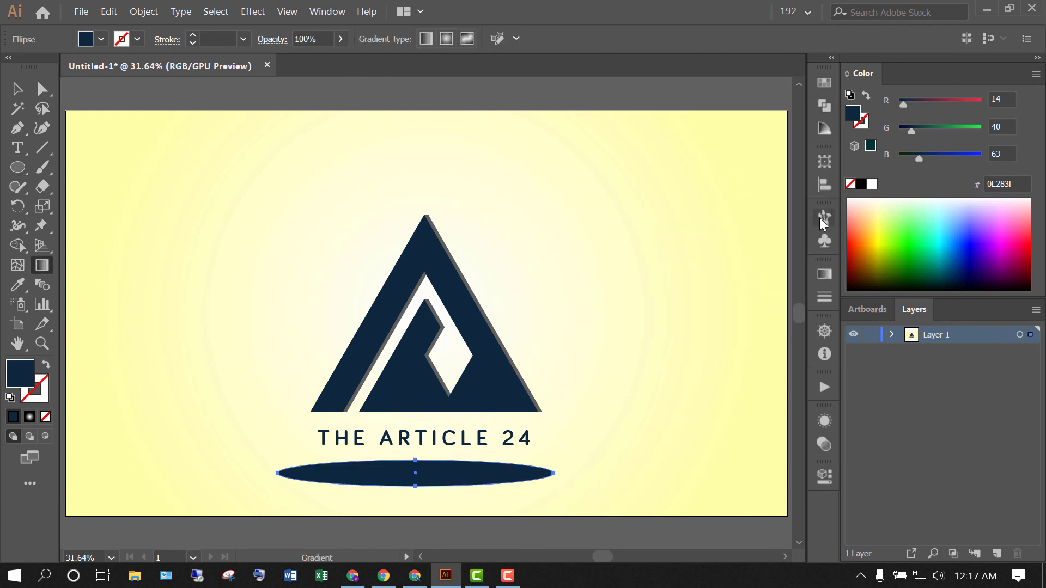
left_click(824, 273)
left_click(652, 295)
left_click(584, 330)
left_click(719, 293)
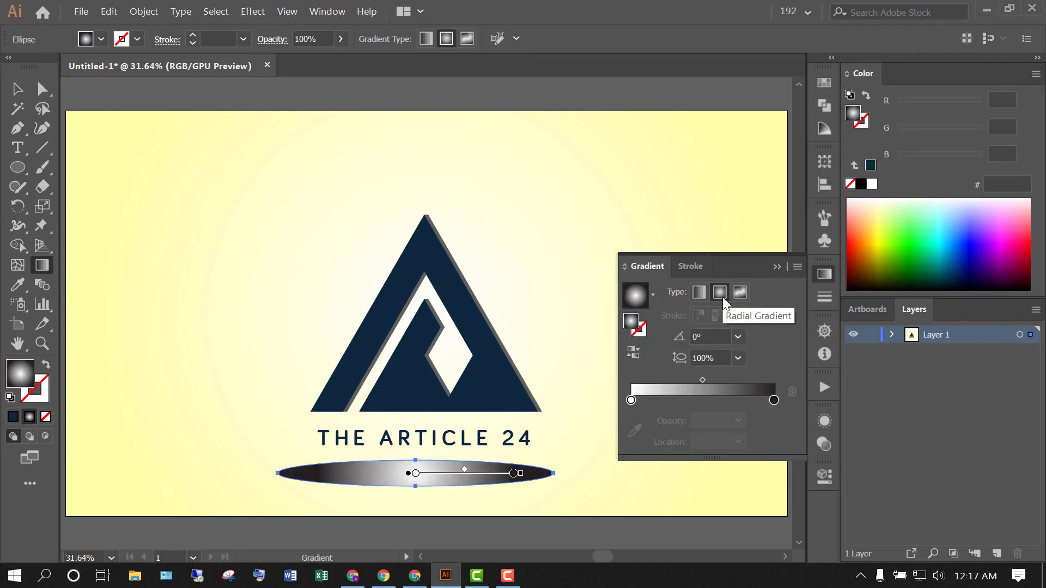
left_click(633, 351)
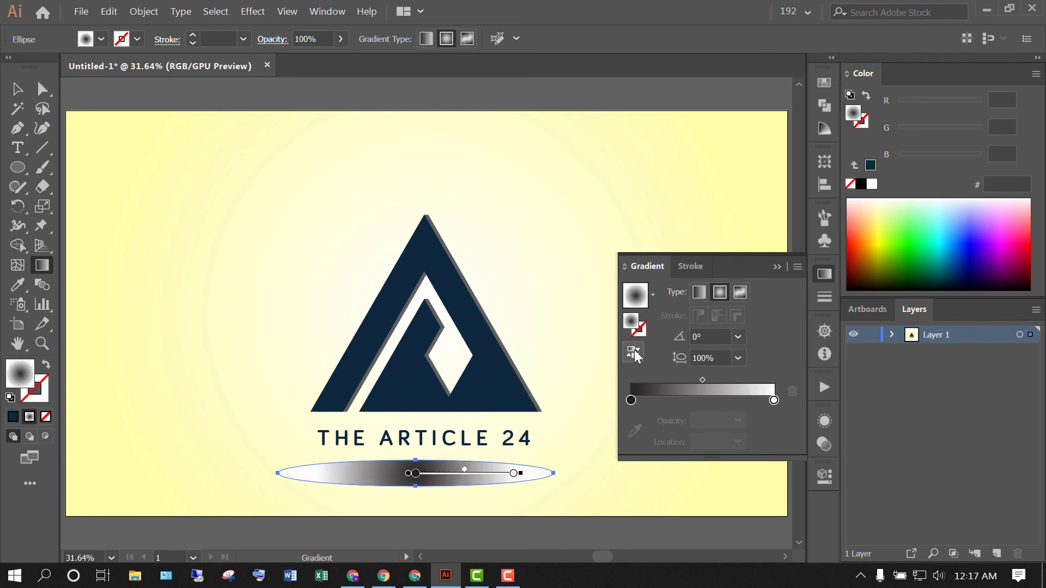
- Set the gradient's outer white stop to 0% opacity and extend the gradient to the ellipse's edge
left_click(774, 400)
left_click(737, 420)
left_click(759, 225)
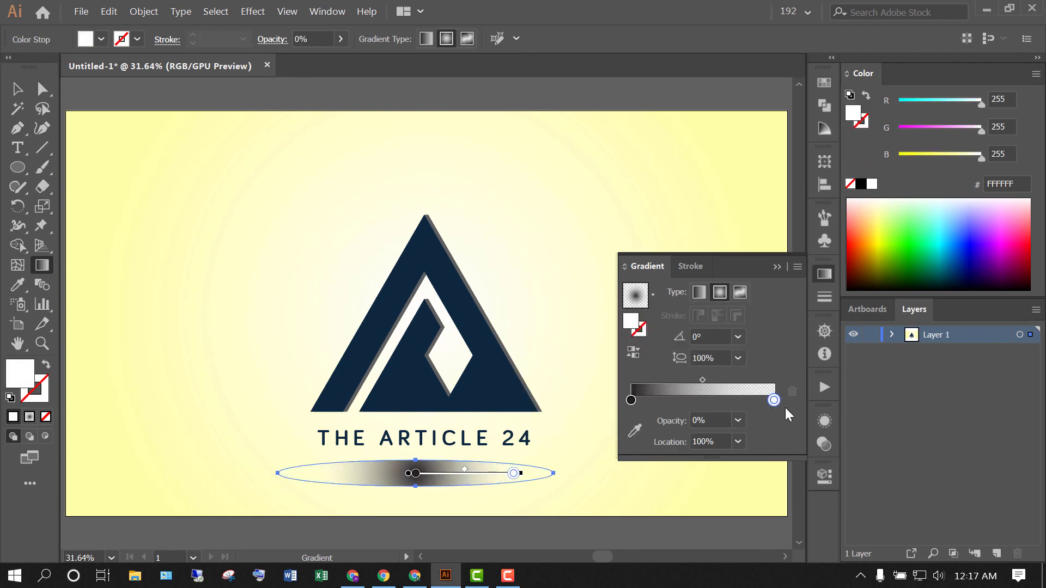
left_click_drag(520, 473, 549, 473)
left_click_drag(415, 348, 487, 469)
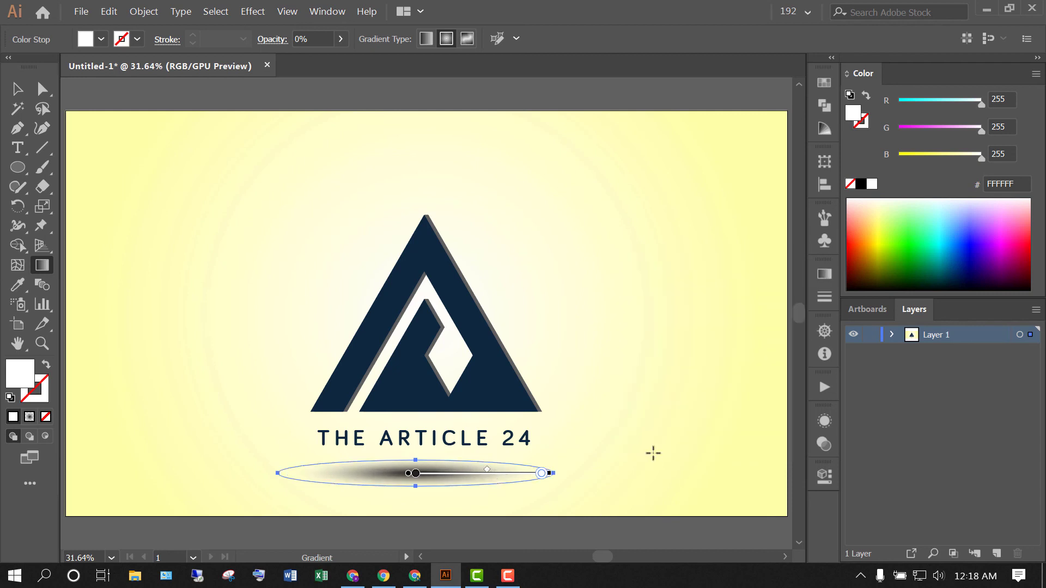
- Align the shadow ellipse horizontally to the center of the artboard and deselect it
key("v")
left_click(774, 39)
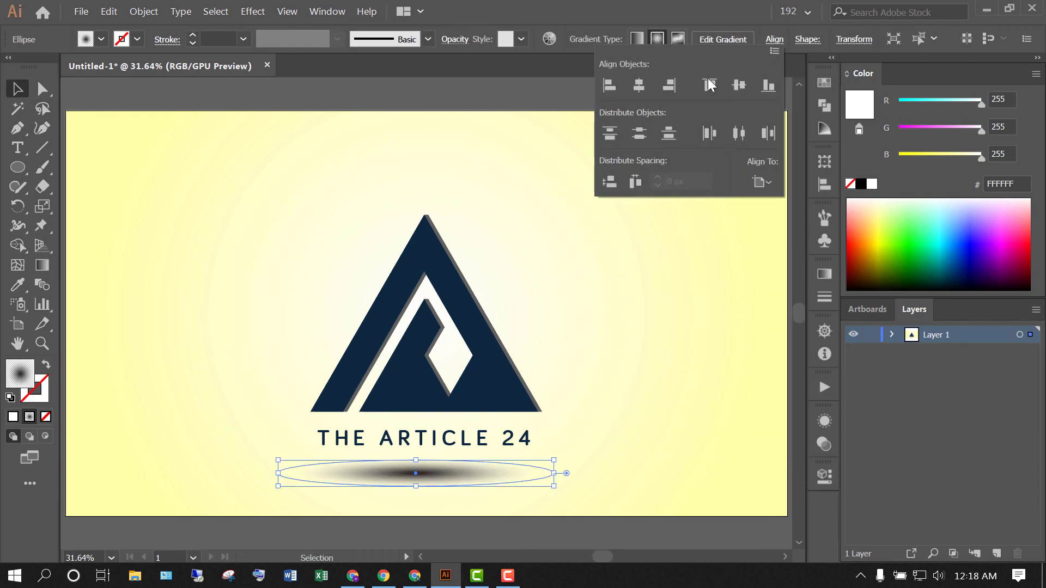
left_click(638, 85)
left_click(604, 398)
- Reduce the shadow ellipse's opacity to 70% and deselect it
left_click(473, 481)
left_click(327, 11)
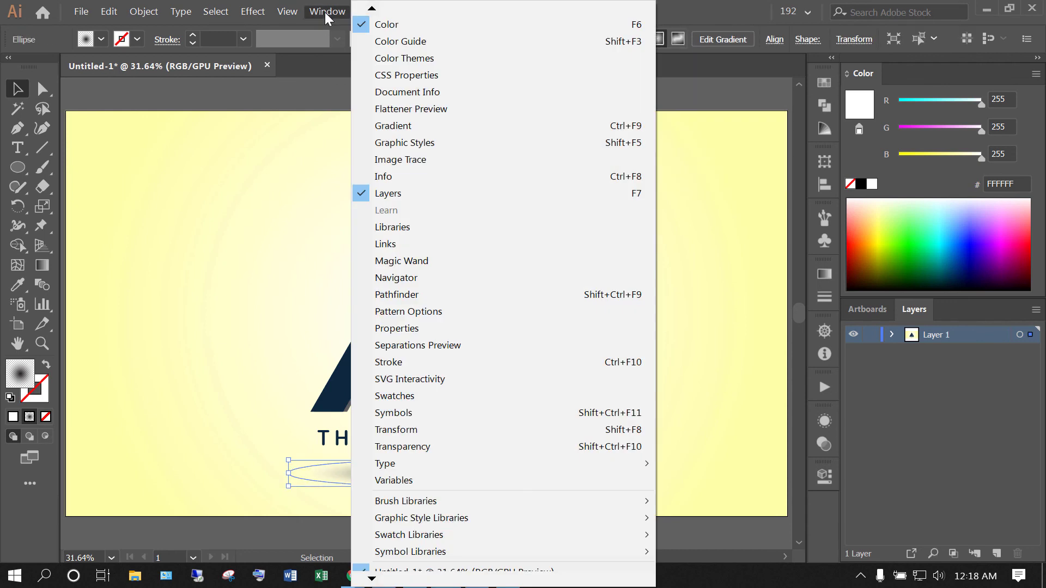
left_click(460, 447)
left_click(783, 438)
left_click_drag(782, 447, 756, 463)
left_click(758, 440)
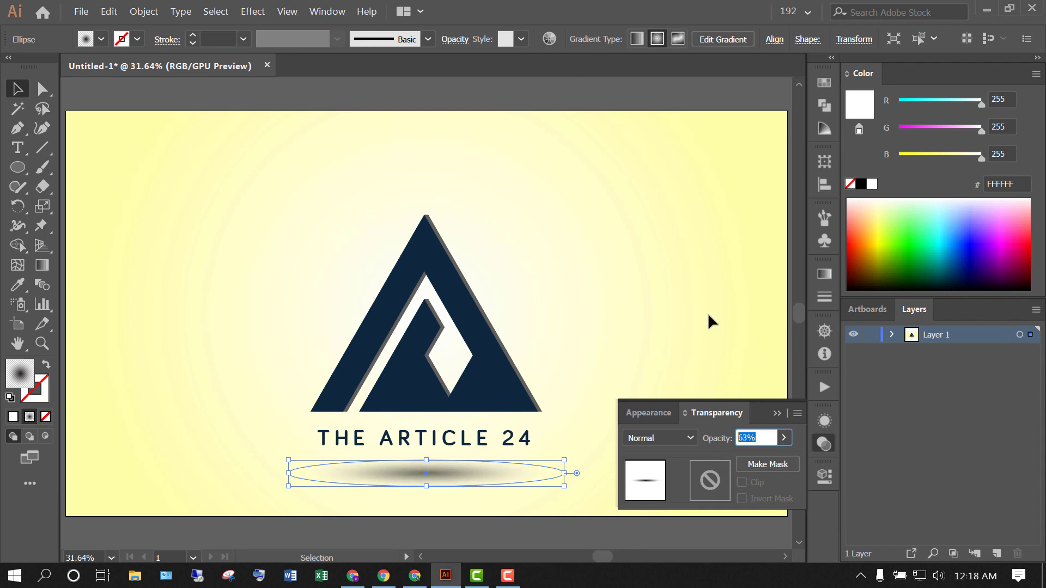
left_click(823, 444)
left_click(626, 430)
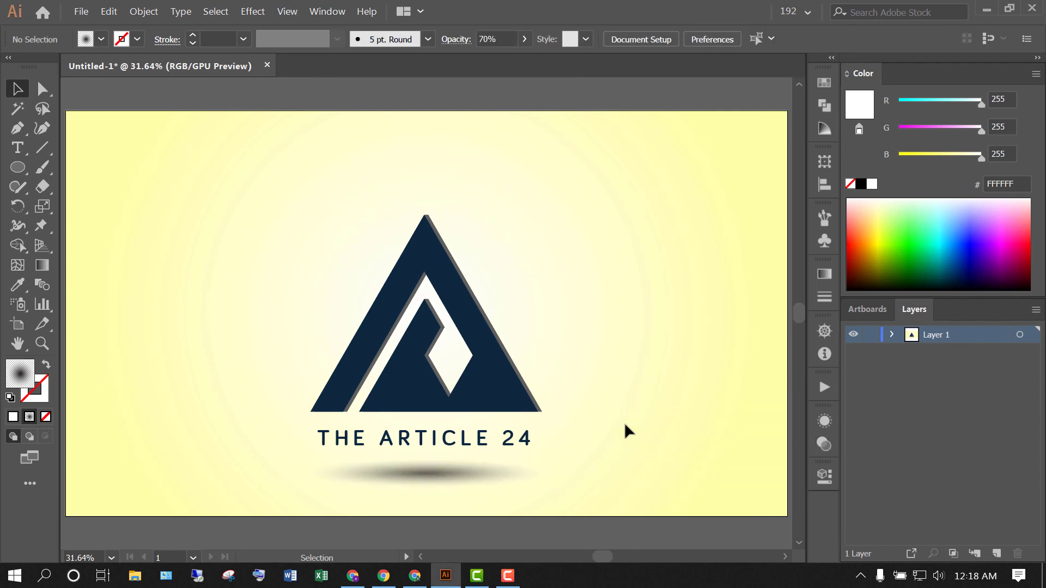
- Group the logo, text and shadow, and center the group vertically on the artboard
key("ctrl+a")
right_click(474, 169)
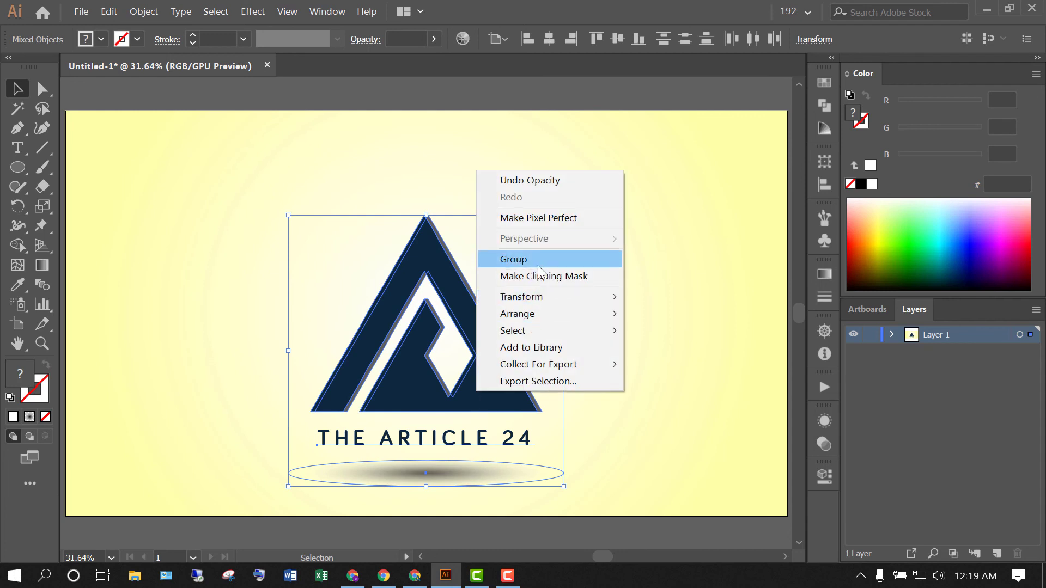
left_click(537, 257)
left_click(619, 40)
left_click(625, 316)
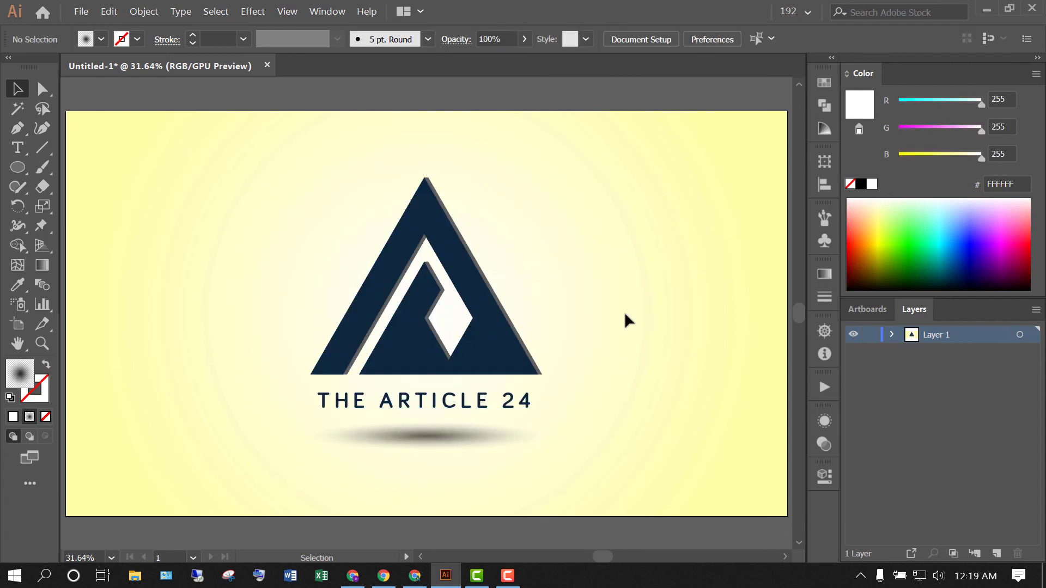
- View the finished artwork in full-screen mode with the artboard fitted to the window
key("f")
key("f")
key("ctrl+0")
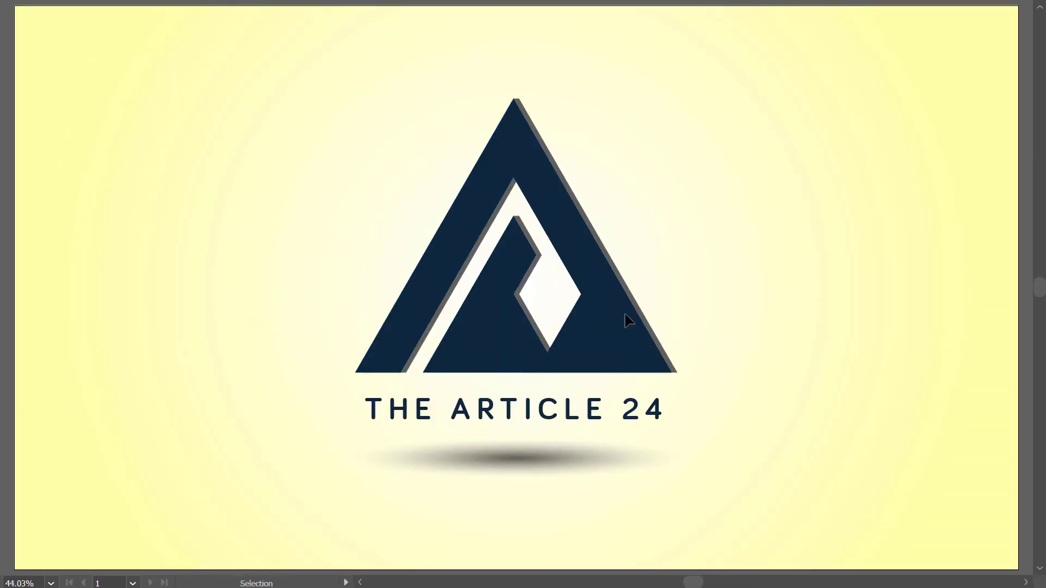